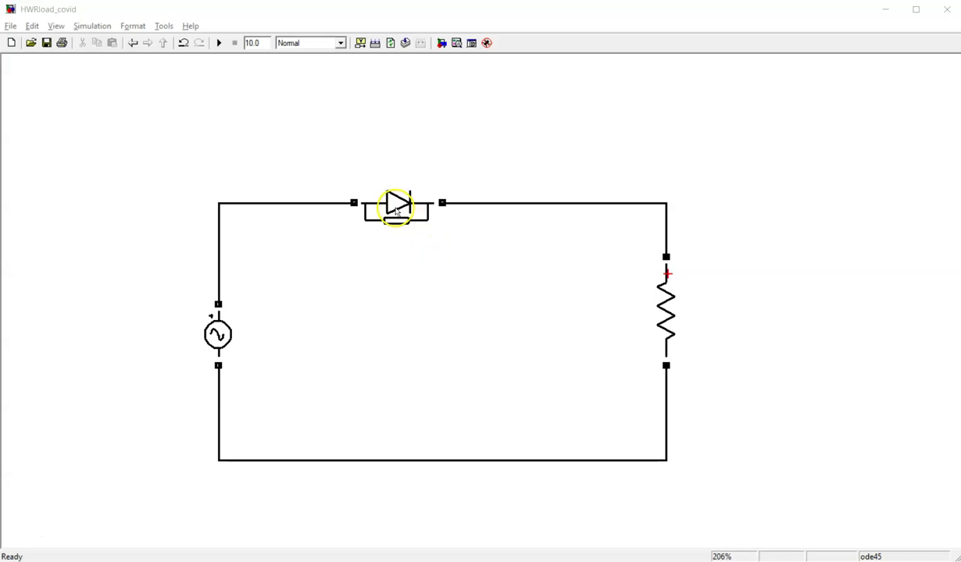
# Slide the Diode block right along the top wire so it sits between the AC source and the resistor.
pyautogui.moveTo(396, 207); pyautogui.dragTo(440, 208)
pyautogui.click(742, 228)
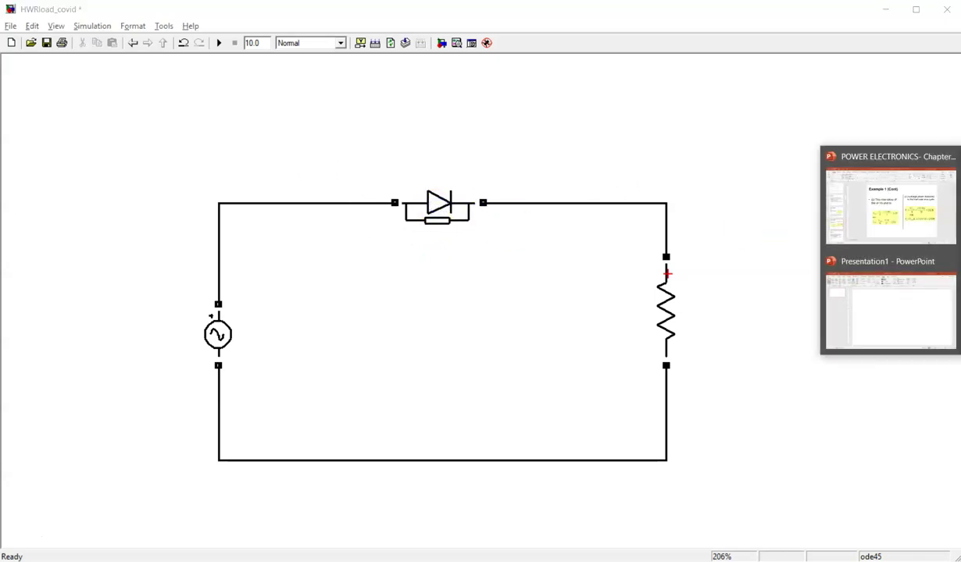
pyautogui.click(898, 222)
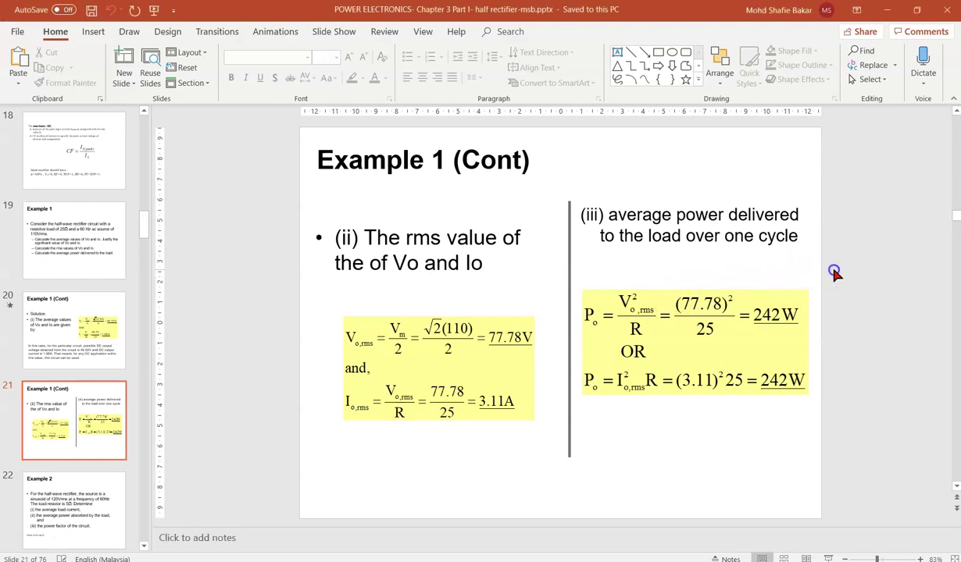
pyautogui.scroll(1, 836, 275)
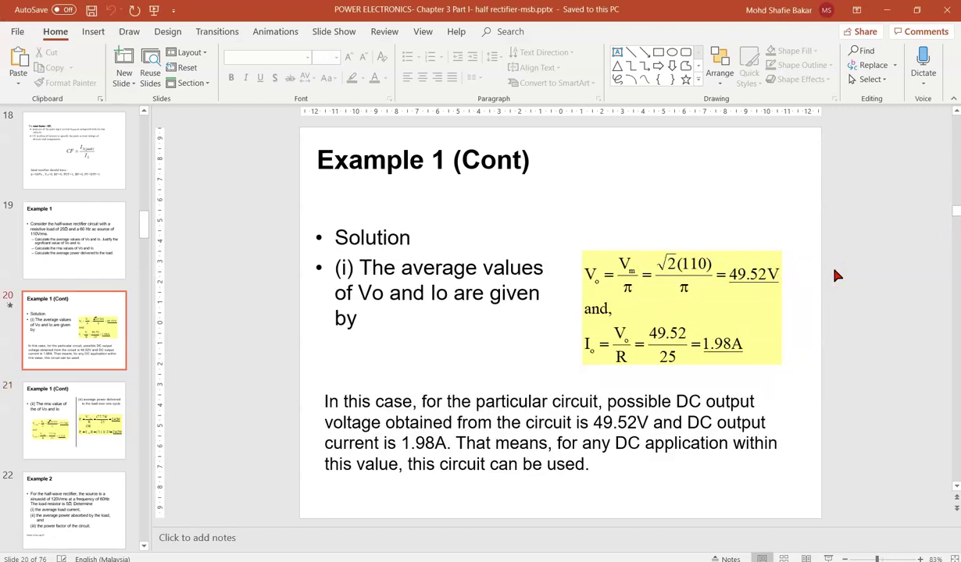
pyautogui.scroll(1, 837, 275)
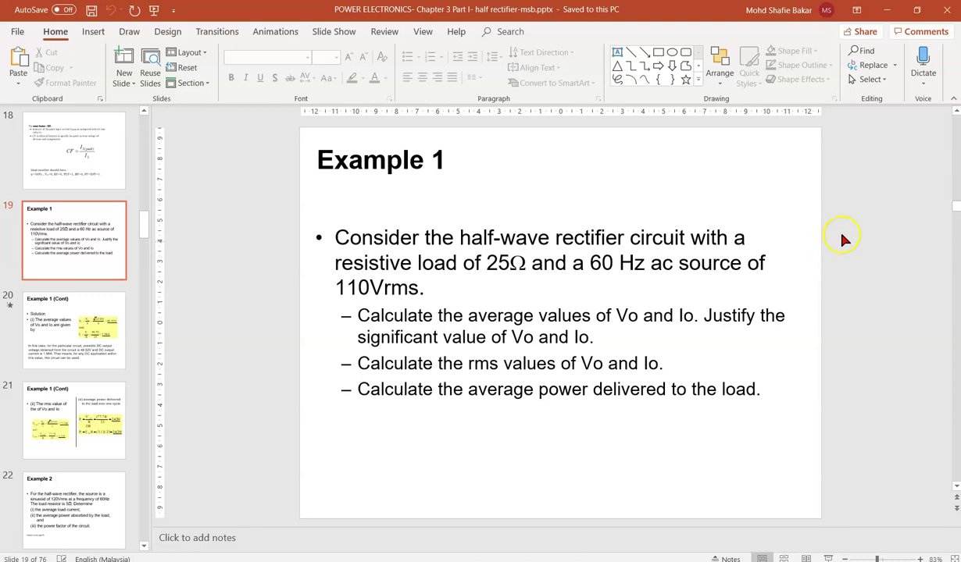
pyautogui.moveTo(960, 219)
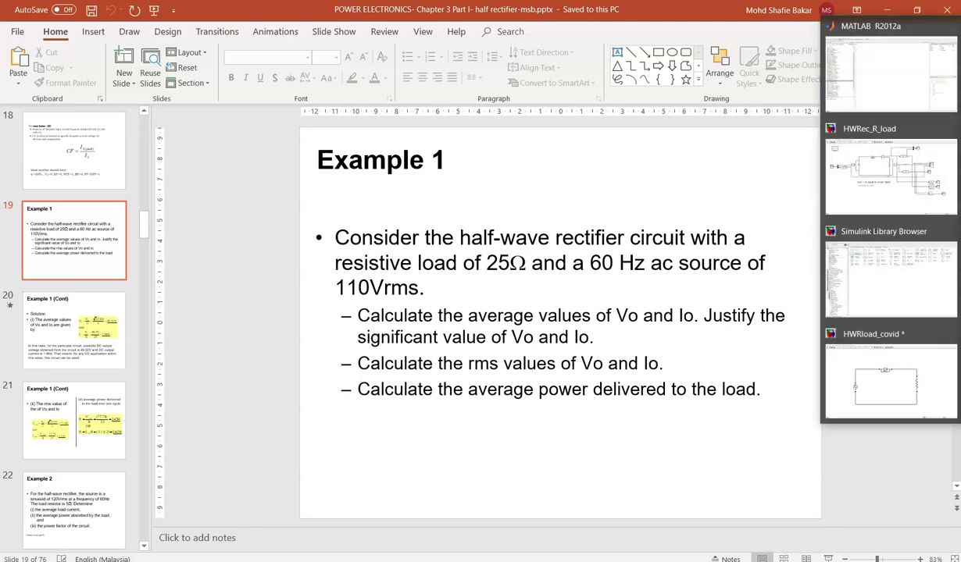
pyautogui.click(866, 367)
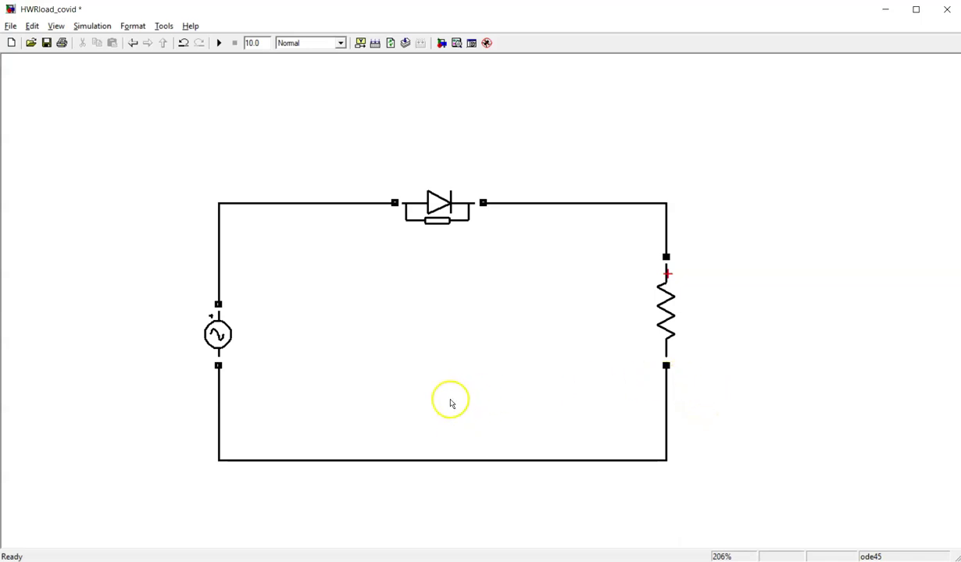
# Bring up the AC Voltage Source parameters and place them beside the Example 1 slide for reference.
pyautogui.doubleClick(221, 342)
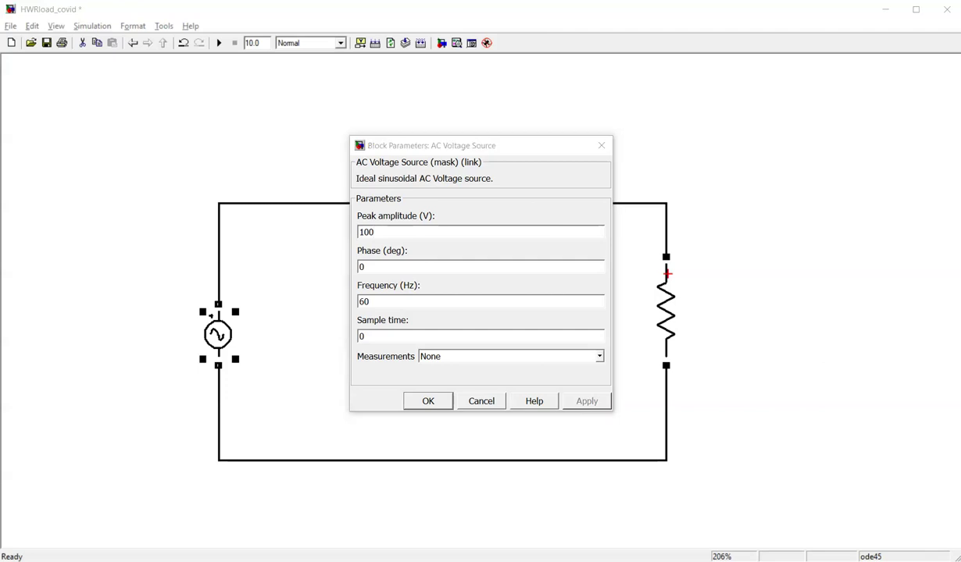
pyautogui.click(960, 250)
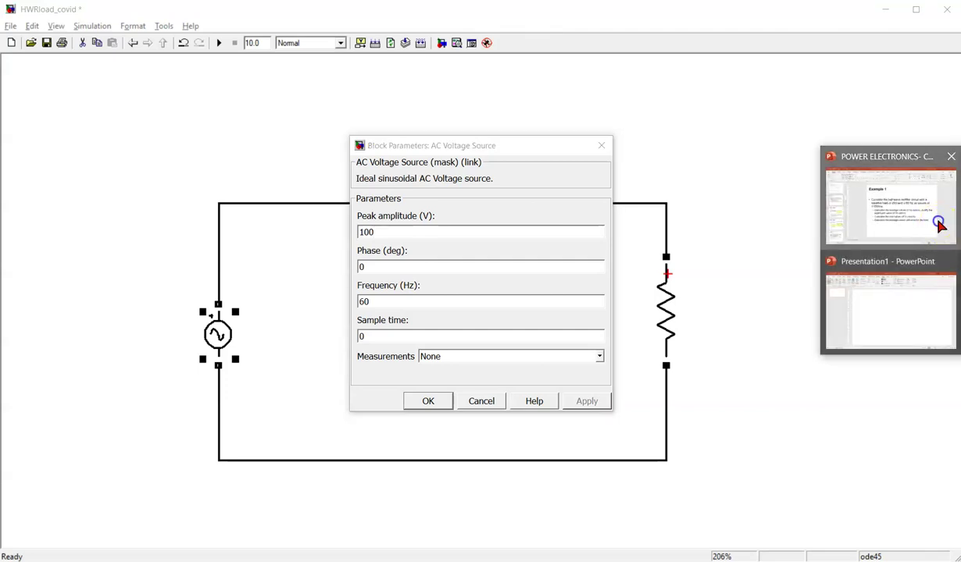
pyautogui.click(898, 215)
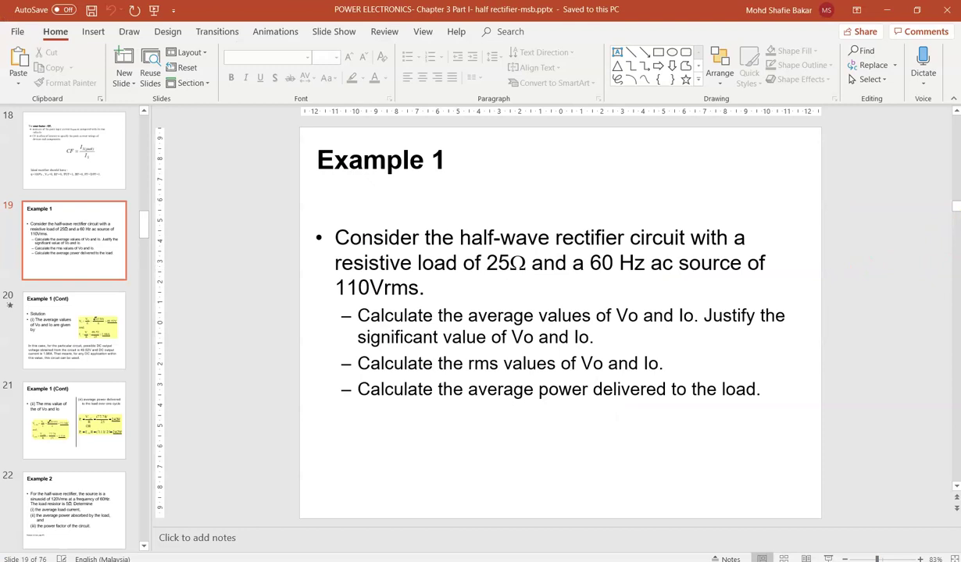
pyautogui.moveTo(959, 250)
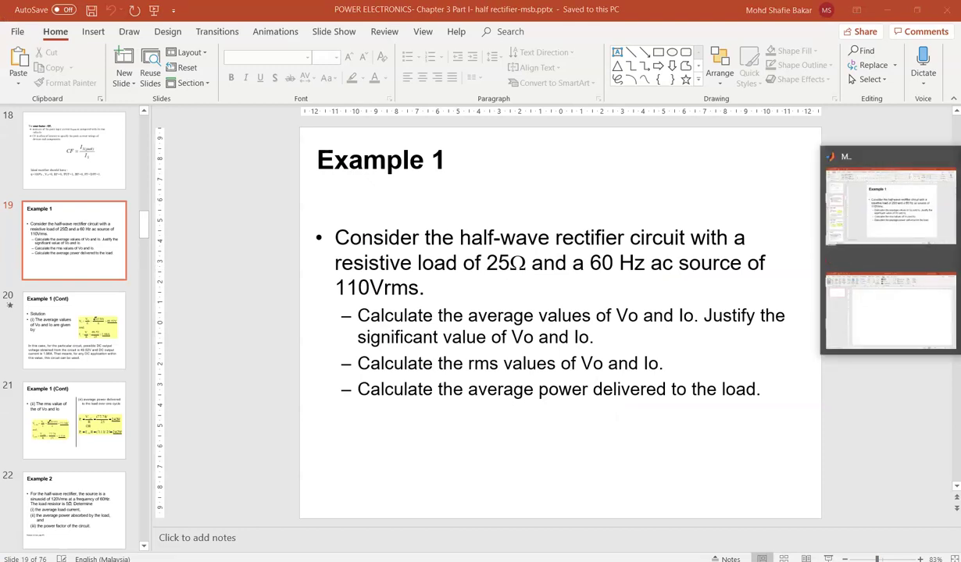
pyautogui.moveTo(959, 188)
pyautogui.click(890, 473)
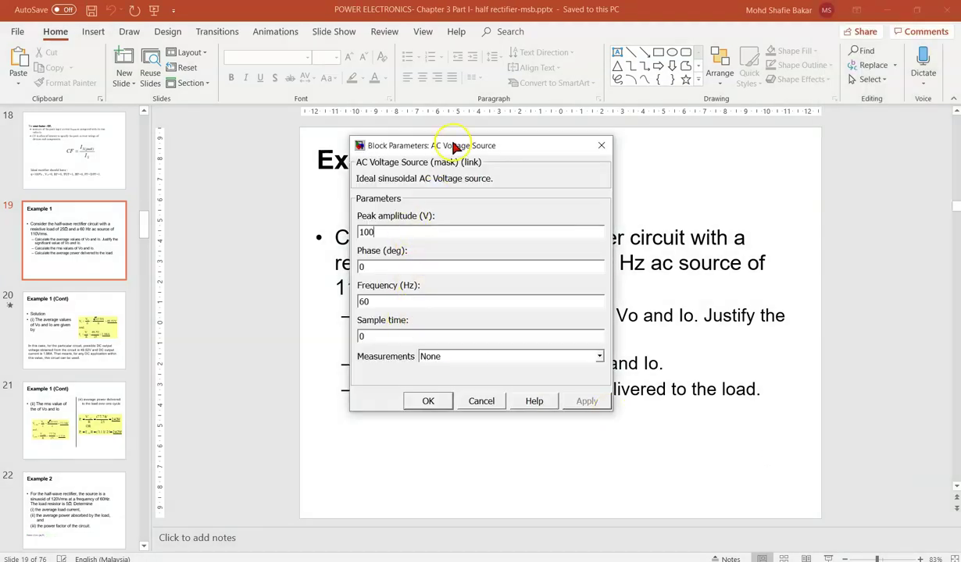
pyautogui.moveTo(455, 146); pyautogui.dragTo(772, 163)
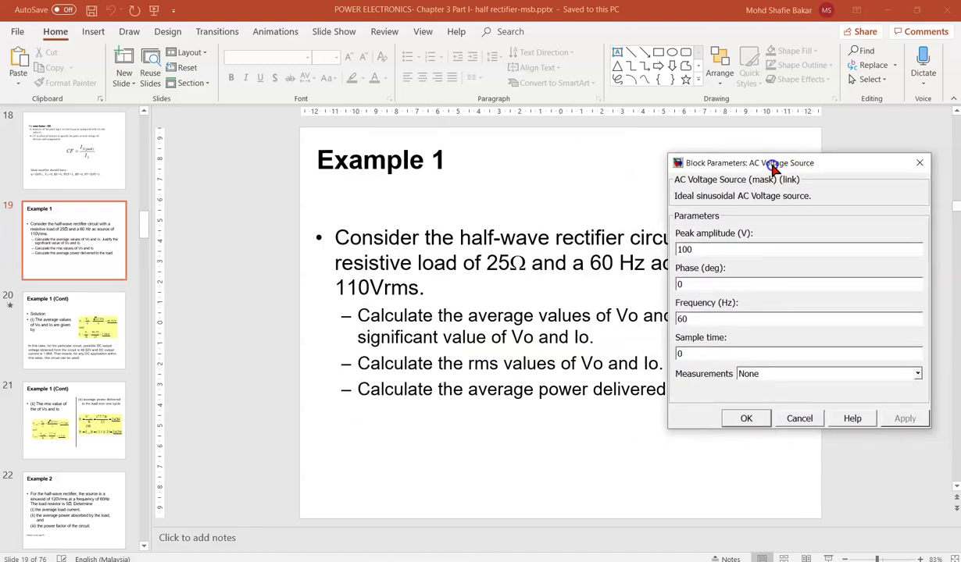
# Enter a peak amplitude of 155.56 V for the AC source and apply it.
pyautogui.doubleClick(755, 250)
pyautogui.write('1')
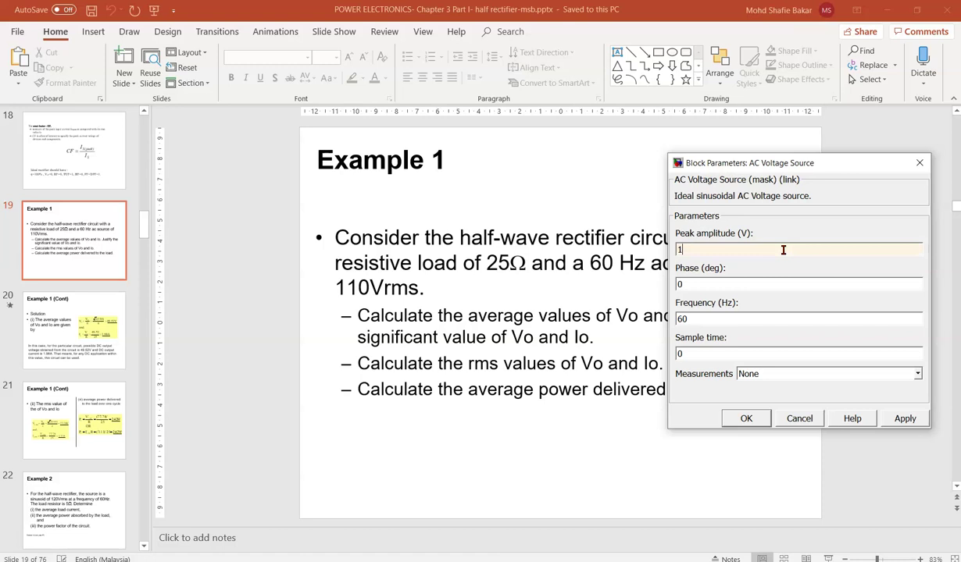
pyautogui.write('55.56')
pyautogui.click(741, 315)
pyautogui.click(906, 420)
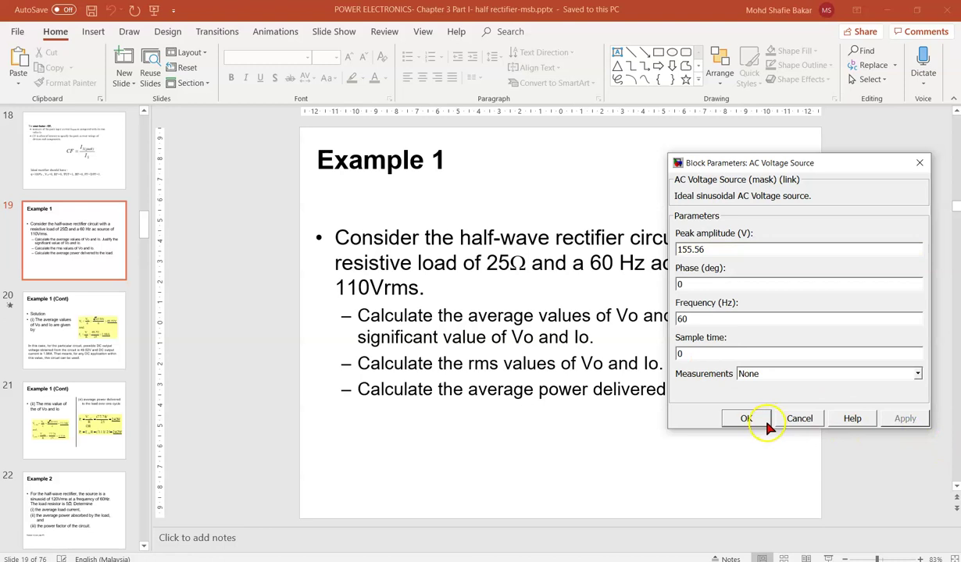
pyautogui.click(734, 418)
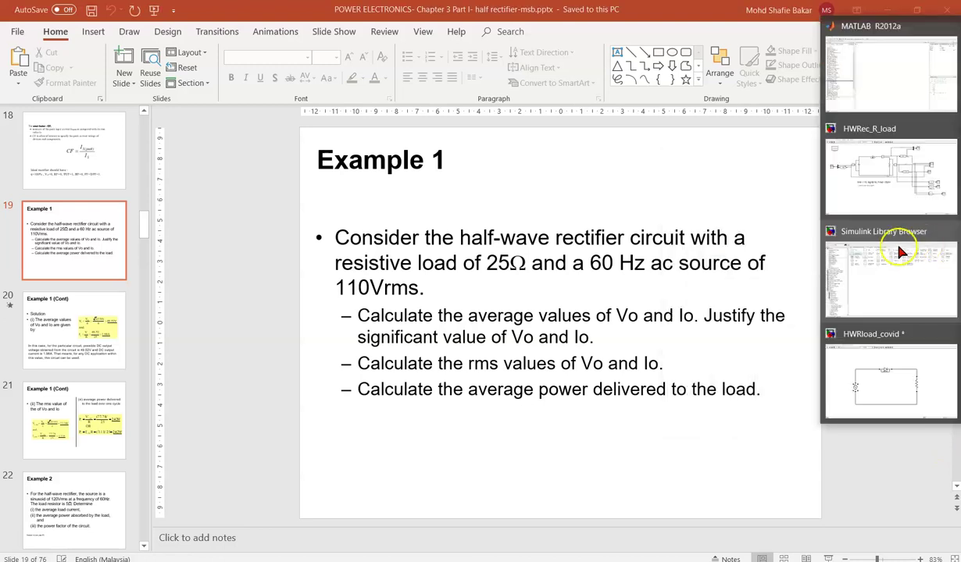
# Change the diode's forward voltage Vf to 0 V, keeping the 0.001 Ω on-resistance.
pyautogui.click(884, 387)
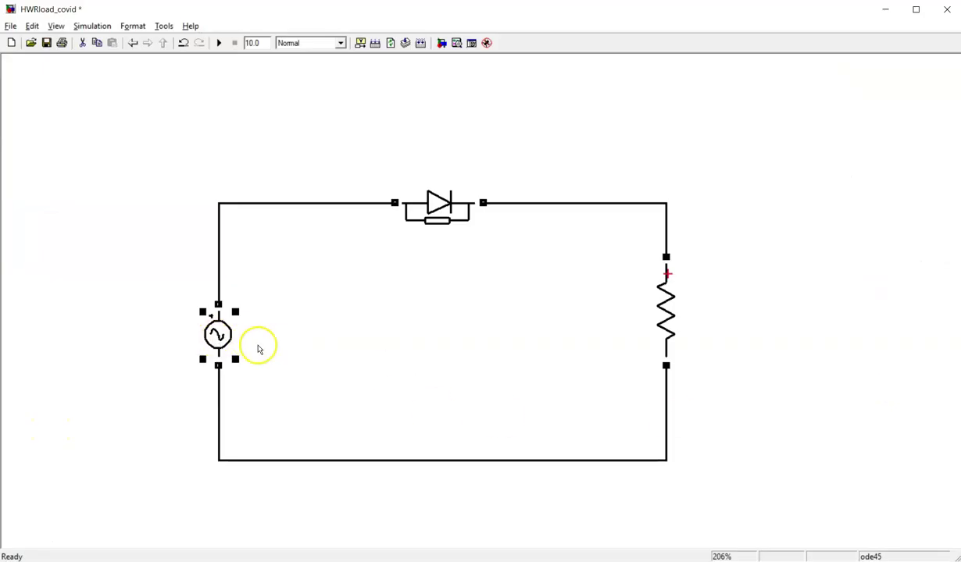
pyautogui.doubleClick(437, 212)
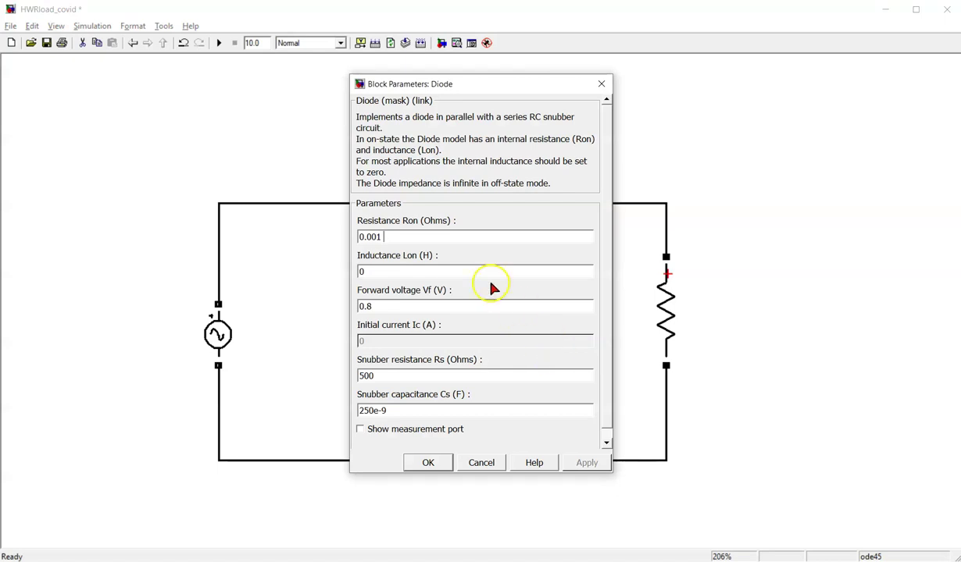
pyautogui.click(444, 234)
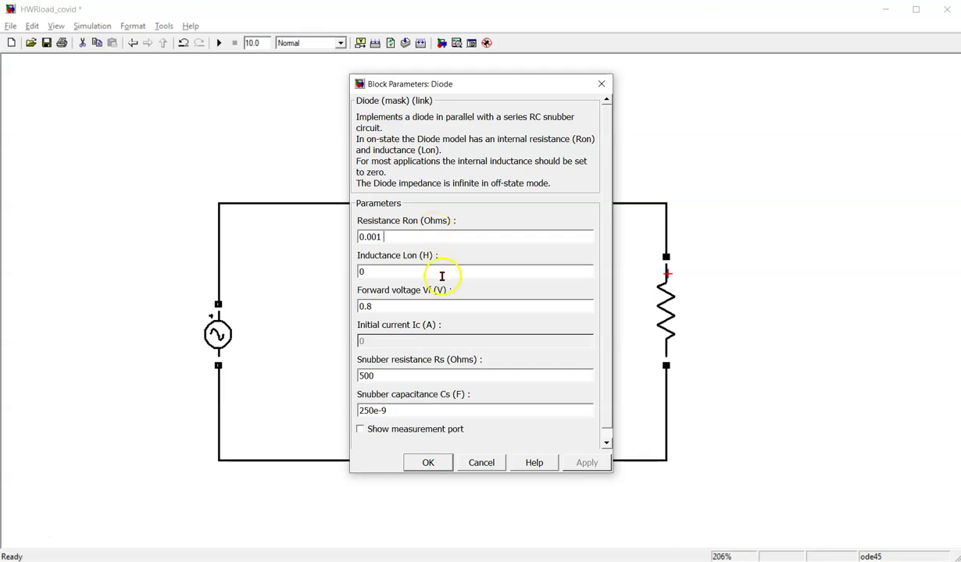
pyautogui.doubleClick(417, 309)
pyautogui.write('0')
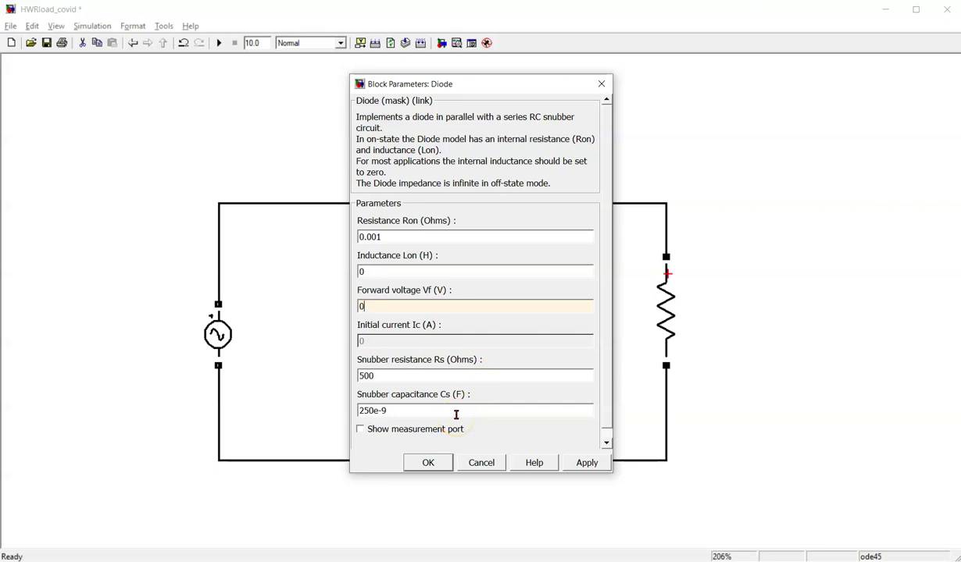
pyautogui.click(584, 466)
pyautogui.click(425, 466)
pyautogui.click(537, 329)
# Set the Series RLC Branch load resistance to 25 Ω and apply it.
pyautogui.doubleClick(675, 317)
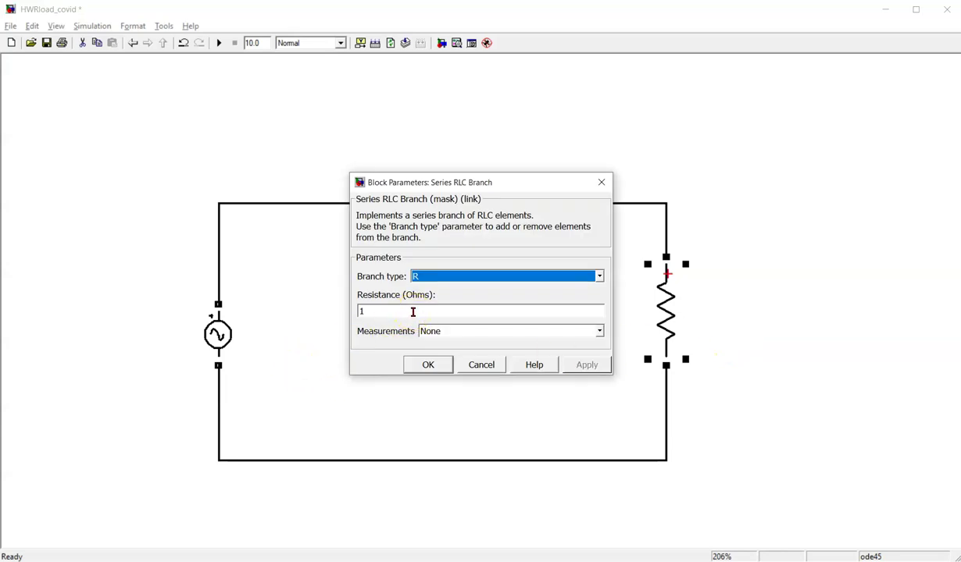
pyautogui.doubleClick(413, 312)
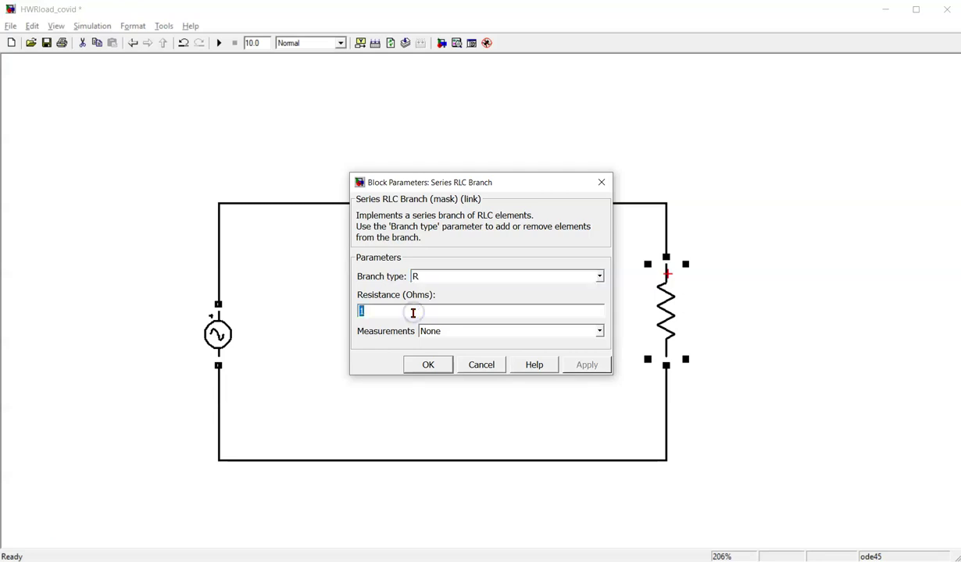
pyautogui.write('25')
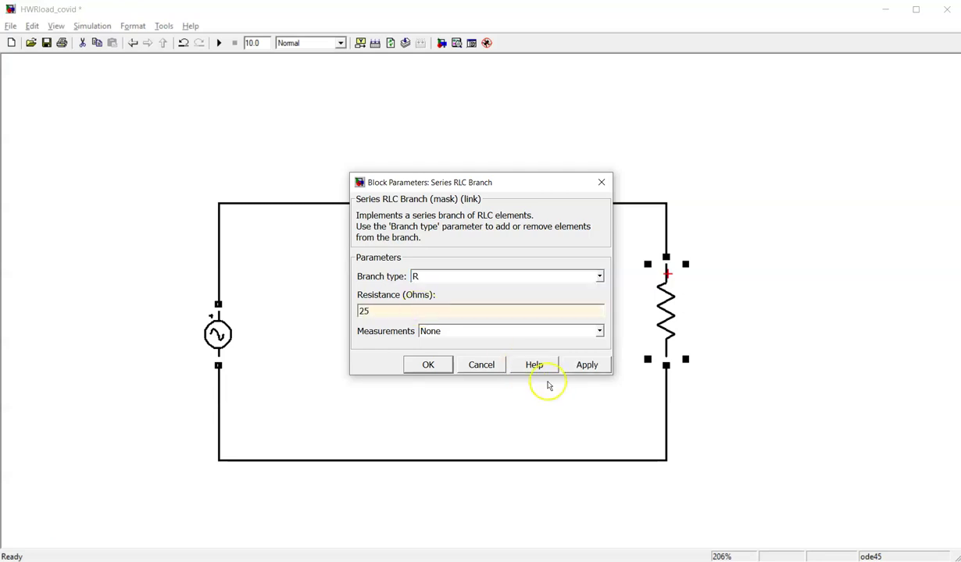
pyautogui.click(585, 366)
pyautogui.click(438, 365)
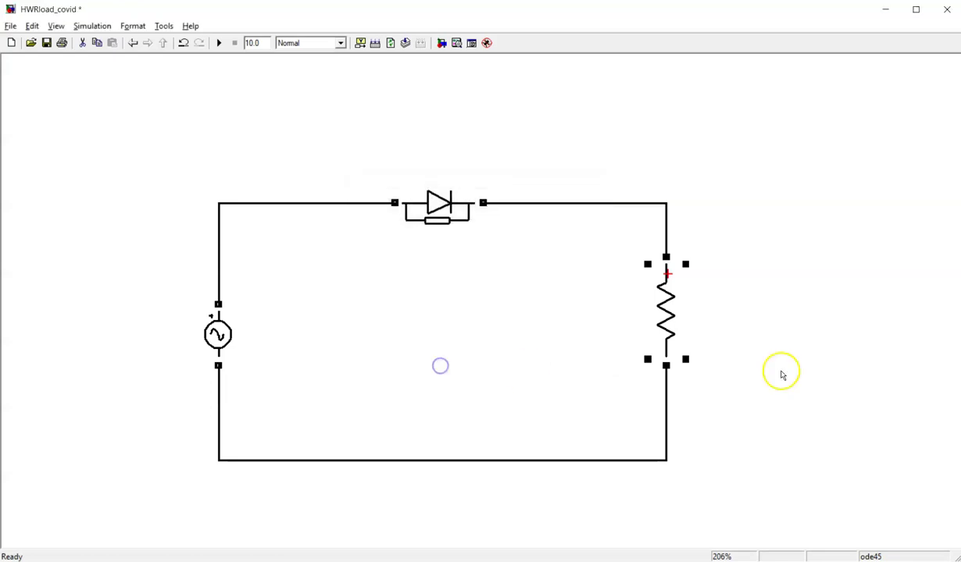
pyautogui.click(867, 385)
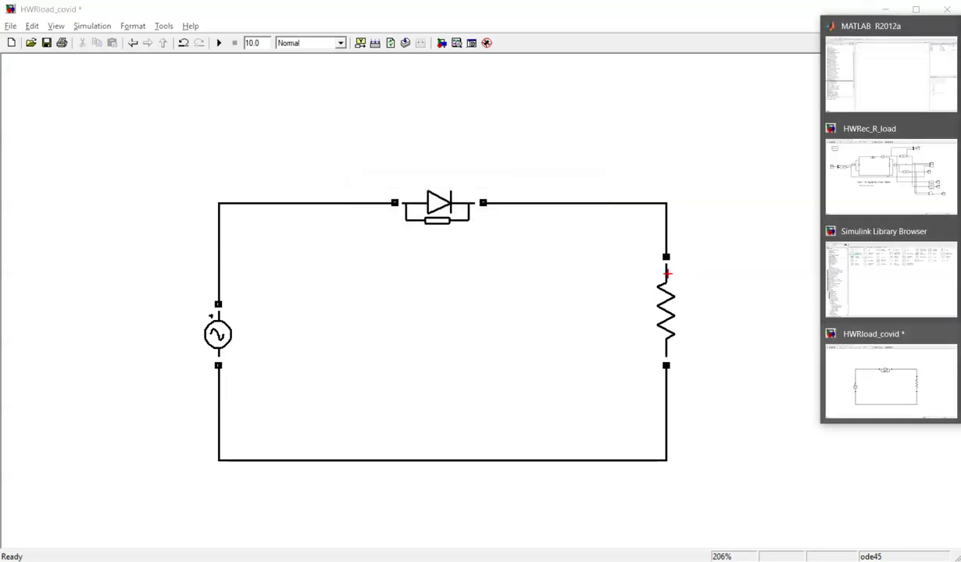
# Mark 'Calculate the average values of Vo and Io' on the Example 1 slide with the yellow highlighter.
pyautogui.moveTo(959, 250)
pyautogui.click(905, 212)
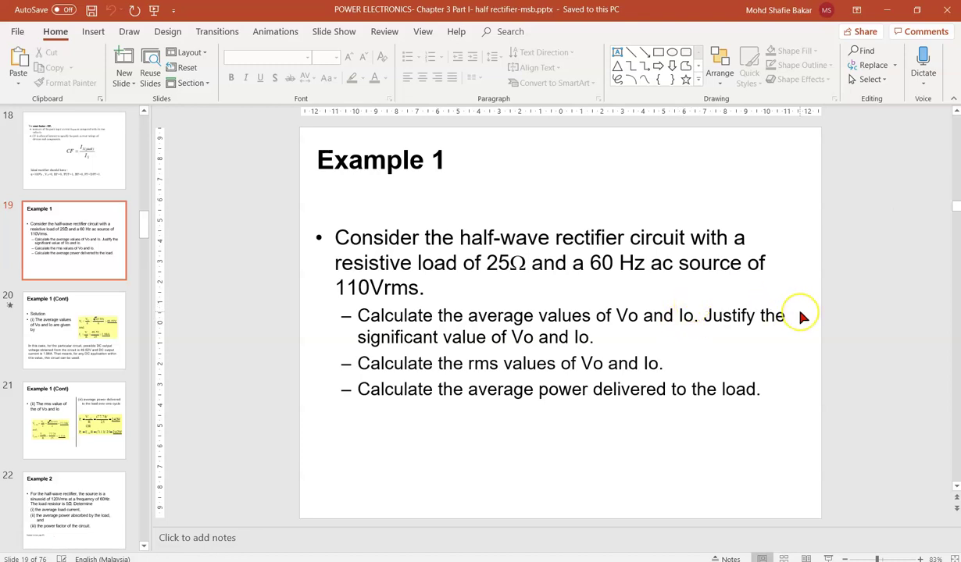
pyautogui.click(845, 316)
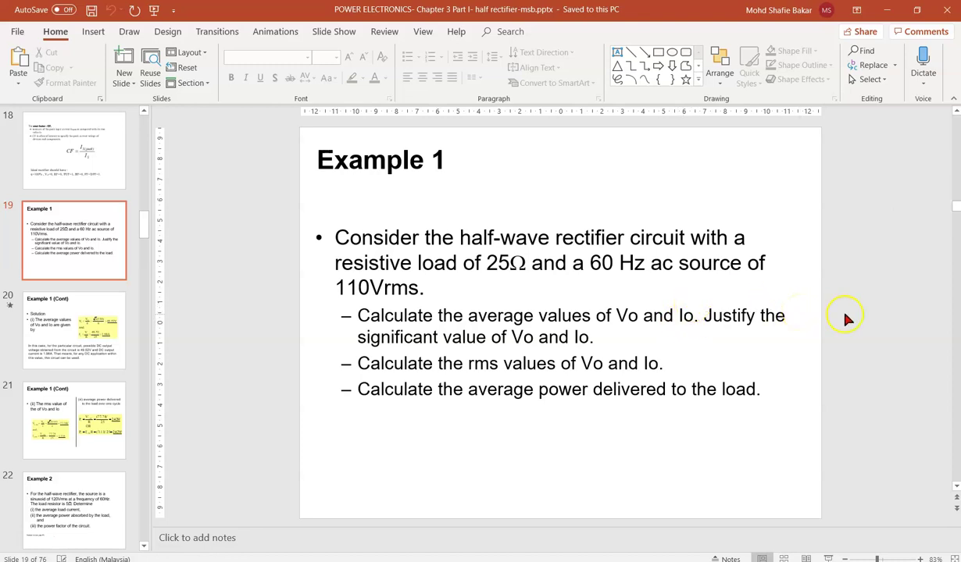
pyautogui.click(353, 309)
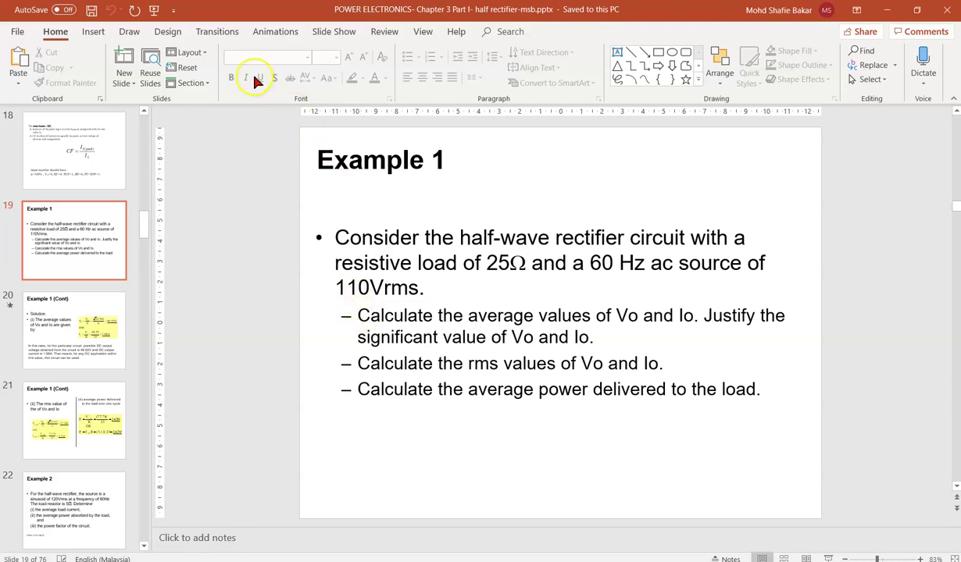
pyautogui.click(129, 32)
pyautogui.click(174, 62)
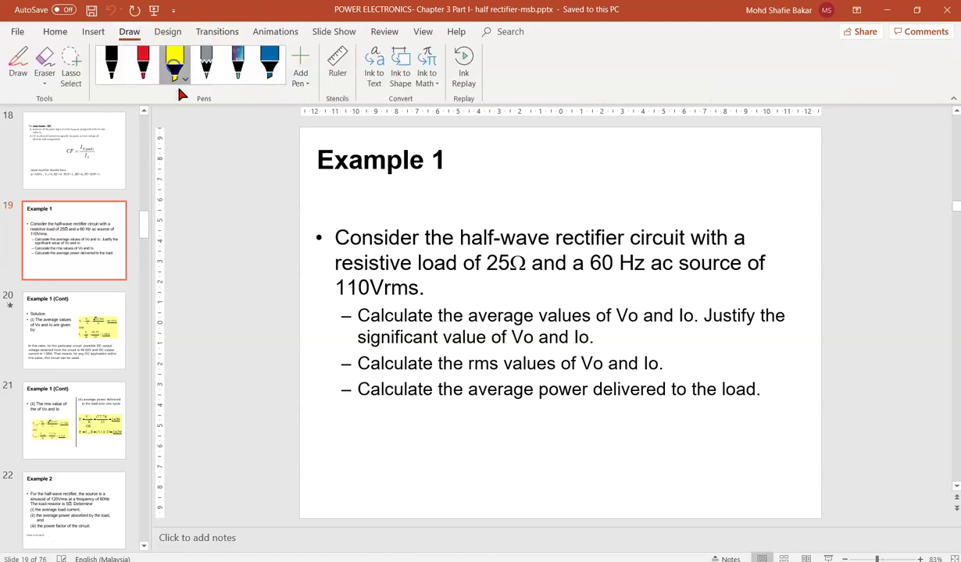
pyautogui.moveTo(344, 317); pyautogui.dragTo(688, 316)
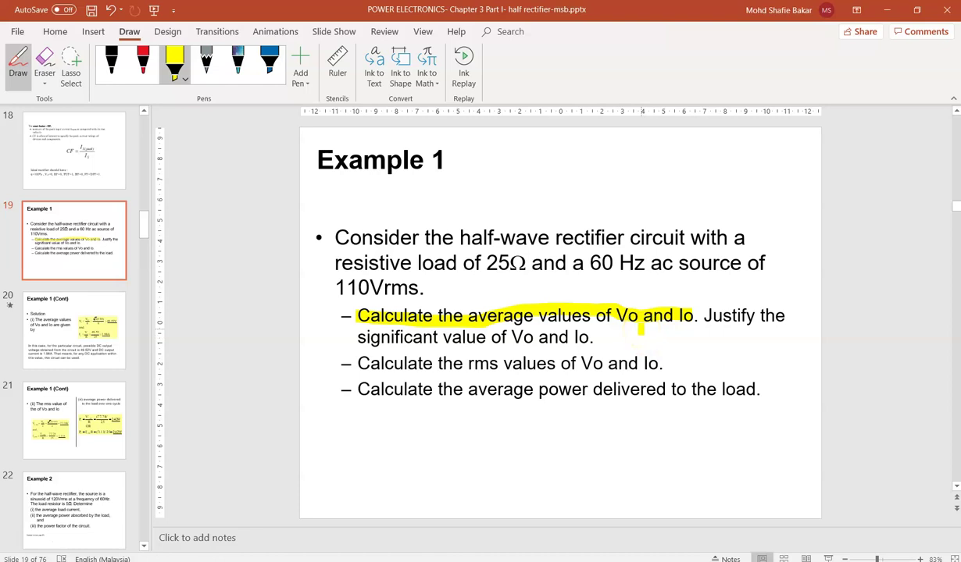
pyautogui.press('Escape')
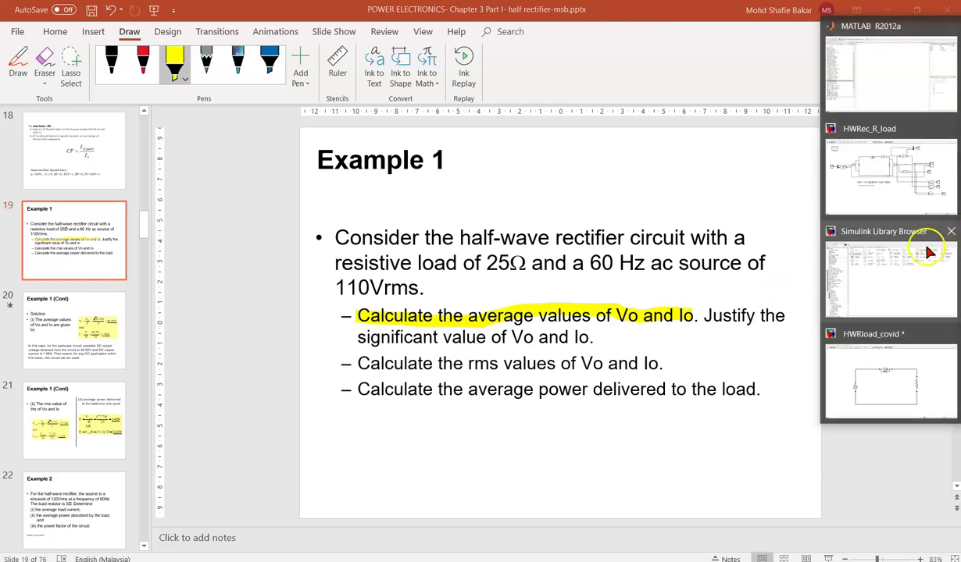
# Search the Simulink Library Browser for 'scope'.
pyautogui.moveTo(906, 316)
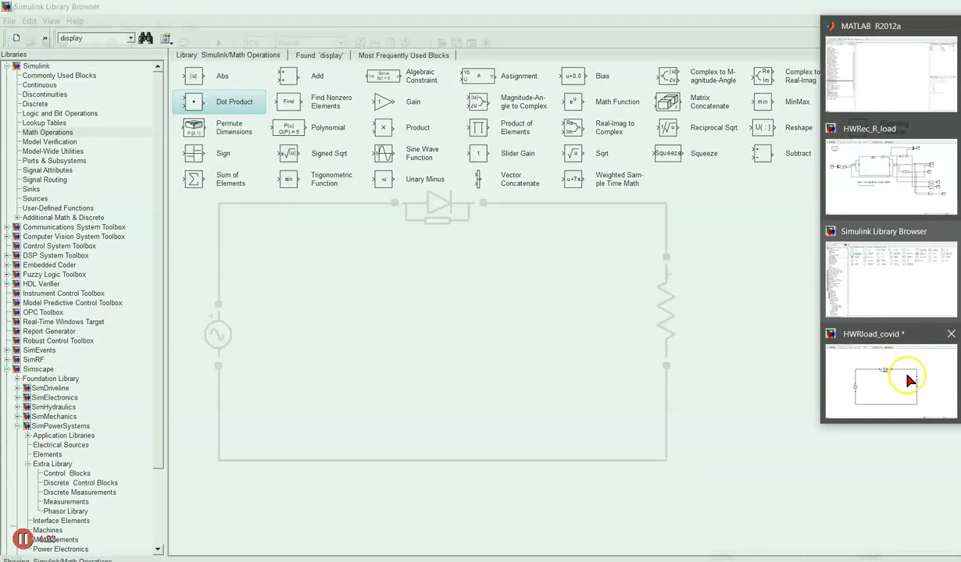
pyautogui.click(906, 379)
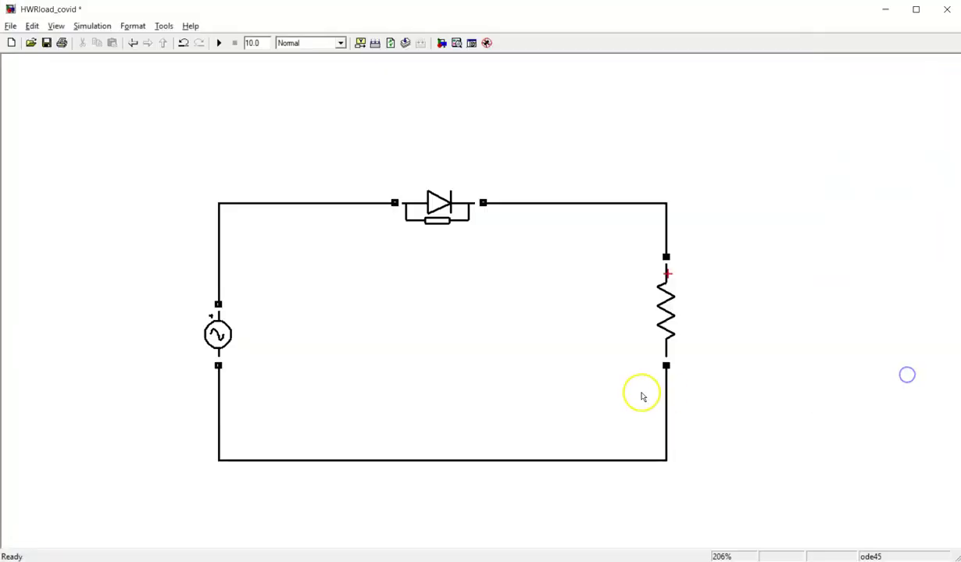
pyautogui.click(442, 46)
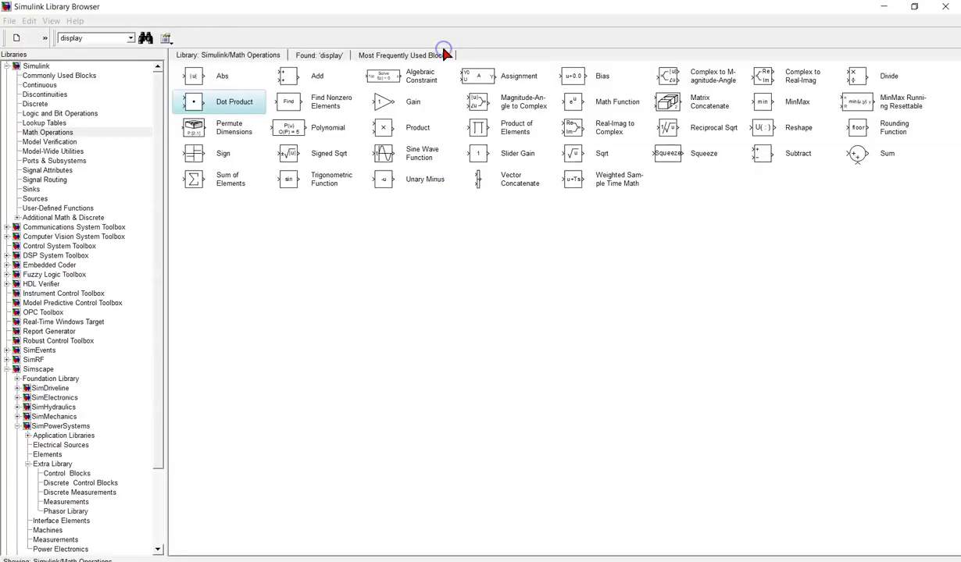
pyautogui.doubleClick(92, 37)
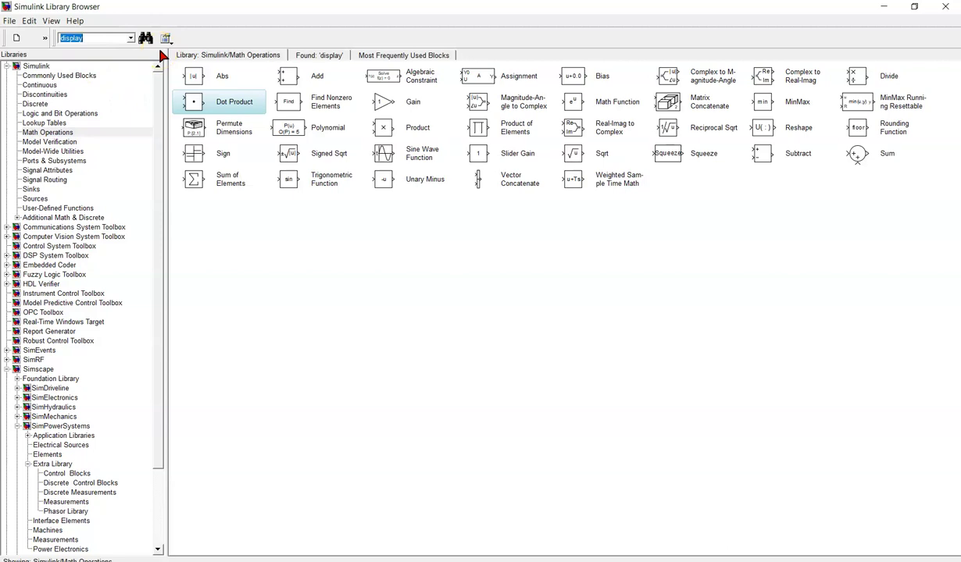
pyautogui.write('scope')
pyautogui.press('Return')
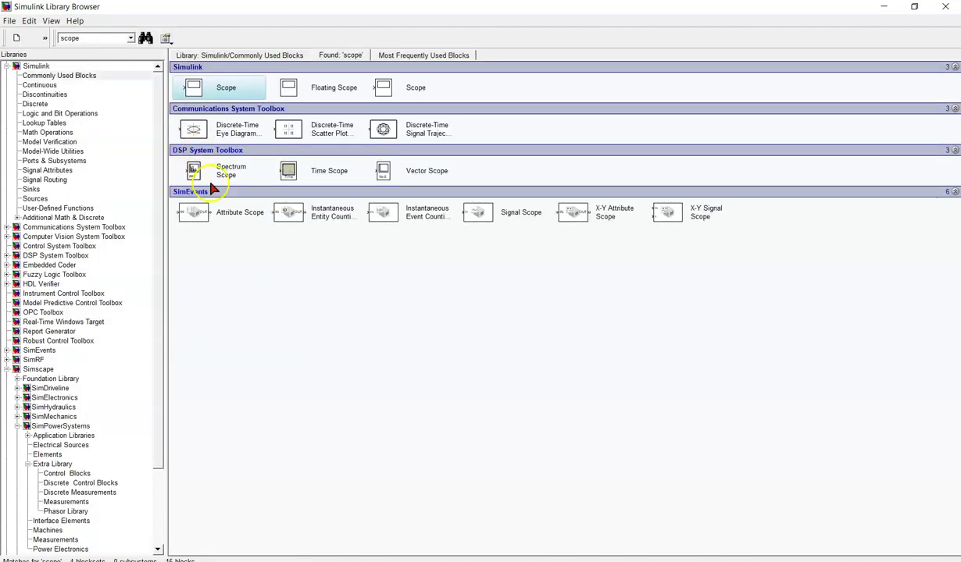
# Locate the Scope block under Simulink > Sinks and bring up its add-to-model menu.
pyautogui.click(37, 66)
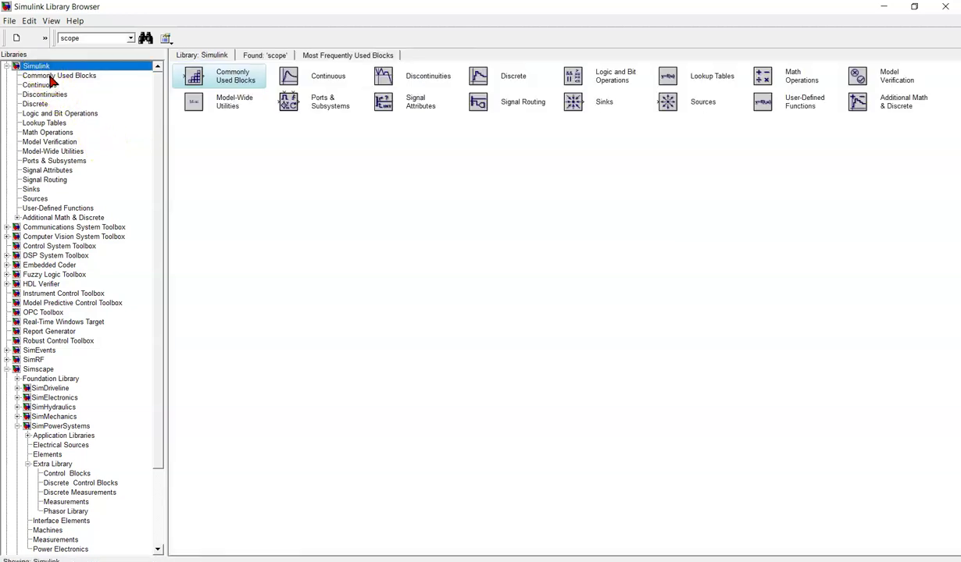
pyautogui.click(50, 77)
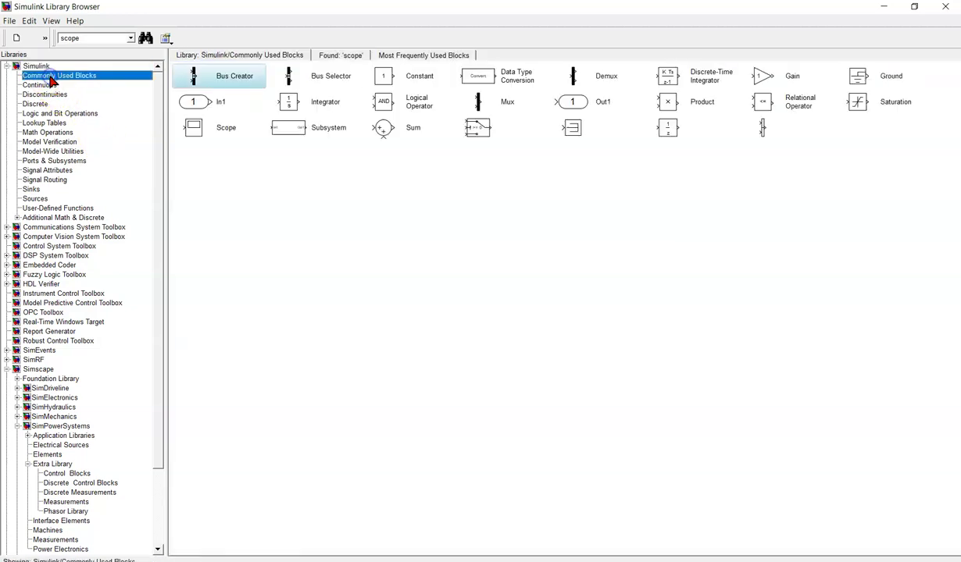
pyautogui.click(36, 190)
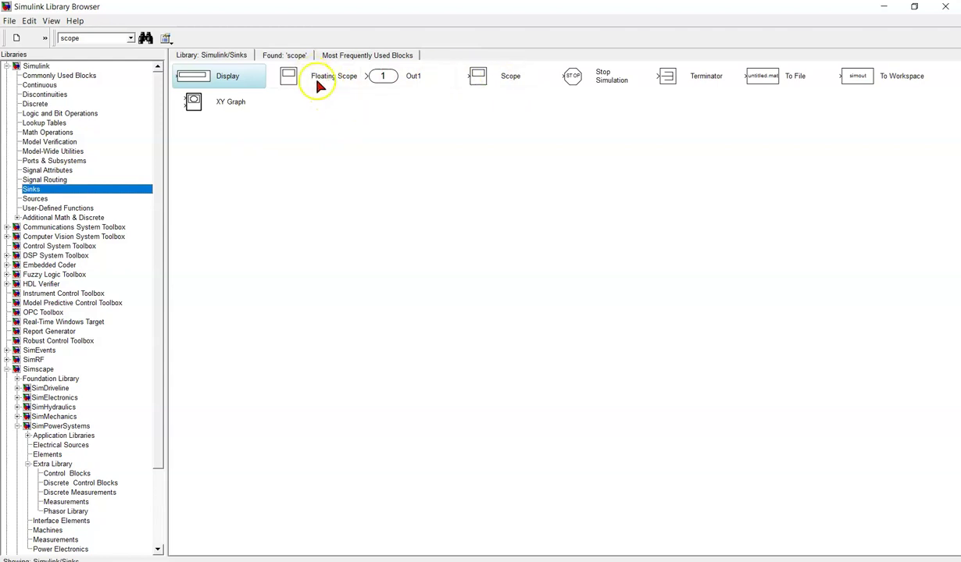
pyautogui.click(479, 78)
pyautogui.rightClick(480, 80)
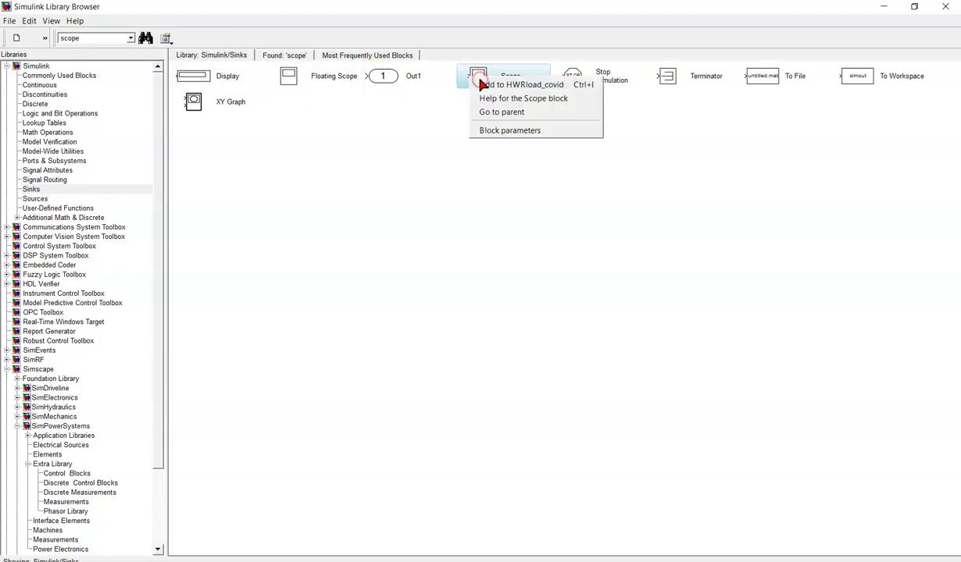
# Add the Scope block to HWRload_covid and delete its name label.
pyautogui.click(491, 85)
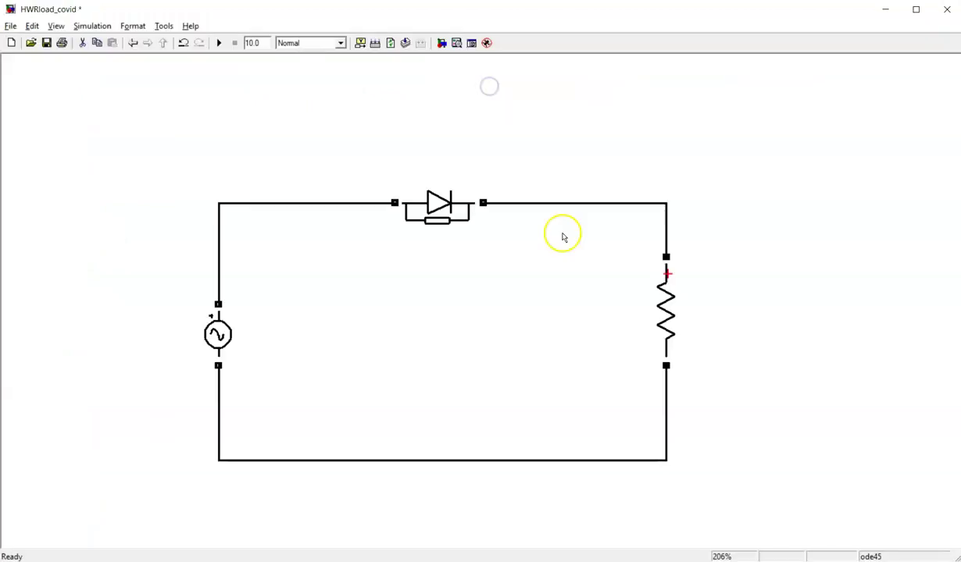
pyautogui.click(737, 320)
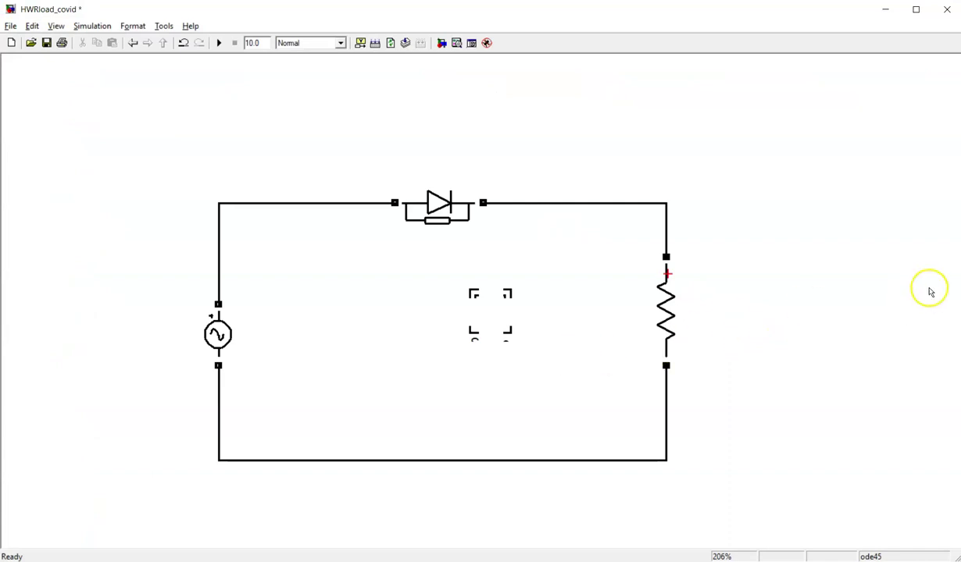
pyautogui.click(885, 11)
pyautogui.moveTo(946, 232)
pyautogui.click(869, 414)
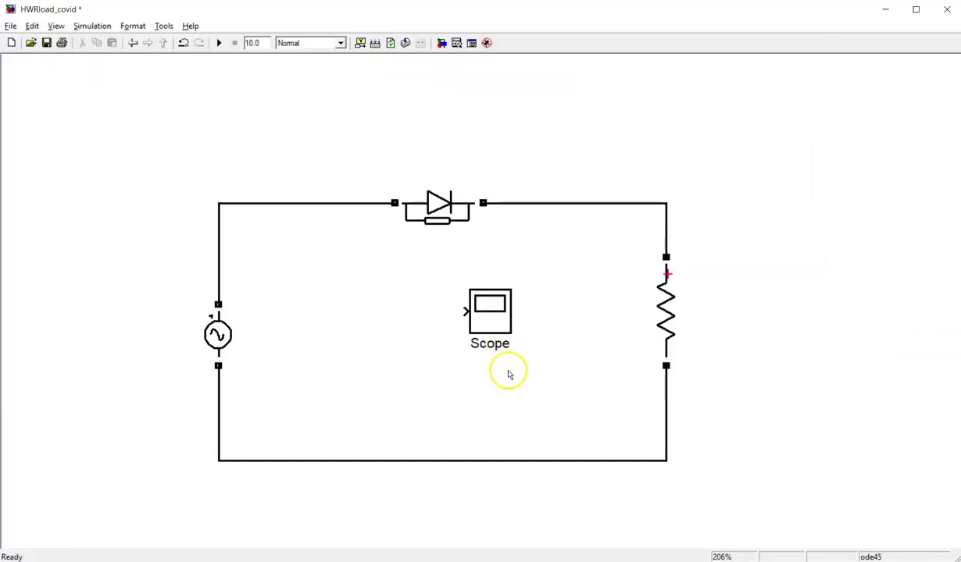
pyautogui.doubleClick(489, 344)
pyautogui.press('Delete')
pyautogui.click(412, 284)
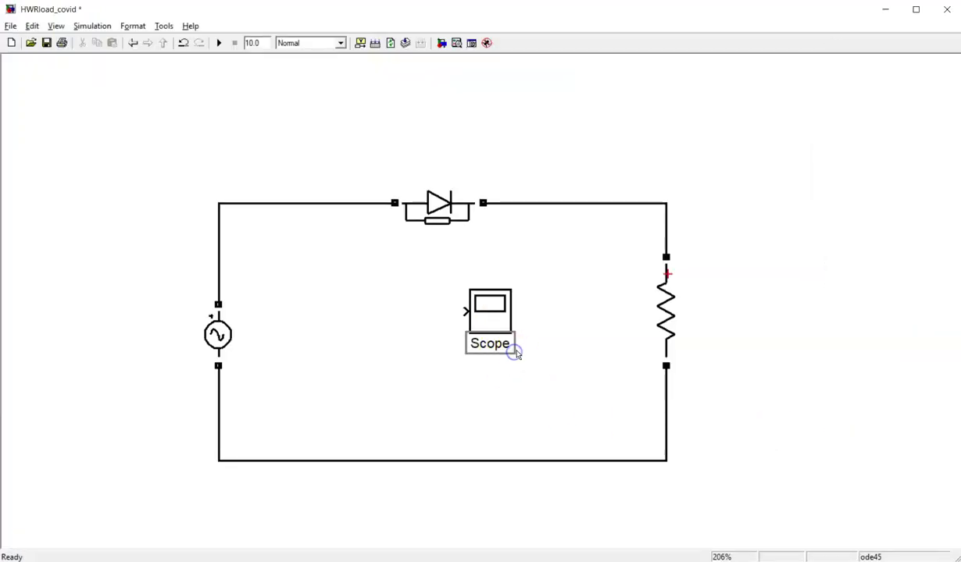
# Duplicate the Scope, placing one left of the AC source and one right of the resistor.
pyautogui.click(499, 332)
pyautogui.moveTo(495, 325); pyautogui.dragTo(787, 325)
pyautogui.moveTo(499, 327); pyautogui.dragTo(101, 325)
pyautogui.click(383, 359)
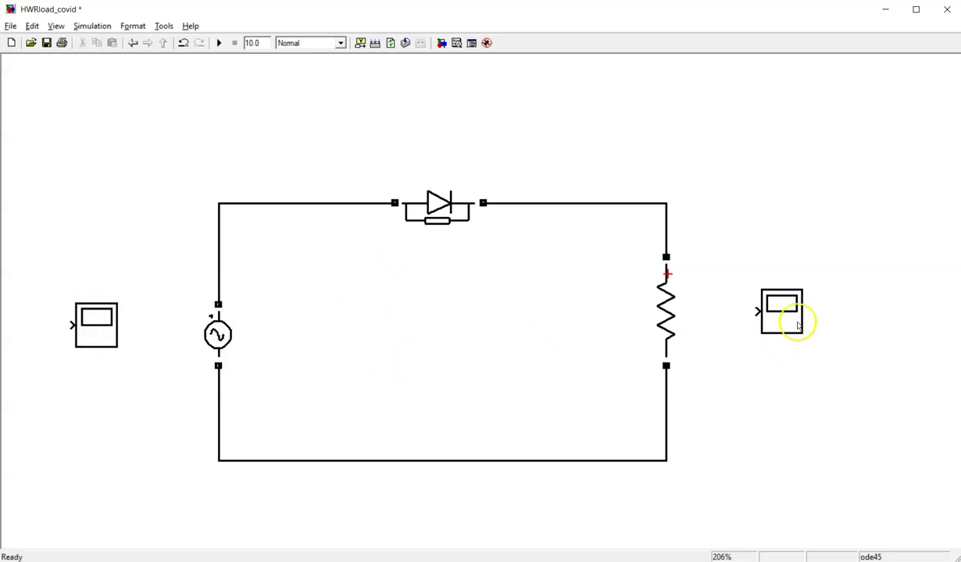
pyautogui.moveTo(789, 321); pyautogui.dragTo(830, 322)
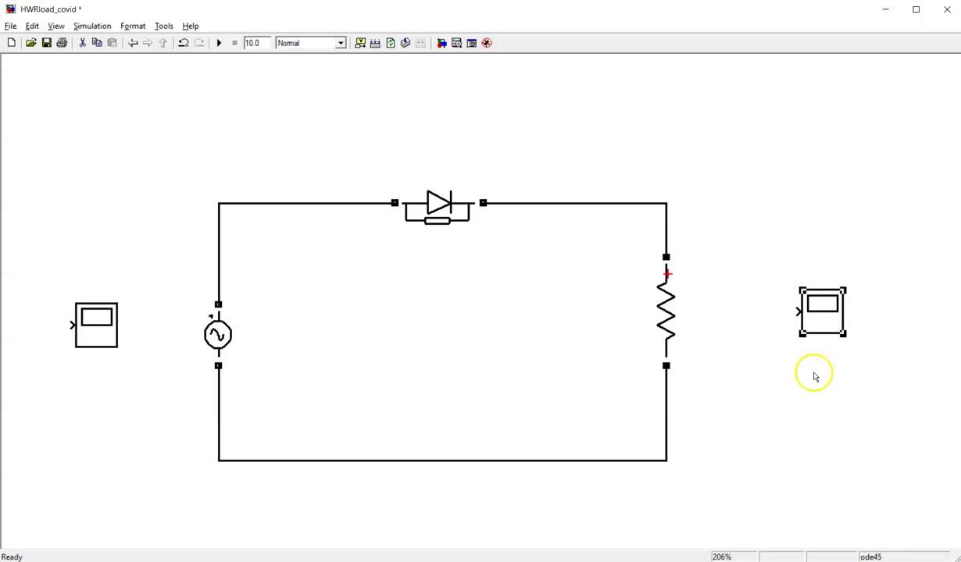
# Browse the Library Browser to the SimPowerSystems Measurements library.
pyautogui.click(440, 44)
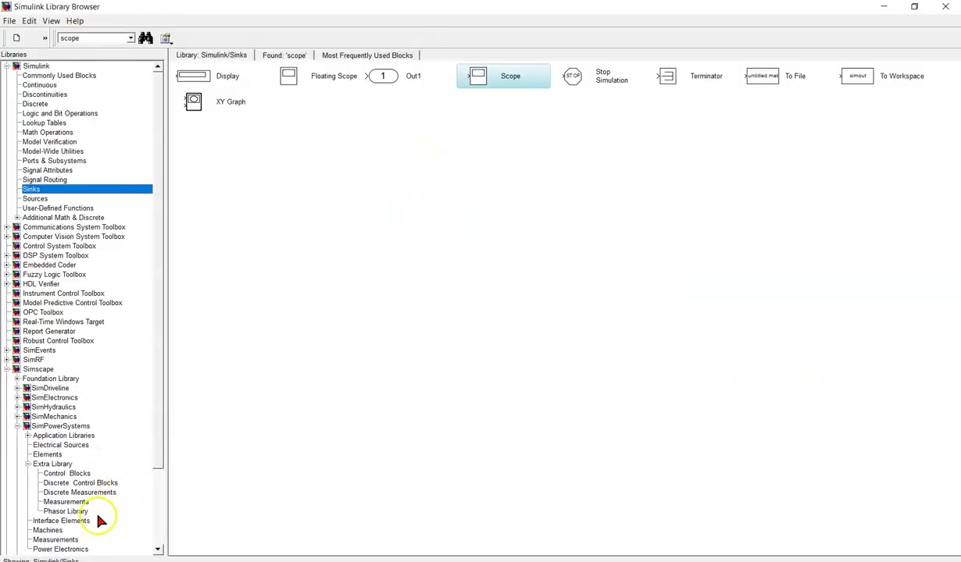
pyautogui.click(74, 502)
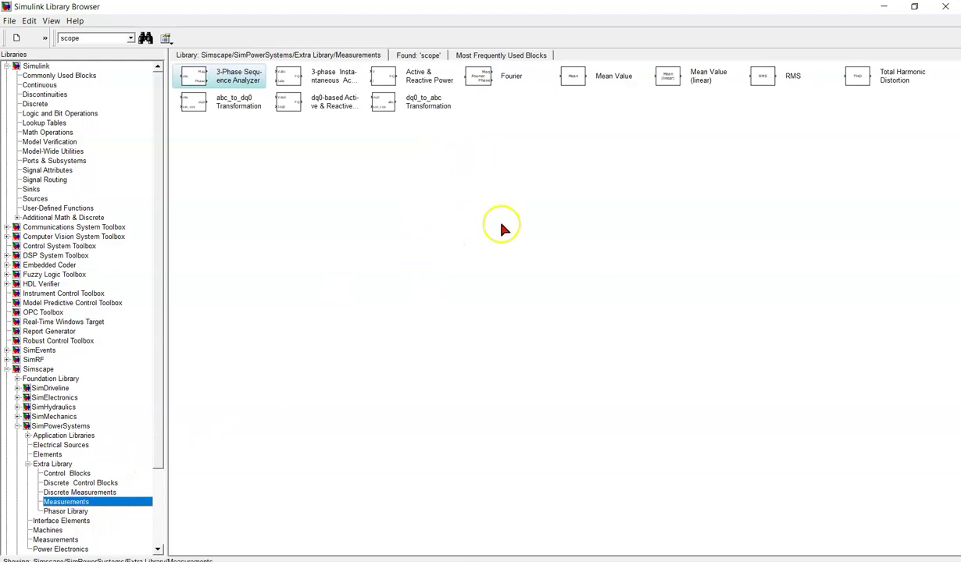
pyautogui.click(83, 519)
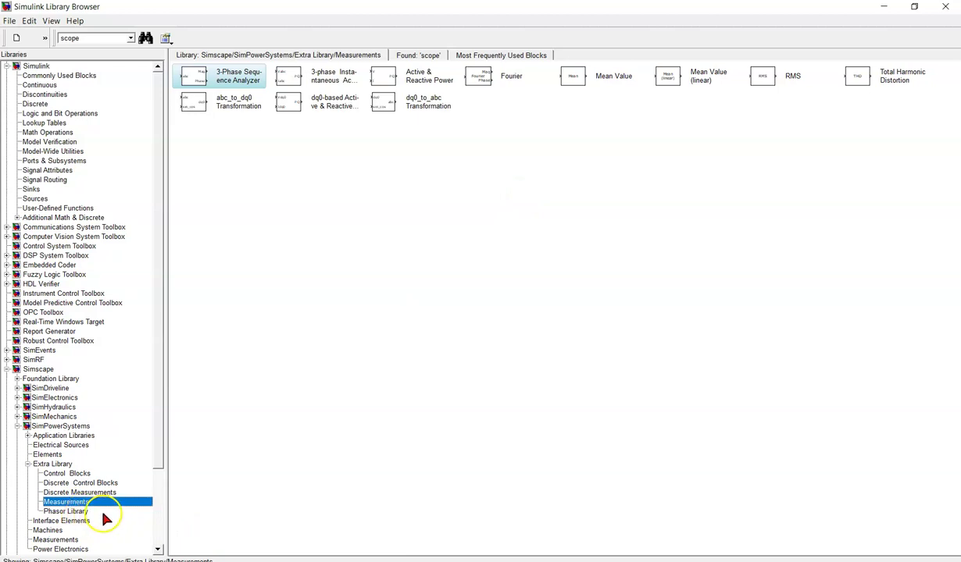
pyautogui.click(157, 549)
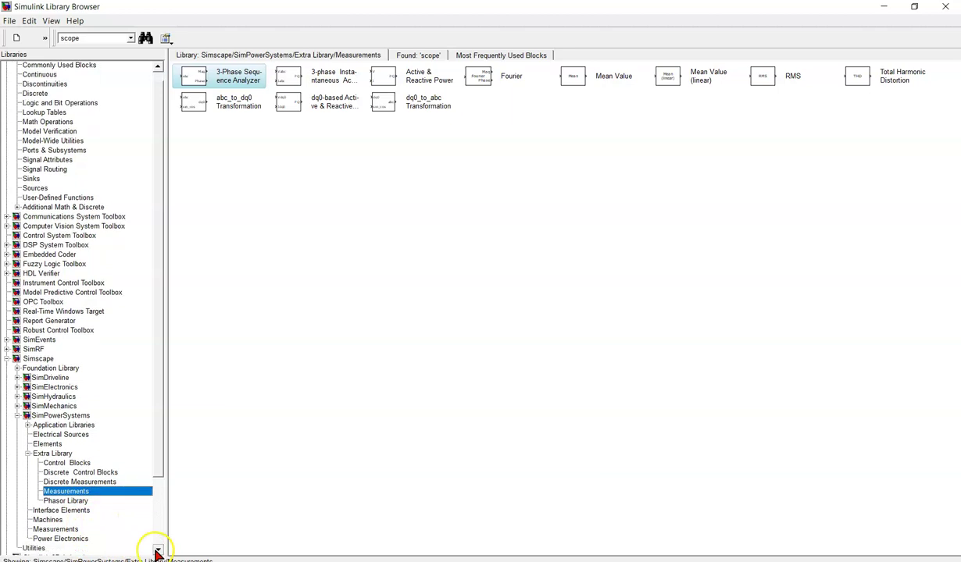
pyautogui.click(157, 550)
pyautogui.click(157, 549)
pyautogui.click(157, 550)
pyautogui.click(157, 549)
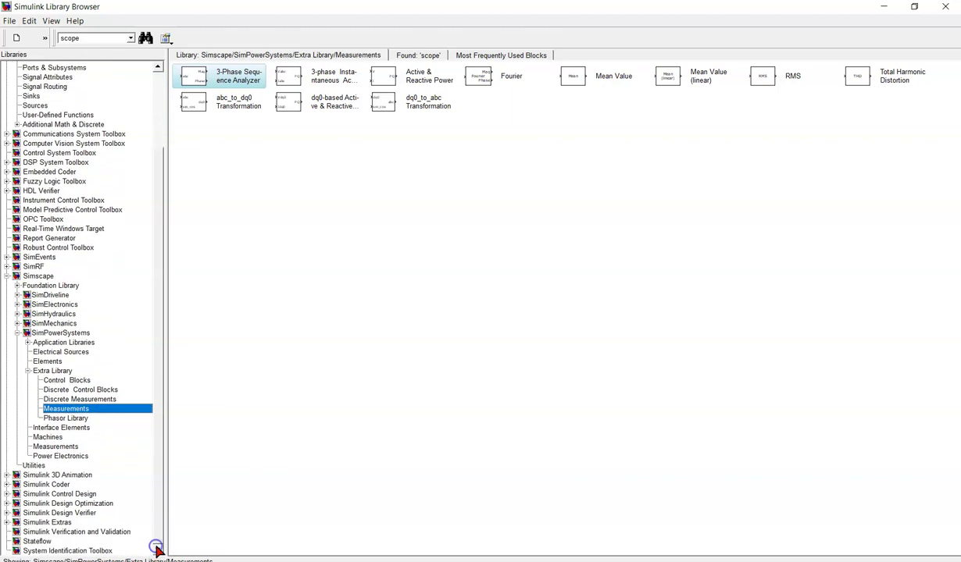
pyautogui.click(69, 334)
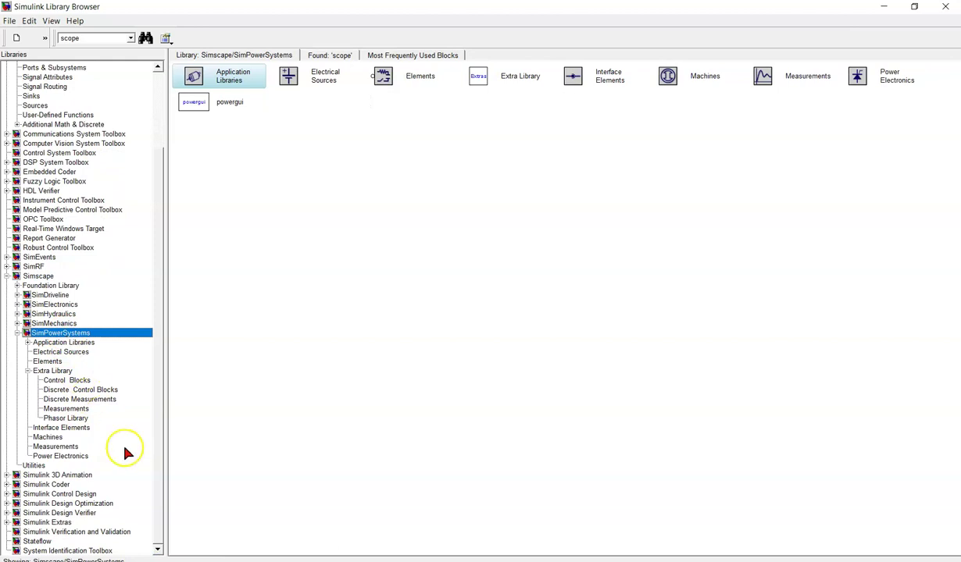
pyautogui.click(75, 446)
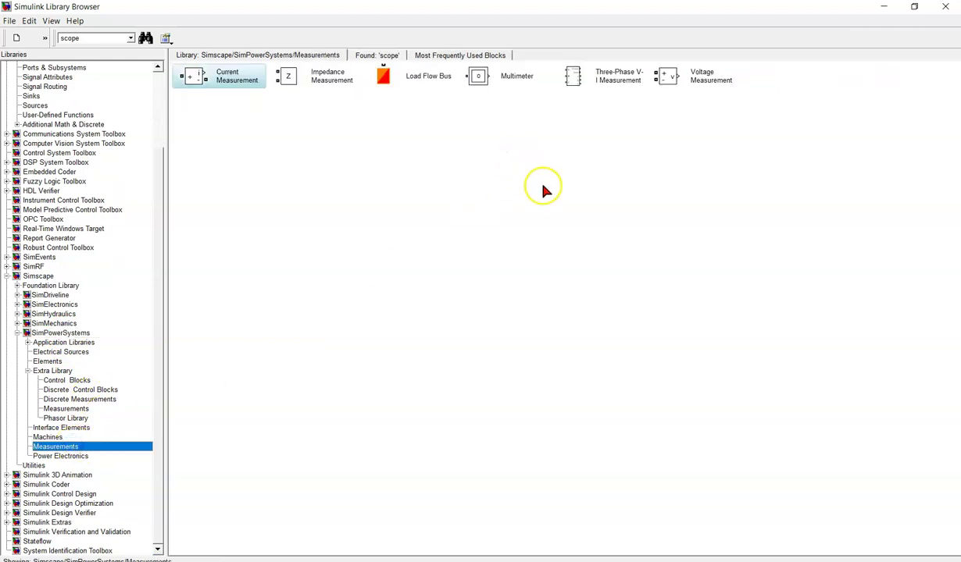
# Add Voltage Measurement and Current Measurement blocks to the HWRload_covid model.
pyautogui.click(670, 78)
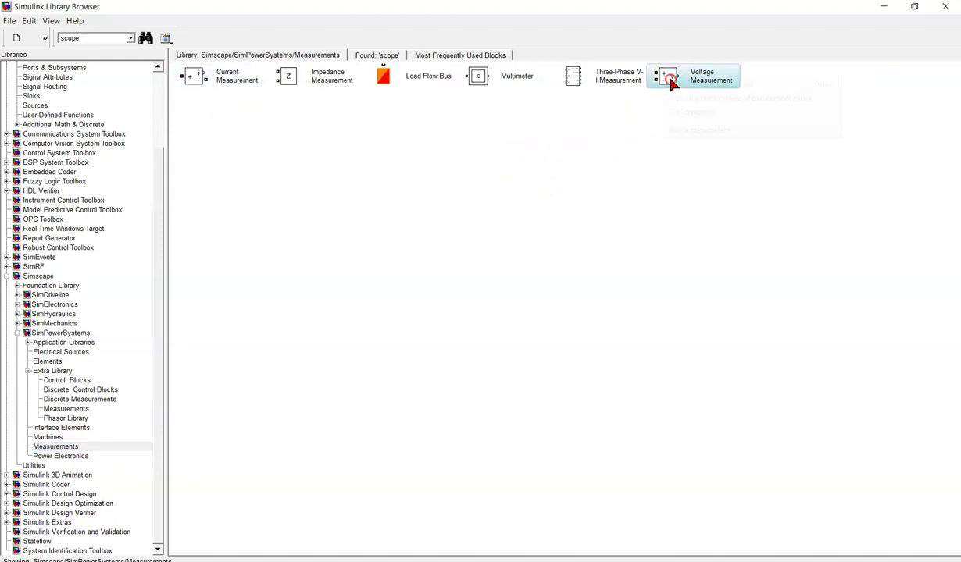
pyautogui.rightClick(670, 78)
pyautogui.click(684, 85)
pyautogui.click(753, 301)
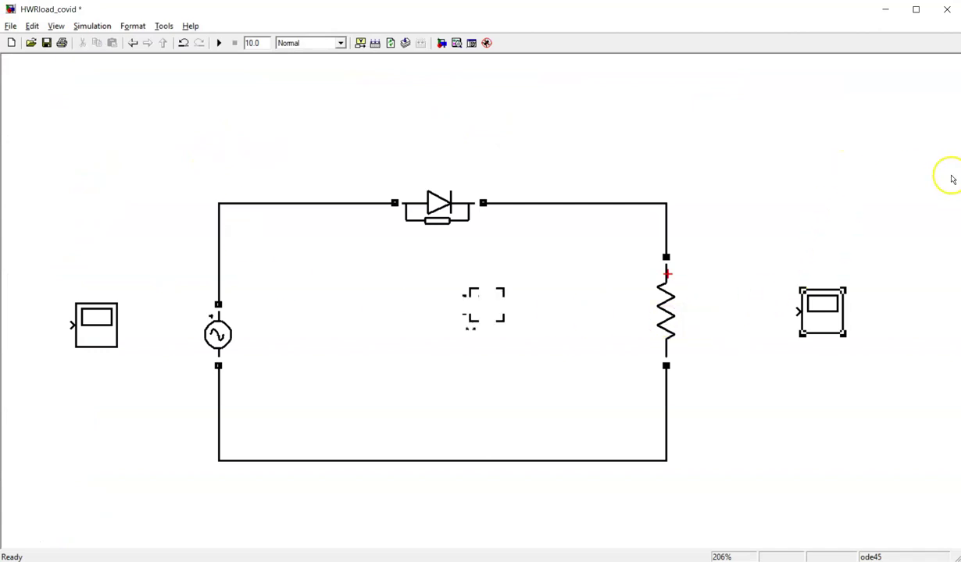
pyautogui.click(423, 43)
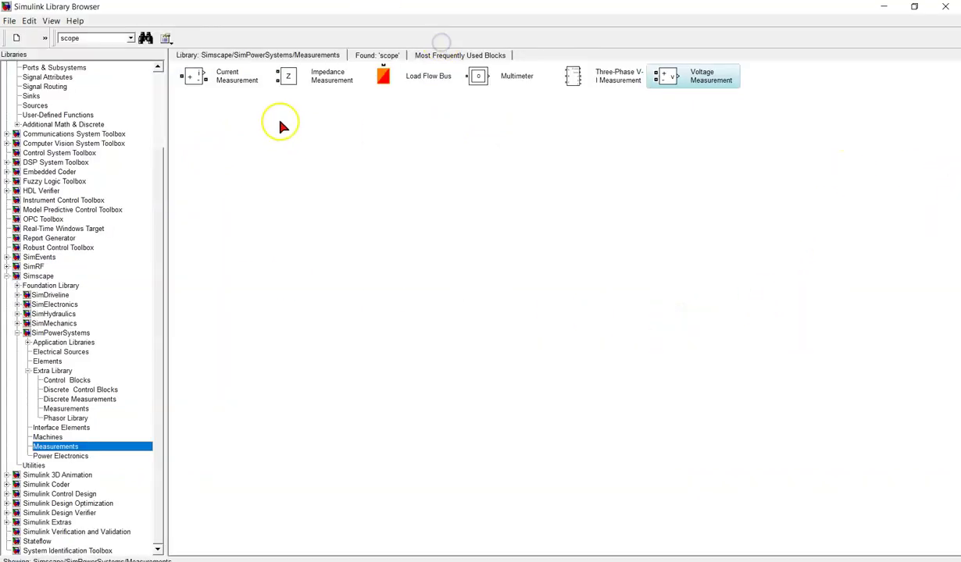
pyautogui.rightClick(216, 80)
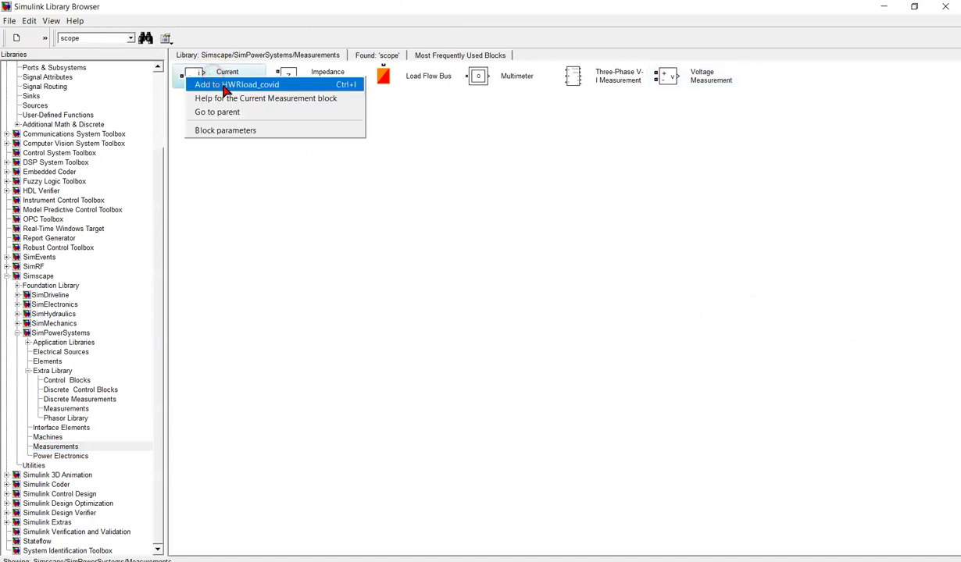
pyautogui.click(223, 89)
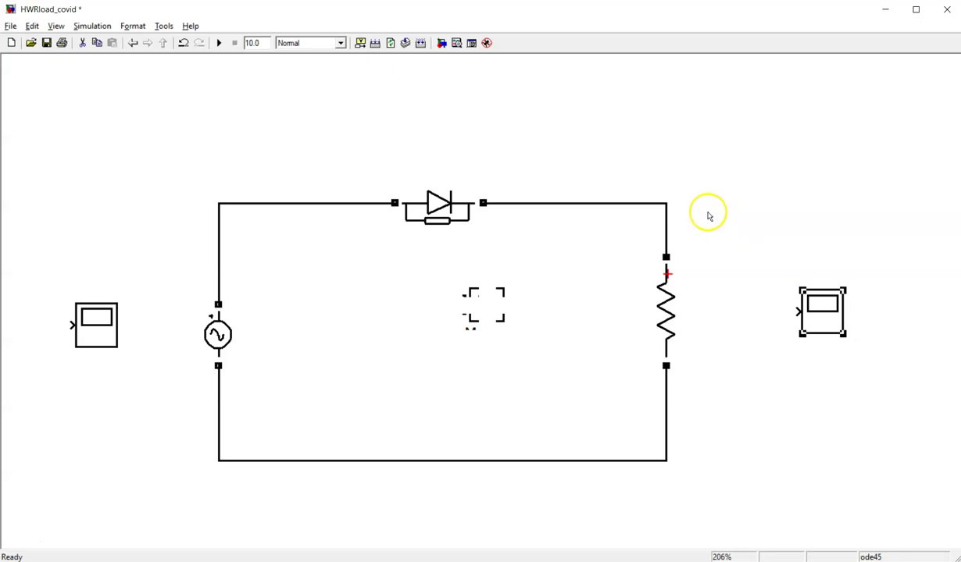
# Separate the stacked measurement blocks near the diode and resistor and remove their name labels.
pyautogui.click(887, 24)
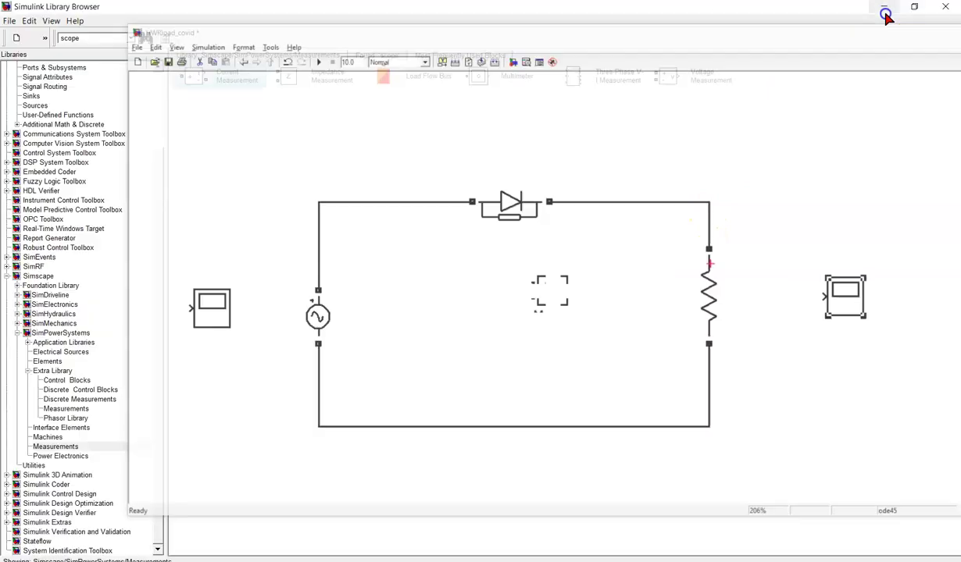
pyautogui.click(892, 367)
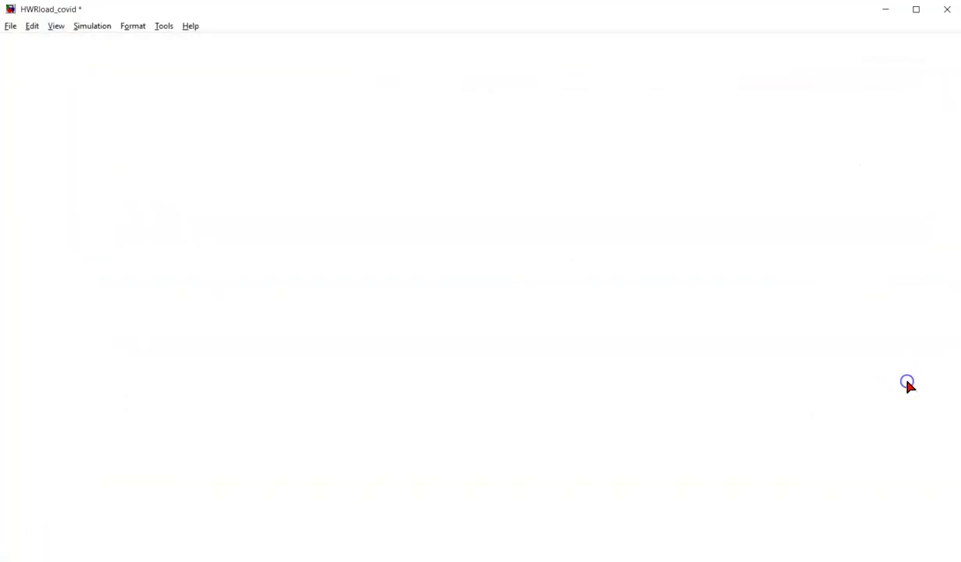
pyautogui.click(488, 303)
pyautogui.moveTo(524, 284); pyautogui.dragTo(722, 211)
pyautogui.moveTo(488, 302); pyautogui.dragTo(498, 121)
pyautogui.click(547, 151)
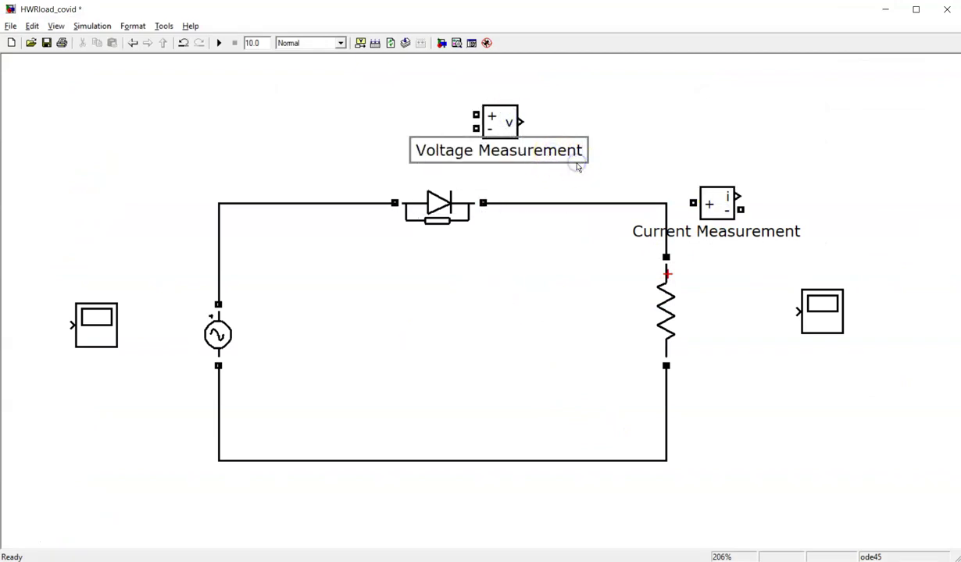
pyautogui.click(576, 167)
pyautogui.click(740, 232)
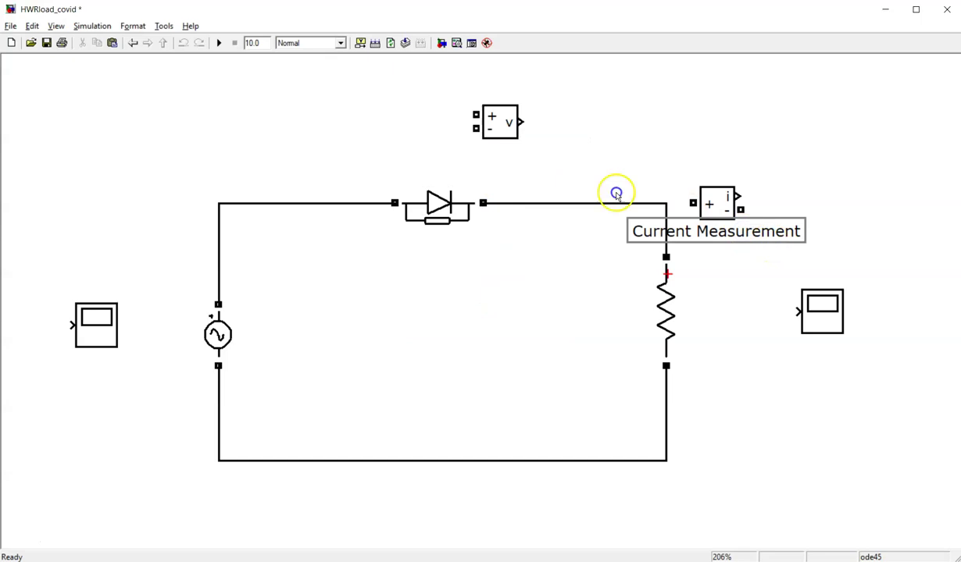
pyautogui.click(796, 242)
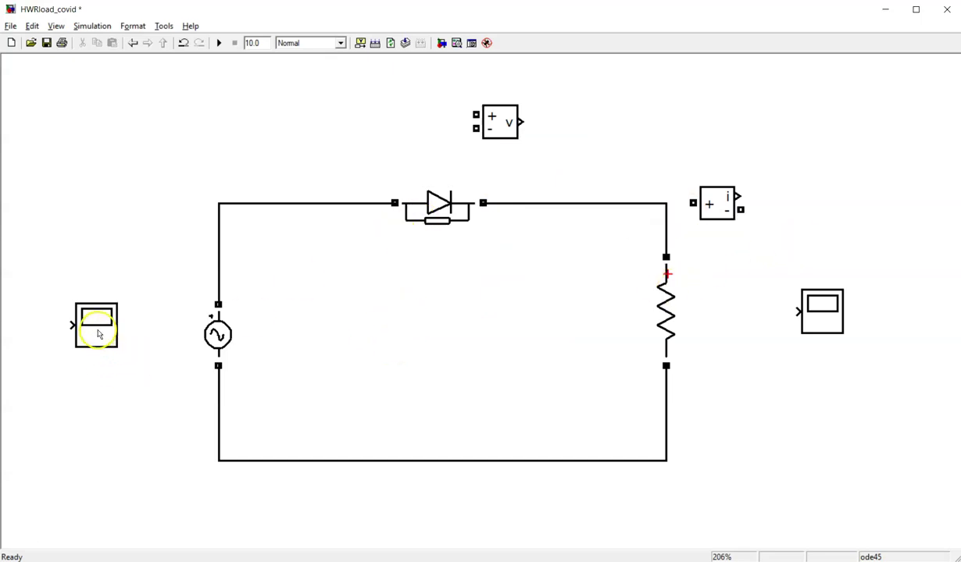
# Rotate the left Scope twice with Ctrl+R and place a horizontally flipped Voltage Measurement beside it.
pyautogui.moveTo(99, 334); pyautogui.dragTo(98, 340)
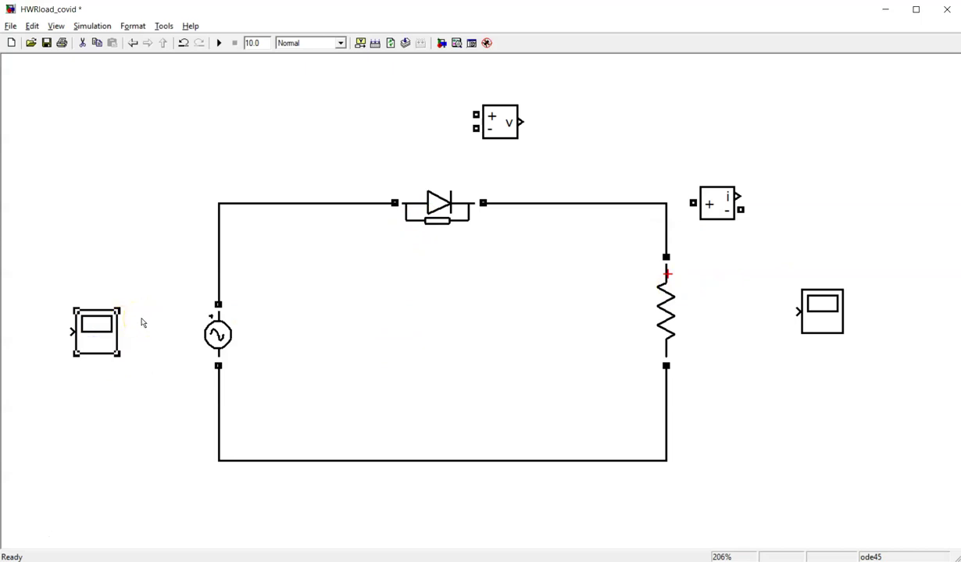
pyautogui.hotkey('ctrl', 'r')
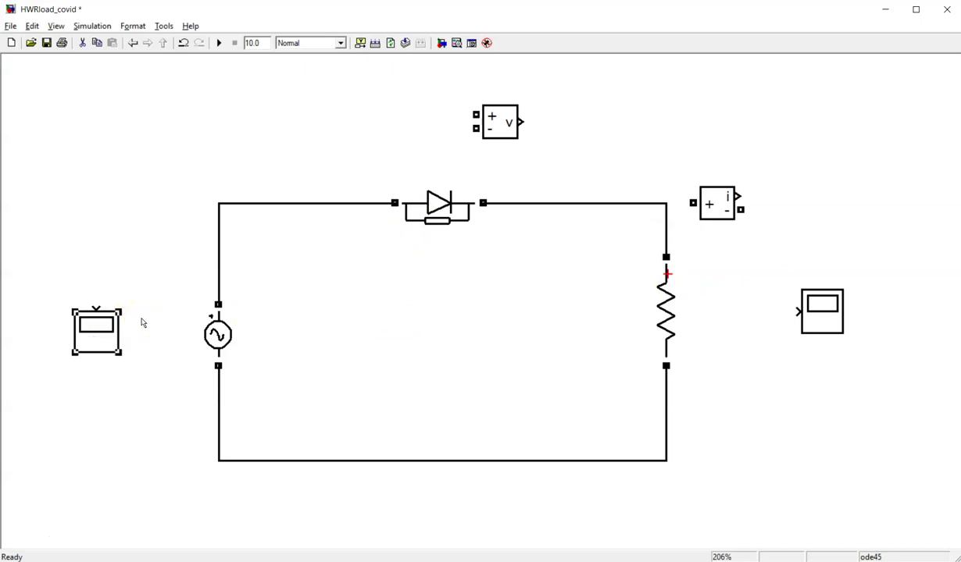
pyautogui.hotkey('ctrl', 'r')
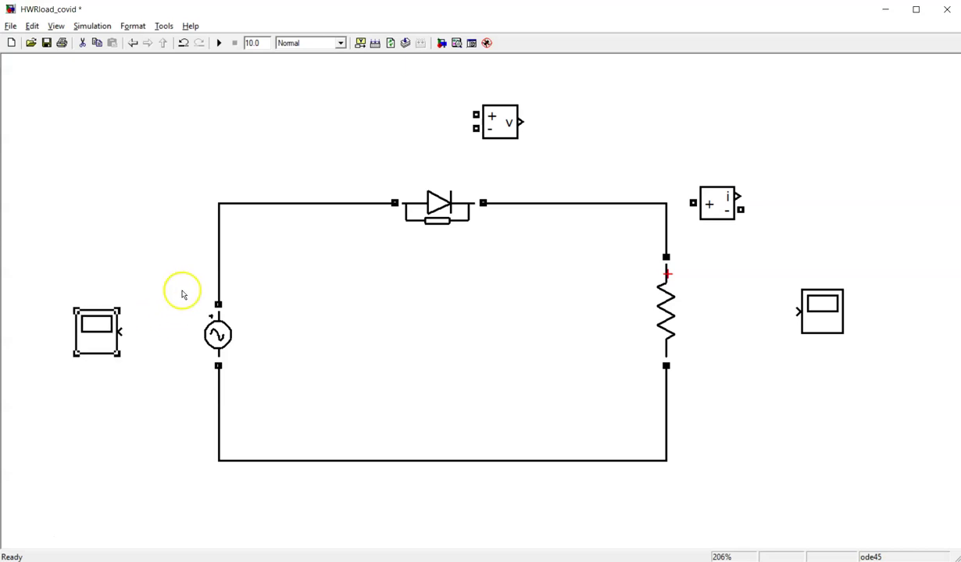
pyautogui.click(507, 138)
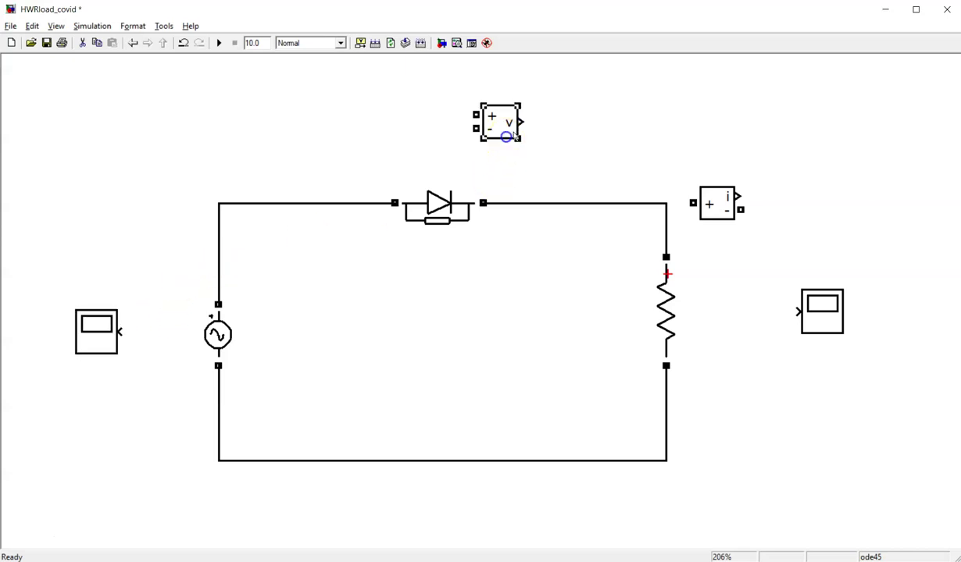
pyautogui.moveTo(507, 138); pyautogui.dragTo(167, 350)
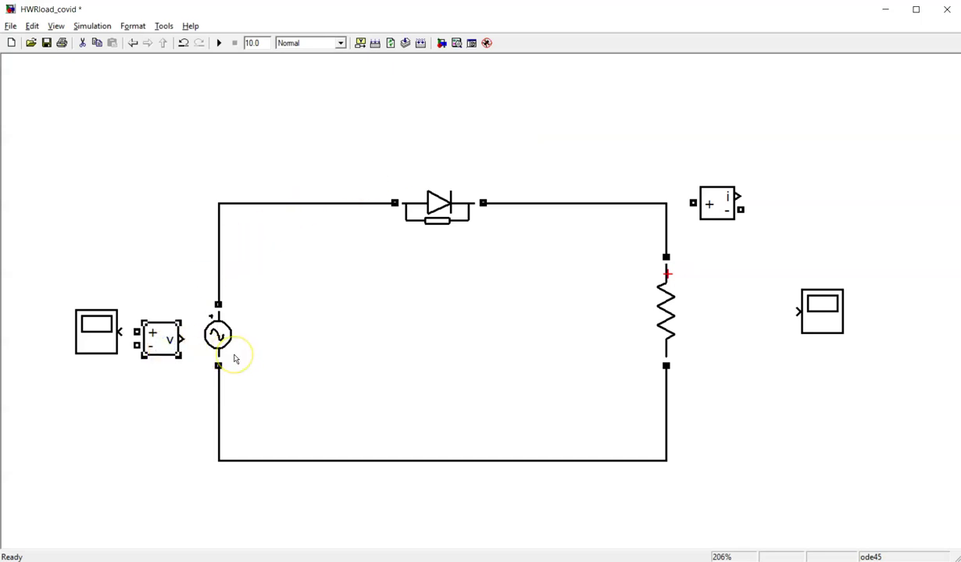
pyautogui.hotkey('ctrl', 'i')
pyautogui.click(267, 323)
# Wire the Voltage Measurement's + and - terminals across the AC source's top and bottom wires.
pyautogui.click(233, 342)
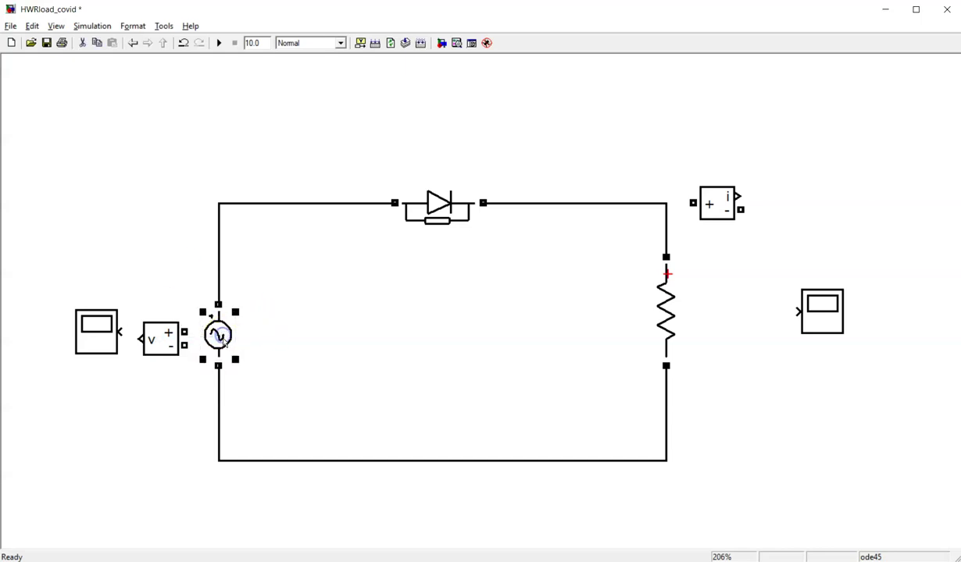
pyautogui.moveTo(282, 334); pyautogui.dragTo(282, 335)
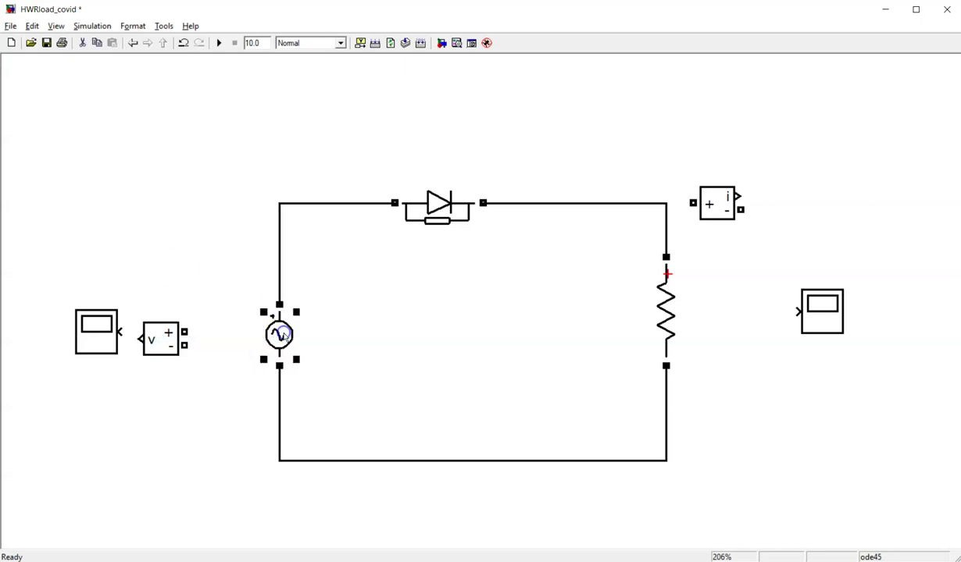
pyautogui.click(375, 342)
pyautogui.moveTo(166, 341); pyautogui.dragTo(278, 271)
pyautogui.click(215, 378)
pyautogui.moveTo(219, 340); pyautogui.dragTo(279, 406)
pyautogui.moveTo(112, 334); pyautogui.dragTo(188, 340)
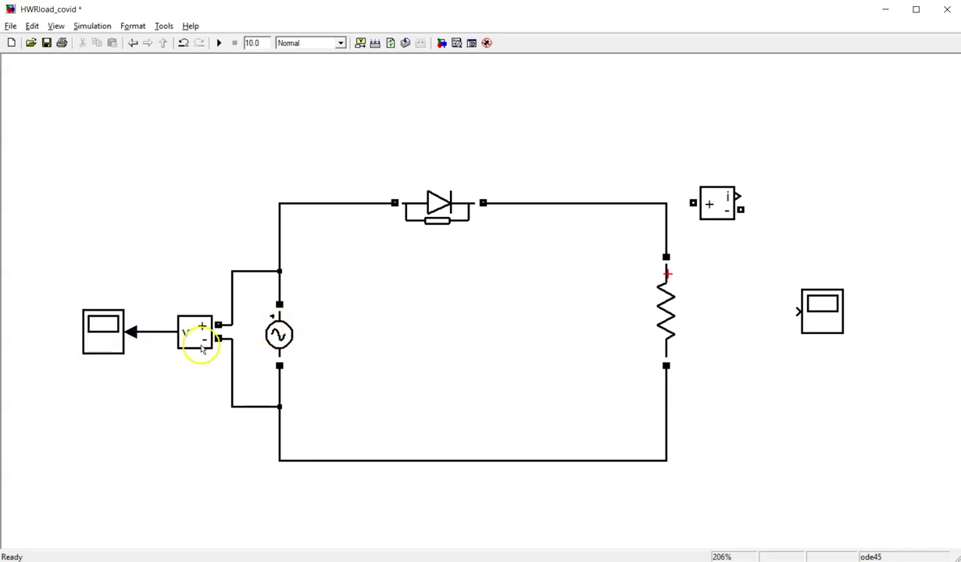
# Copy the voltage meter beside the resistor and rotate it with Ctrl+R.
pyautogui.click(199, 332)
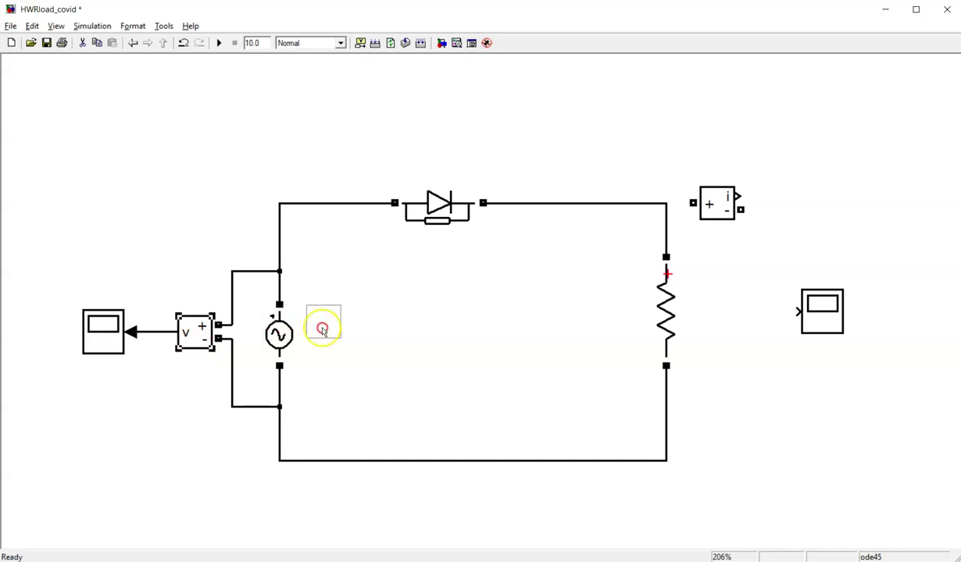
pyautogui.moveTo(366, 333); pyautogui.dragTo(741, 319)
pyautogui.hotkey('ctrl', 'r')
pyautogui.hotkey('ctrl', 'r')
# Wire the copied voltage meter's + and - terminals across the top and bottom of the resistor.
pyautogui.click(763, 404)
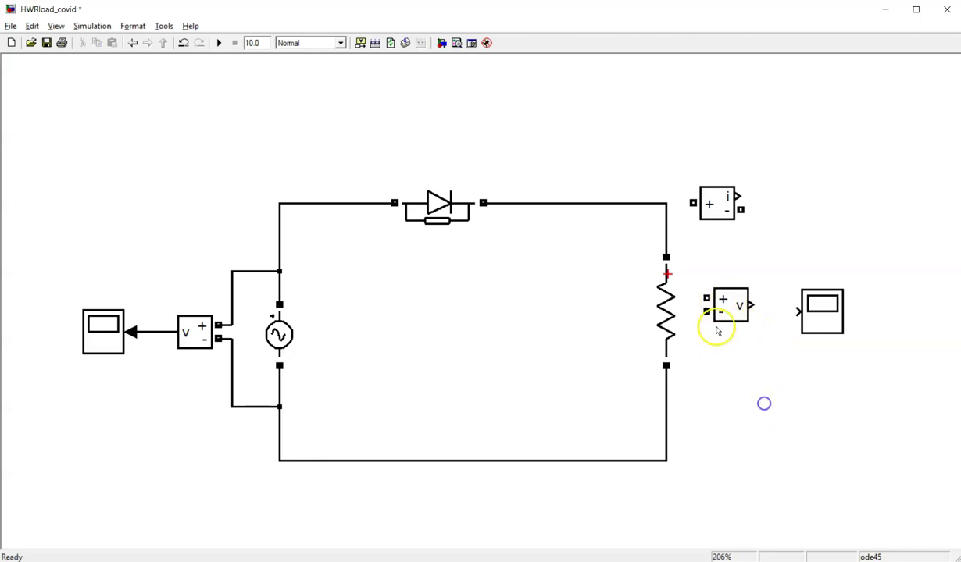
pyautogui.moveTo(706, 298); pyautogui.dragTo(696, 298)
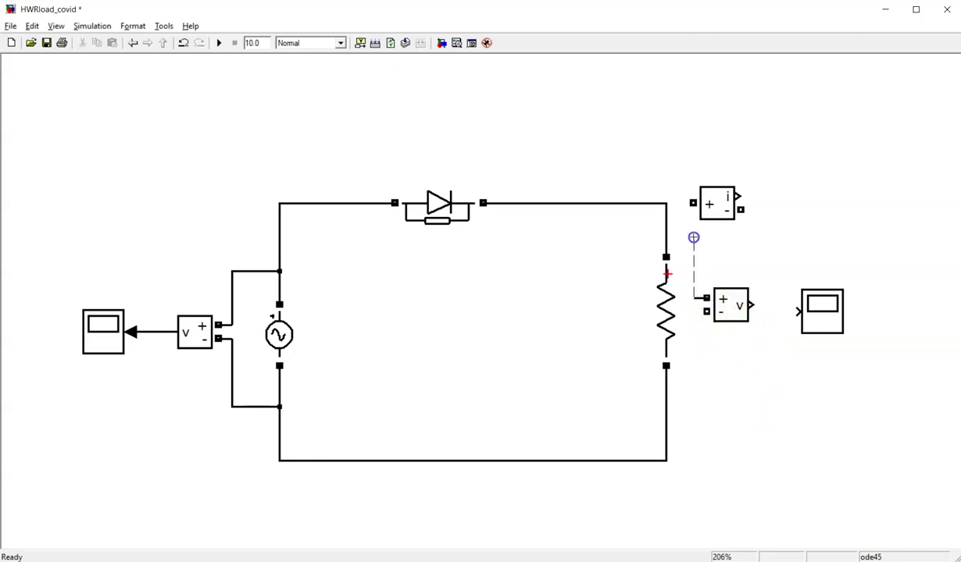
pyautogui.moveTo(693, 238); pyautogui.dragTo(666, 237)
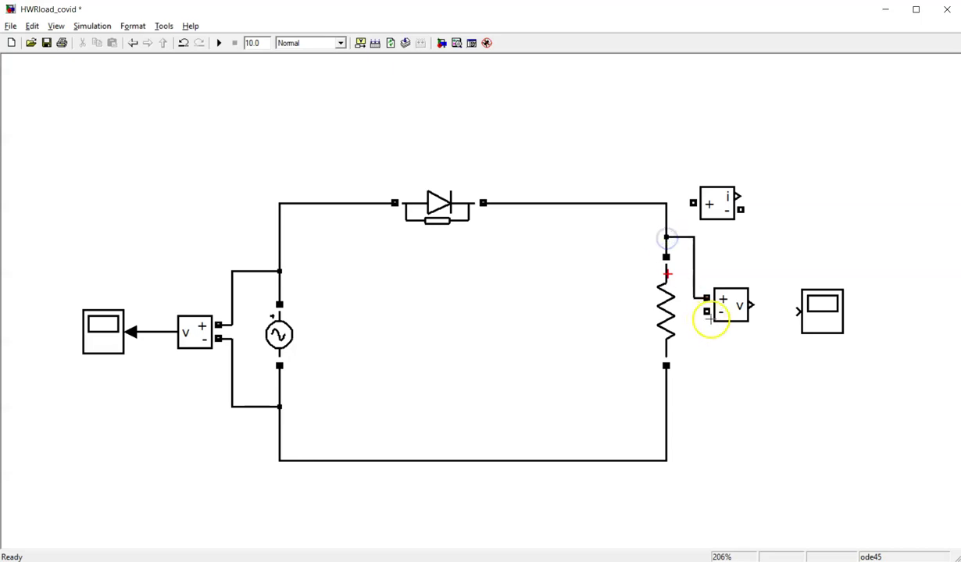
pyautogui.moveTo(708, 311); pyautogui.dragTo(695, 312)
pyautogui.moveTo(696, 381); pyautogui.dragTo(667, 405)
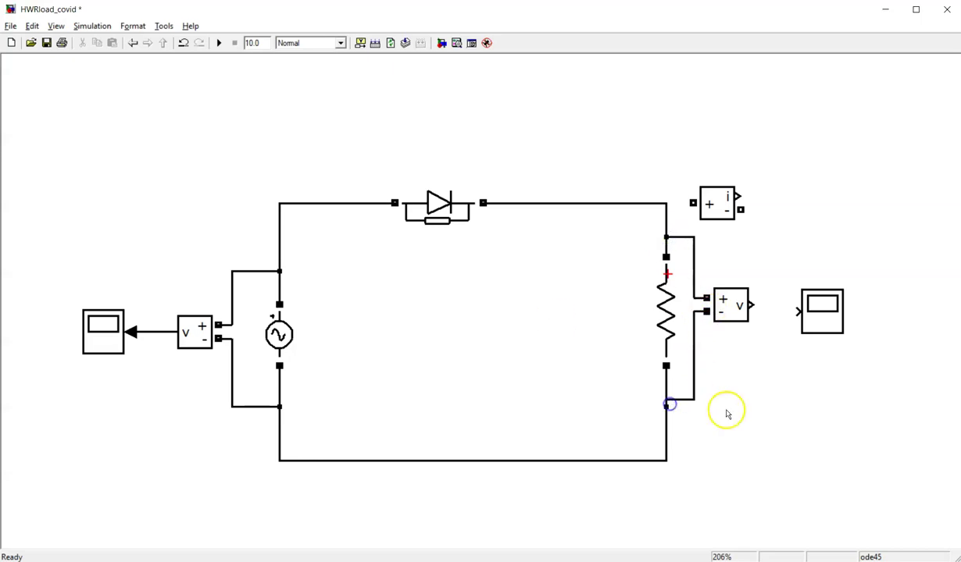
pyautogui.click(553, 204)
# Move the diode up above the circuit and delete the diode-to-resistor wire.
pyautogui.moveTo(442, 197); pyautogui.dragTo(442, 155)
pyautogui.click(488, 243)
pyautogui.click(602, 162)
pyautogui.press('Delete')
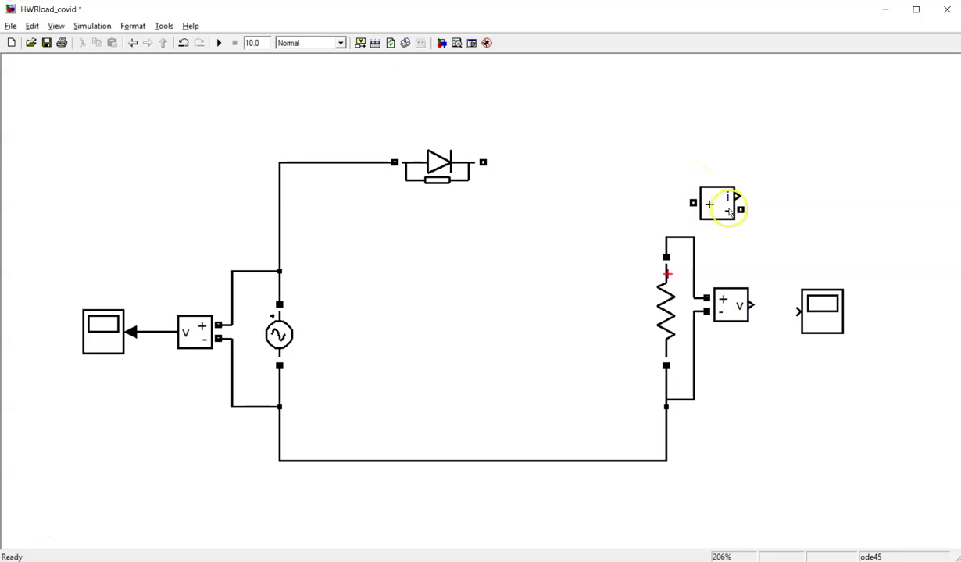
# Place the current meter after the diode and wire it in series to the resistor.
pyautogui.click(706, 202)
pyautogui.moveTo(707, 202); pyautogui.dragTo(564, 160)
pyautogui.click(579, 197)
pyautogui.click(485, 162)
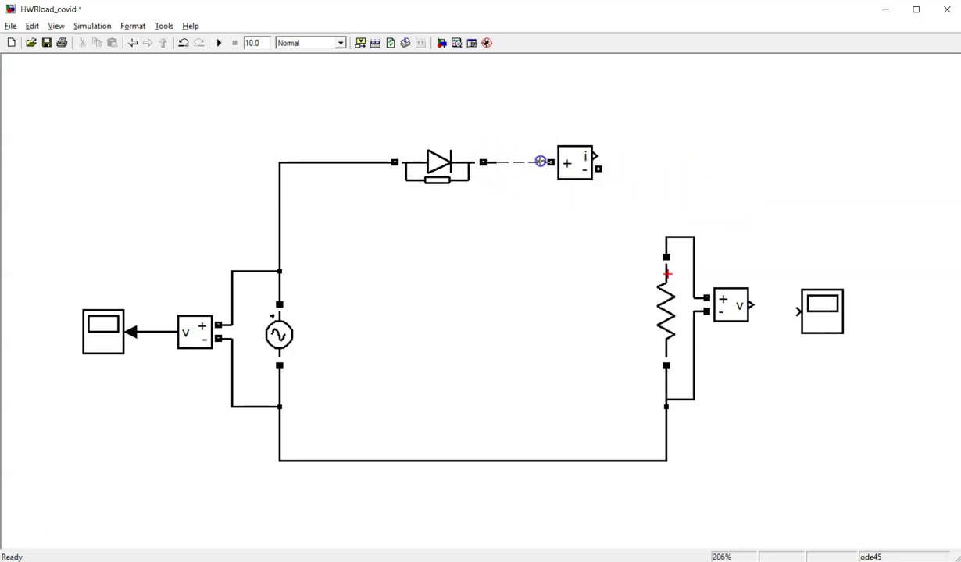
pyautogui.moveTo(549, 161); pyautogui.dragTo(666, 238)
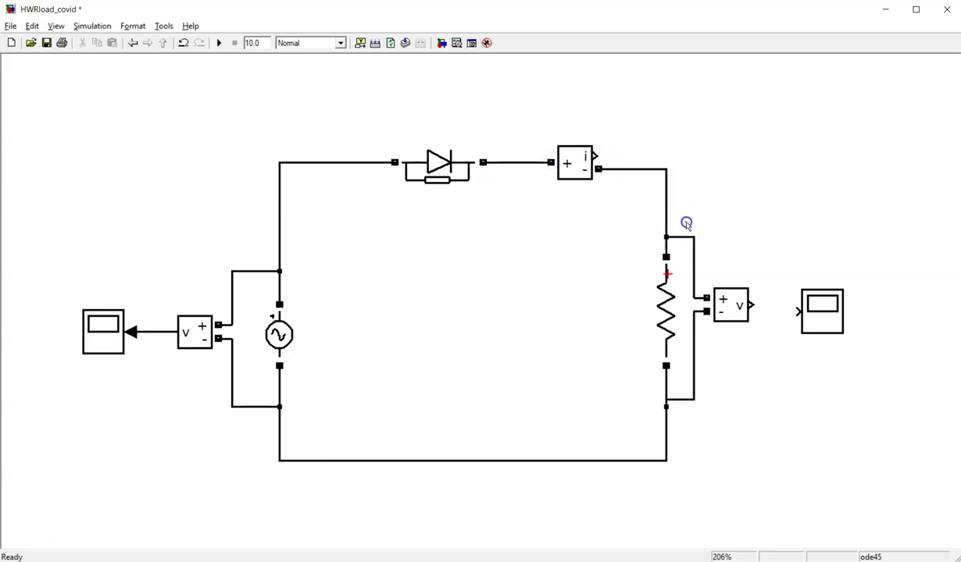
pyautogui.click(817, 318)
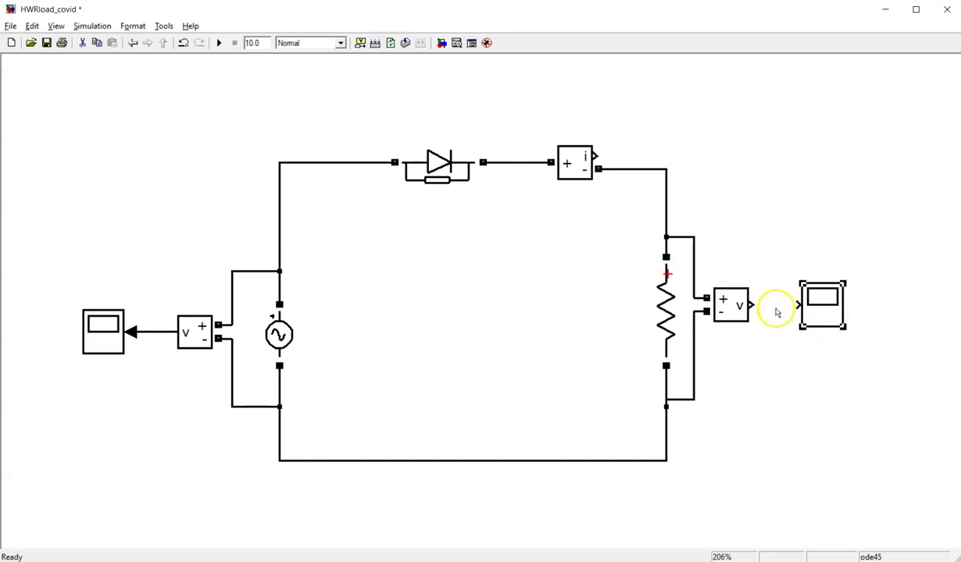
# Feed the resistor voltage reading into the right scope and copy that scope to the upper right.
pyautogui.moveTo(752, 305); pyautogui.dragTo(798, 306)
pyautogui.click(817, 308)
pyautogui.click(822, 304)
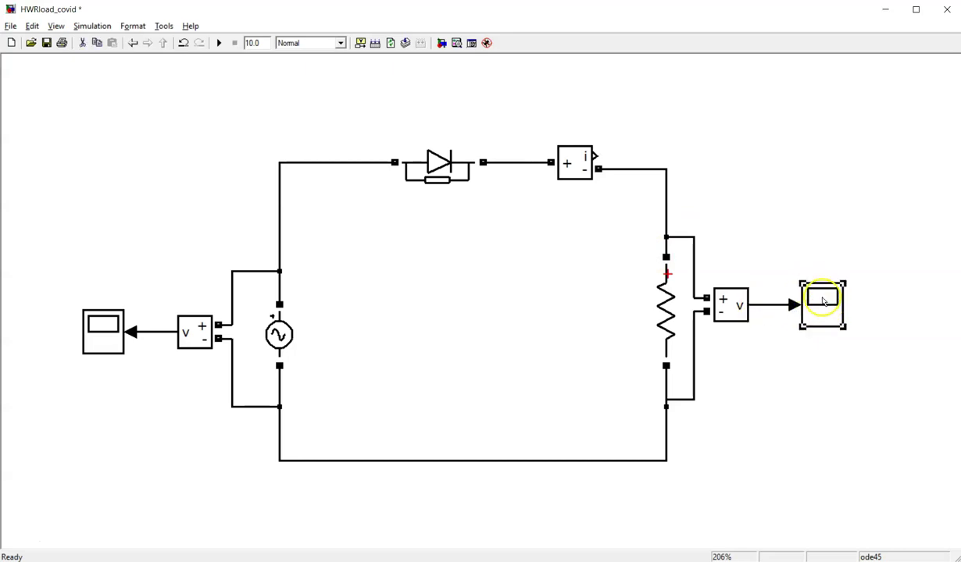
pyautogui.moveTo(828, 302); pyautogui.dragTo(819, 153)
# Wire the current meter output to the upper scope, save HWRload_covid, and view the AC source parameters without changing them.
pyautogui.click(862, 208)
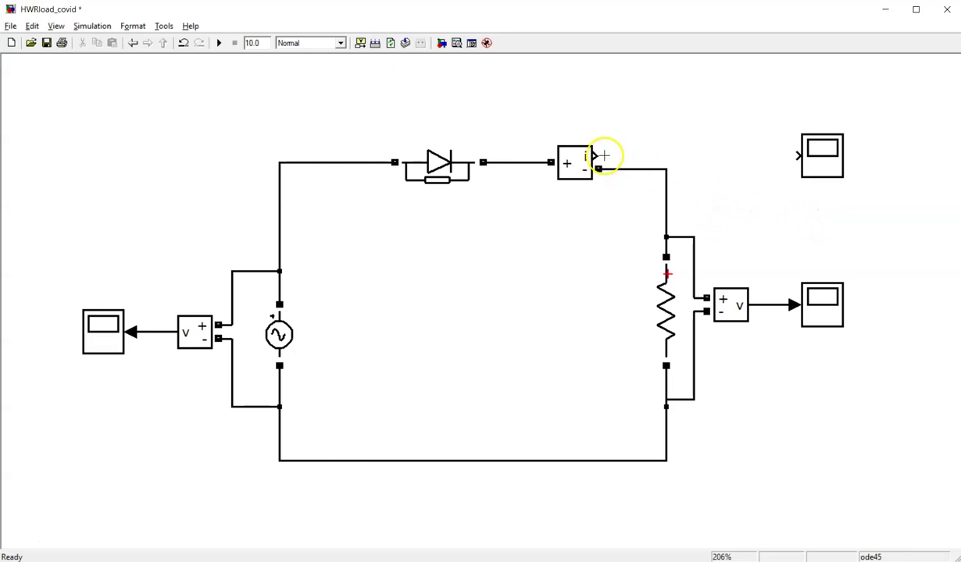
pyautogui.moveTo(597, 155); pyautogui.dragTo(795, 157)
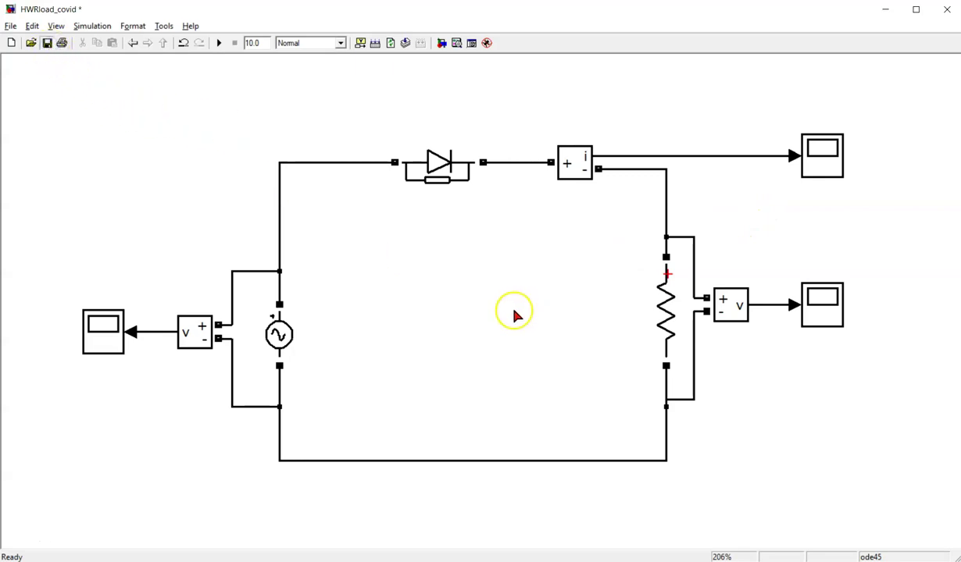
pyautogui.hotkey('ctrl', 's')
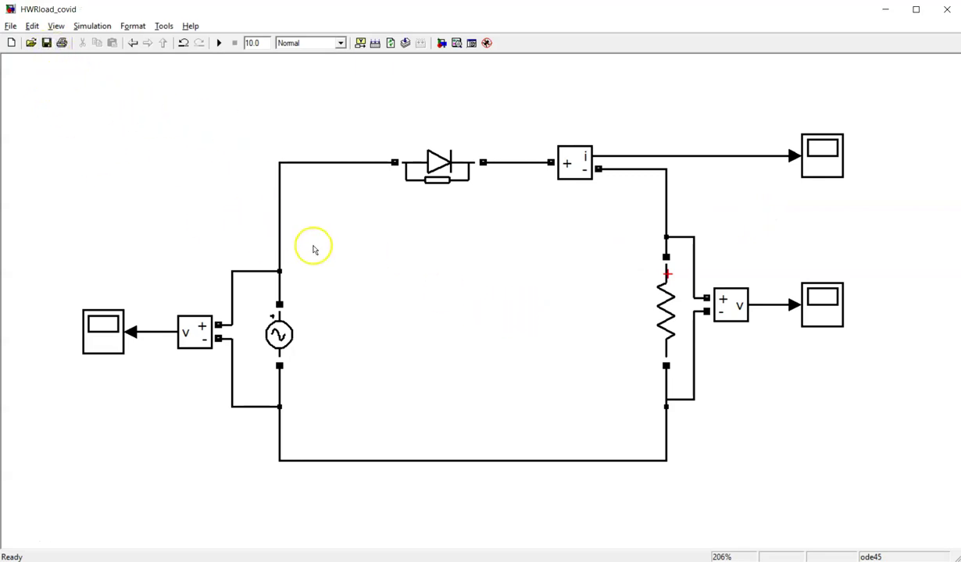
pyautogui.doubleClick(282, 340)
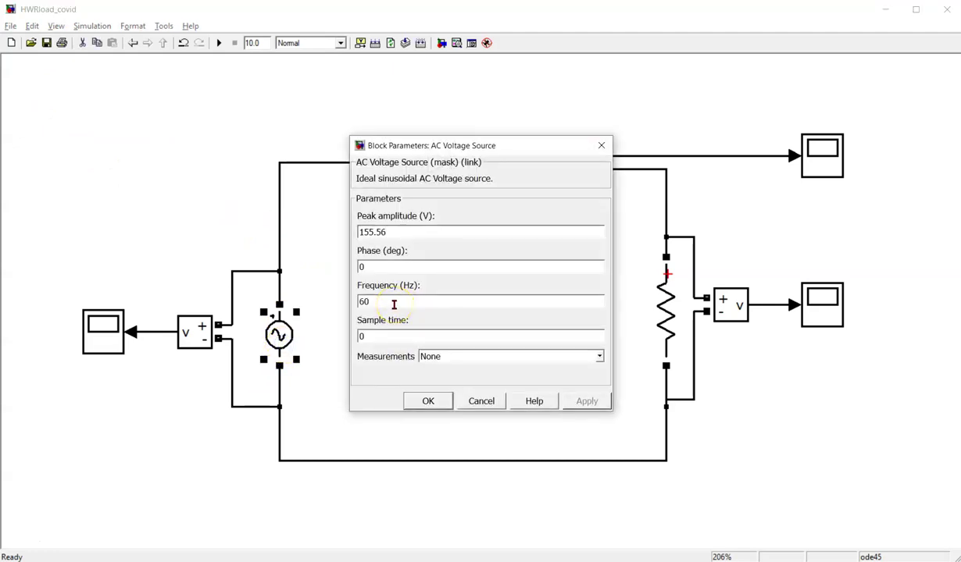
pyautogui.click(482, 401)
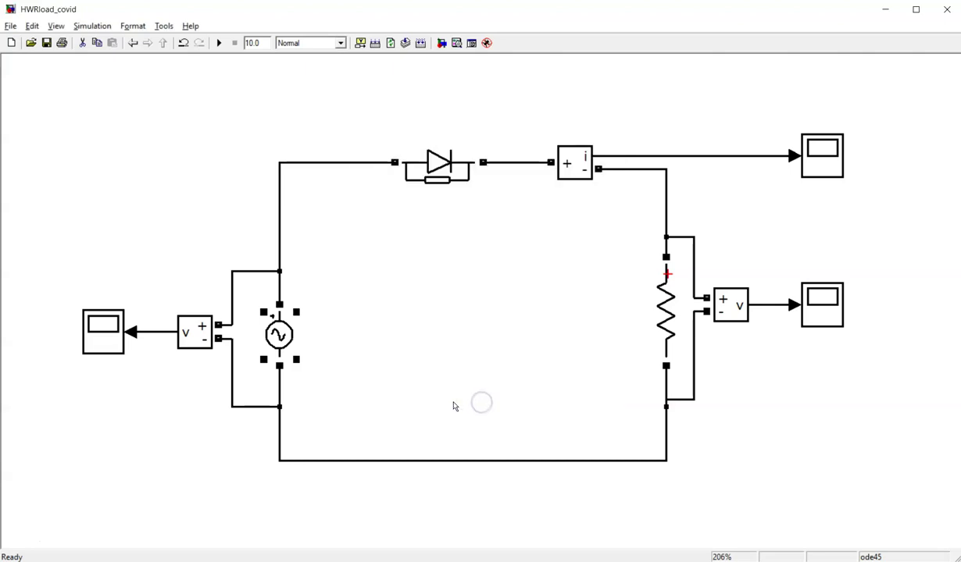
# Bring the Presentation1 slide forward and choose the red drawing pen.
pyautogui.moveTo(945, 264)
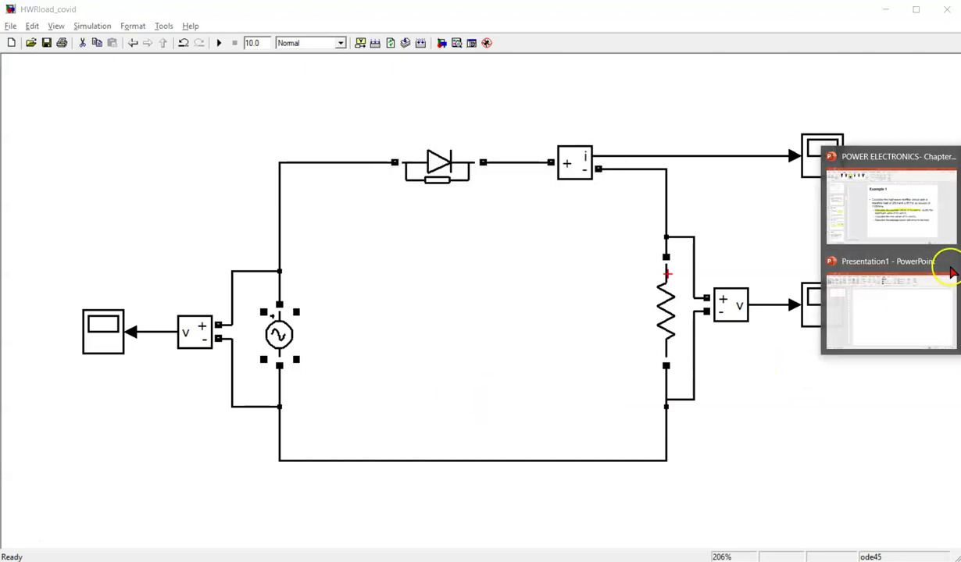
pyautogui.click(903, 317)
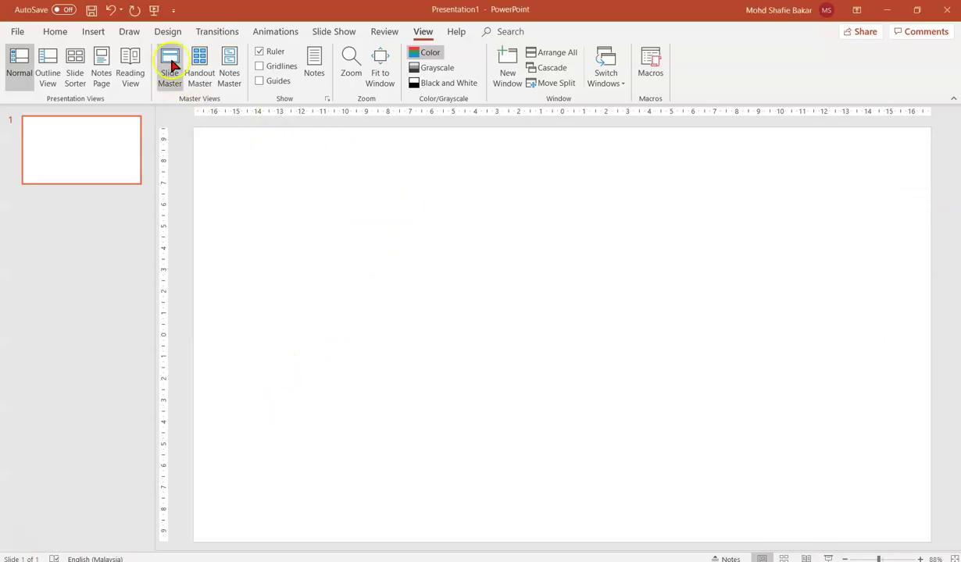
pyautogui.click(130, 32)
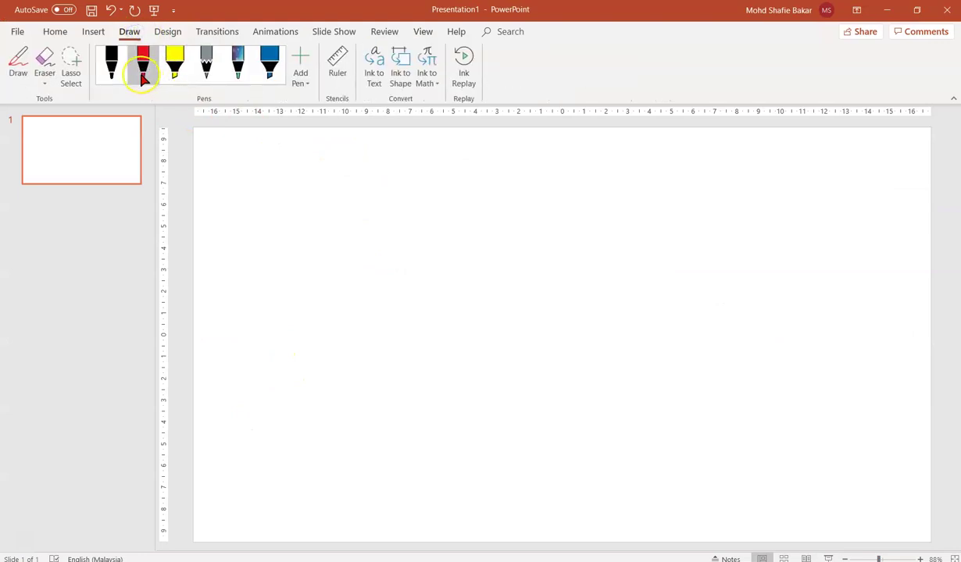
pyautogui.click(142, 67)
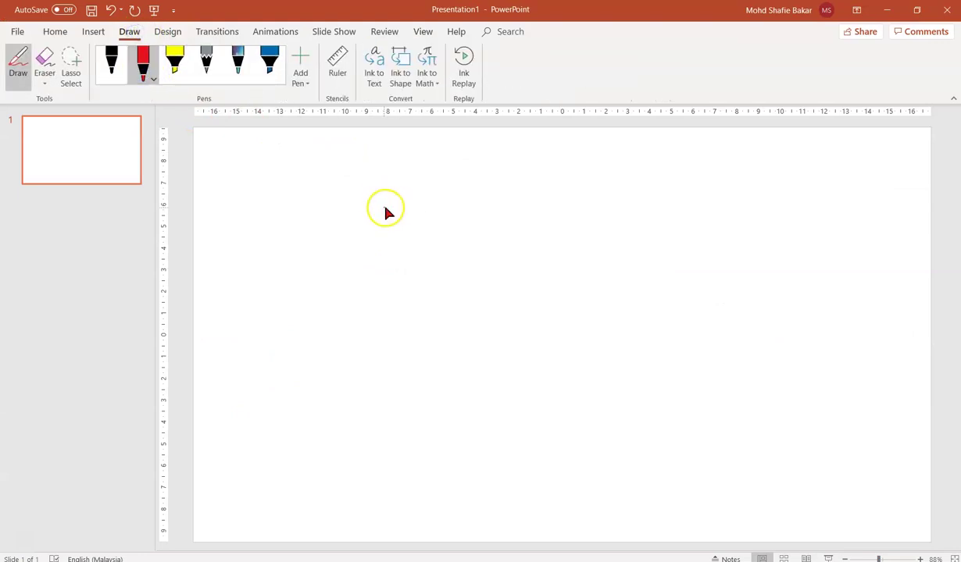
# Handwrite f = 1/T and T = 1/f = 1/60 on the slide.
pyautogui.moveTo(385, 210)
pyautogui.mouseDown()
pyautogui.moveTo(340, 250)
pyautogui.moveTo(360, 228)
pyautogui.moveTo(417, 224)
pyautogui.moveTo(412, 218)
pyautogui.mouseUp()
pyautogui.moveTo(465, 189); pyautogui.dragTo(465, 218)
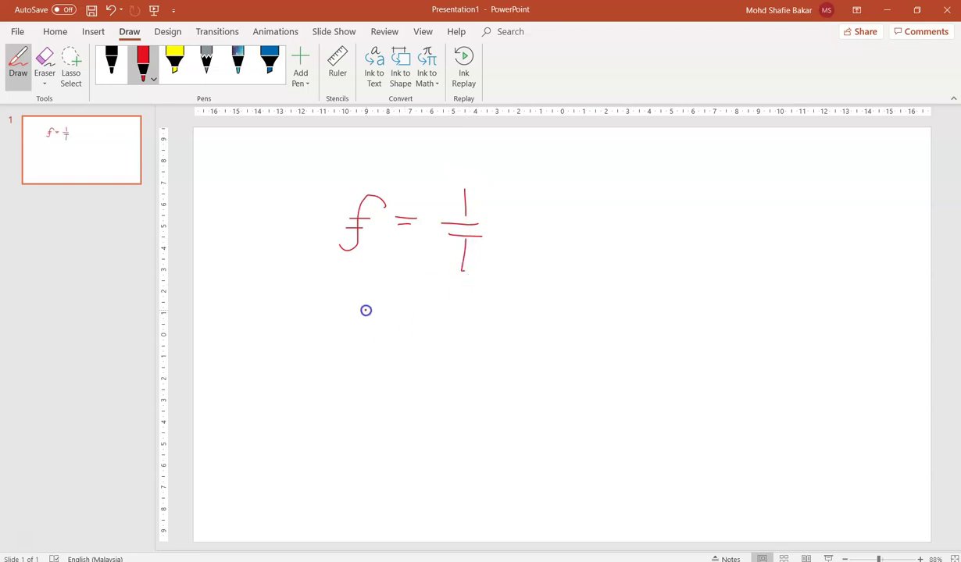
pyautogui.moveTo(377, 313); pyautogui.dragTo(375, 334)
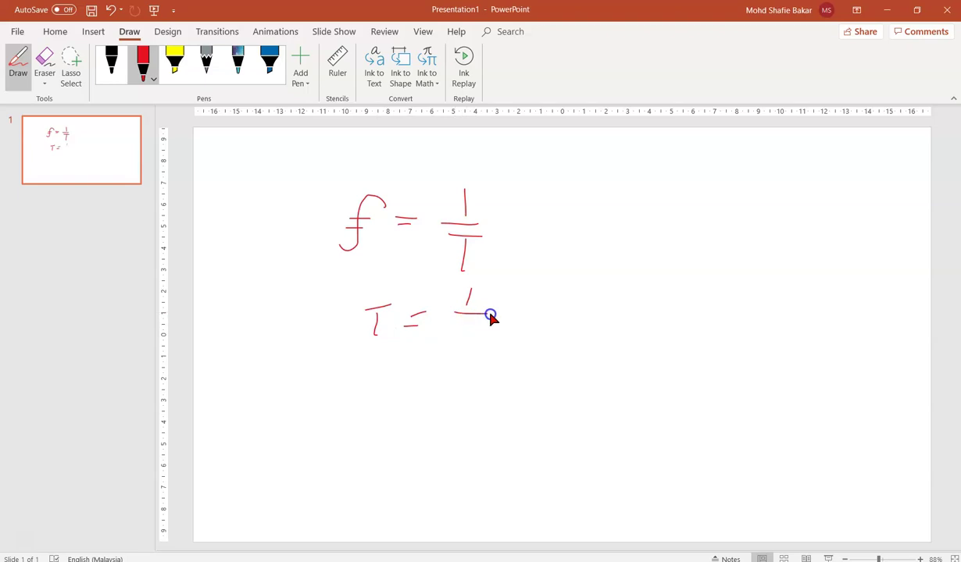
pyautogui.moveTo(474, 328); pyautogui.dragTo(448, 356)
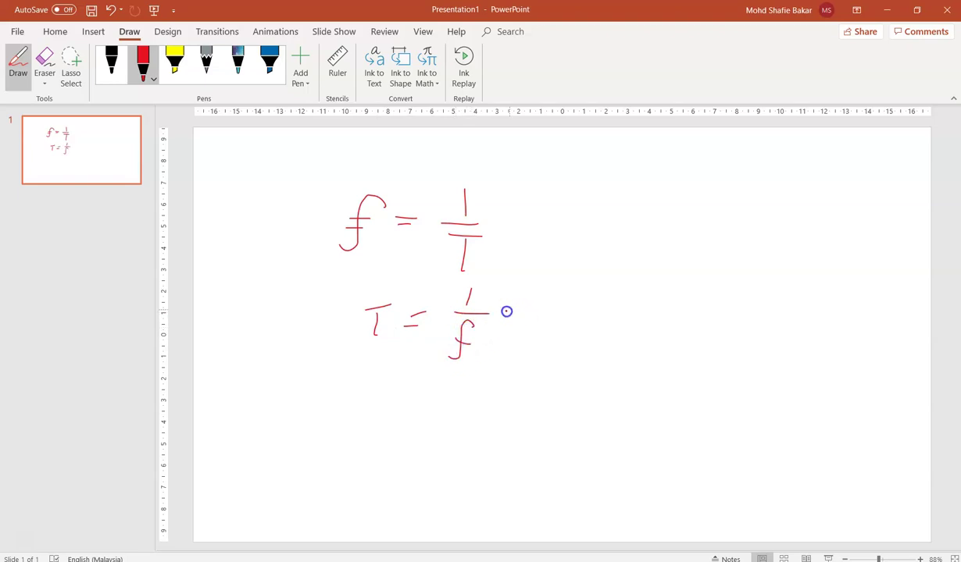
pyautogui.moveTo(506, 303); pyautogui.dragTo(520, 303)
pyautogui.moveTo(506, 311); pyautogui.dragTo(520, 310)
pyautogui.moveTo(582, 298)
pyautogui.mouseDown()
pyautogui.moveTo(588, 323)
pyautogui.moveTo(601, 323)
pyautogui.moveTo(568, 370)
pyautogui.moveTo(566, 356)
pyautogui.mouseUp()
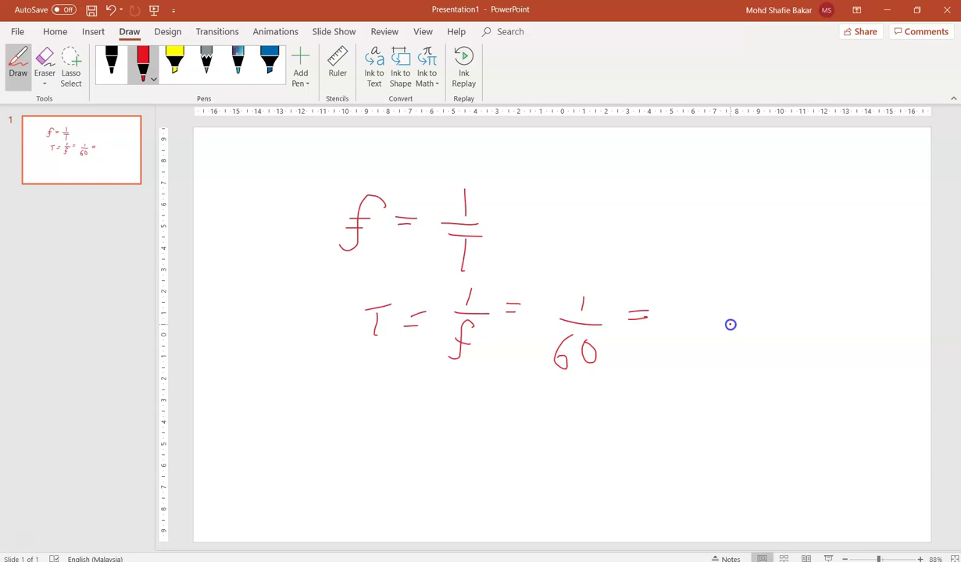
# Write the result 0.02, underline it twice, and exit inking.
pyautogui.moveTo(683, 307); pyautogui.dragTo(685, 309)
pyautogui.moveTo(716, 307)
pyautogui.mouseDown()
pyautogui.moveTo(752, 304)
pyautogui.moveTo(743, 327)
pyautogui.moveTo(769, 323)
pyautogui.mouseUp()
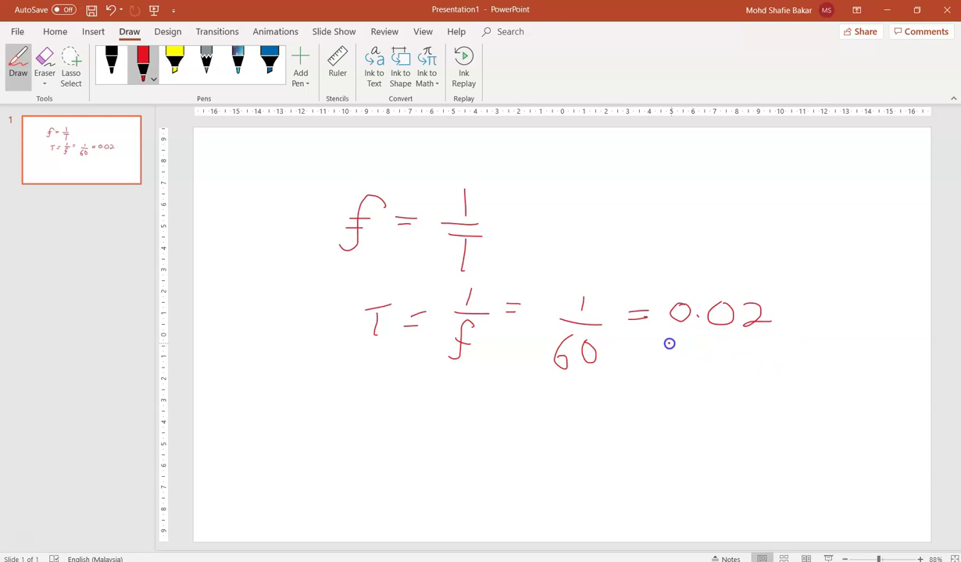
pyautogui.moveTo(668, 342); pyautogui.dragTo(786, 337)
pyautogui.moveTo(667, 348); pyautogui.dragTo(787, 342)
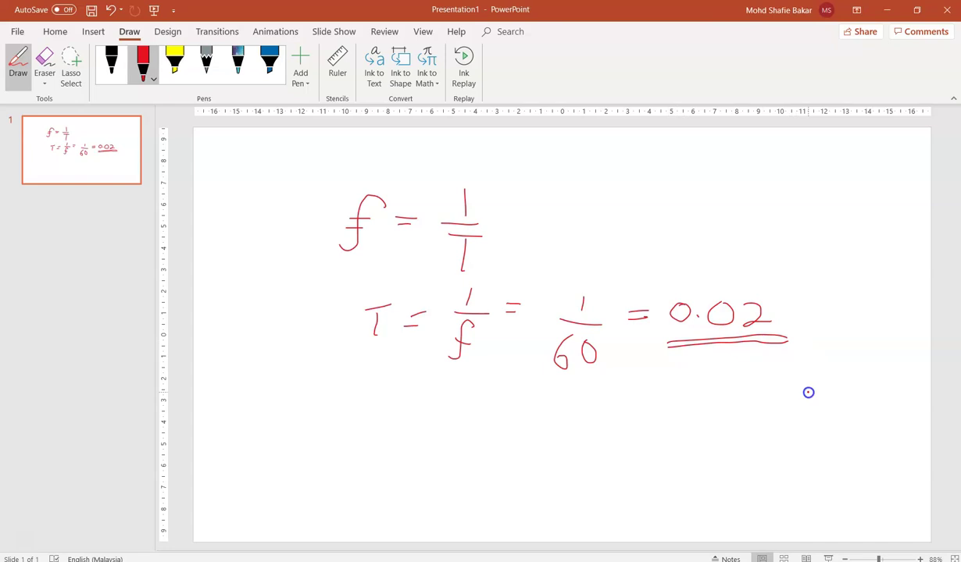
pyautogui.press('Escape')
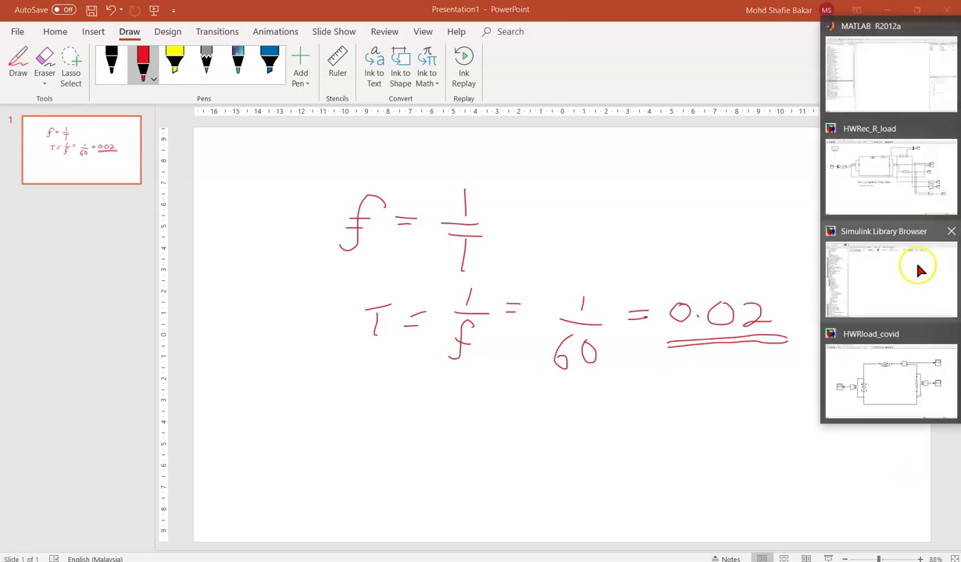
# Enter 0.06 as HWRload_covid's stop time, save, and drag the lower and upper scopes rightward.
pyautogui.click(906, 377)
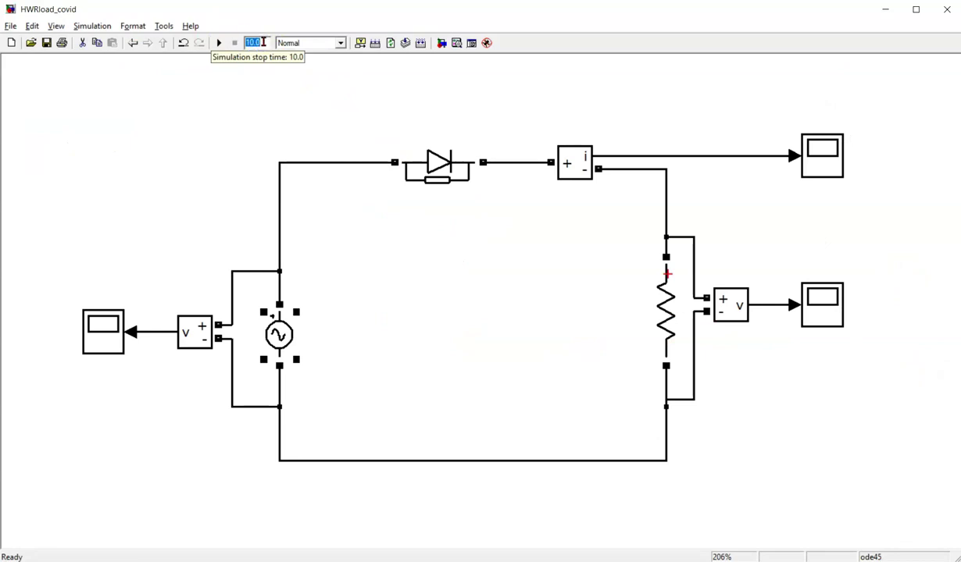
pyautogui.write('0')
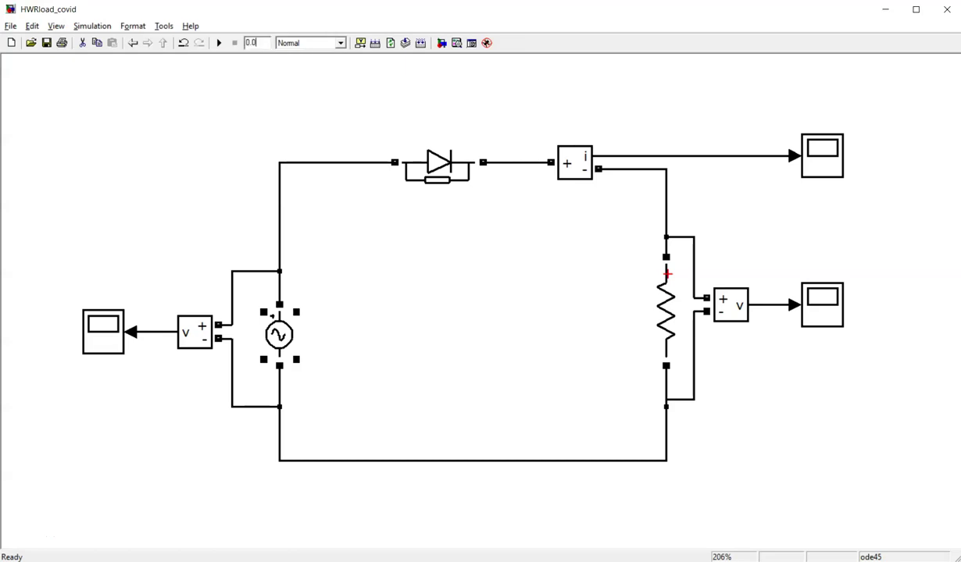
pyautogui.click(268, 81)
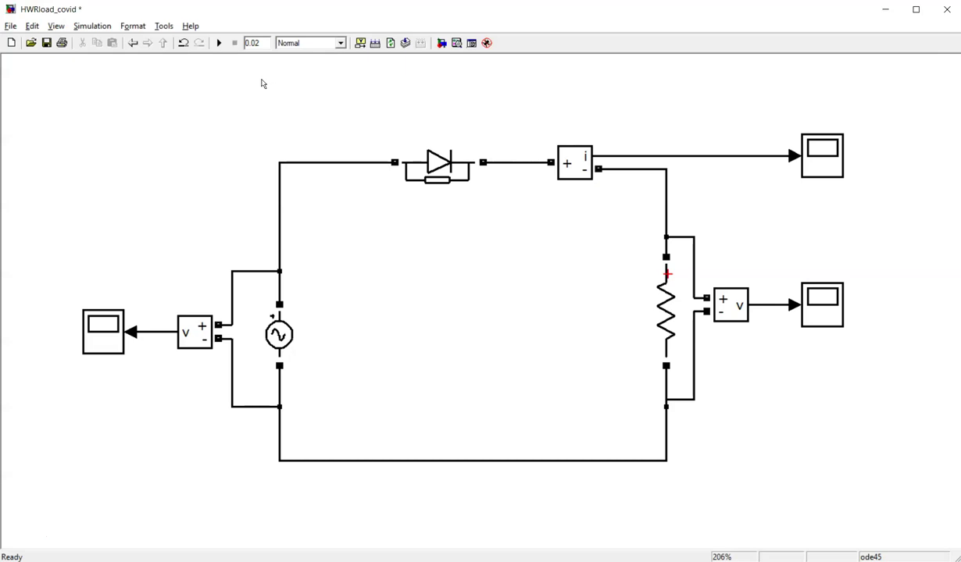
pyautogui.doubleClick(258, 43)
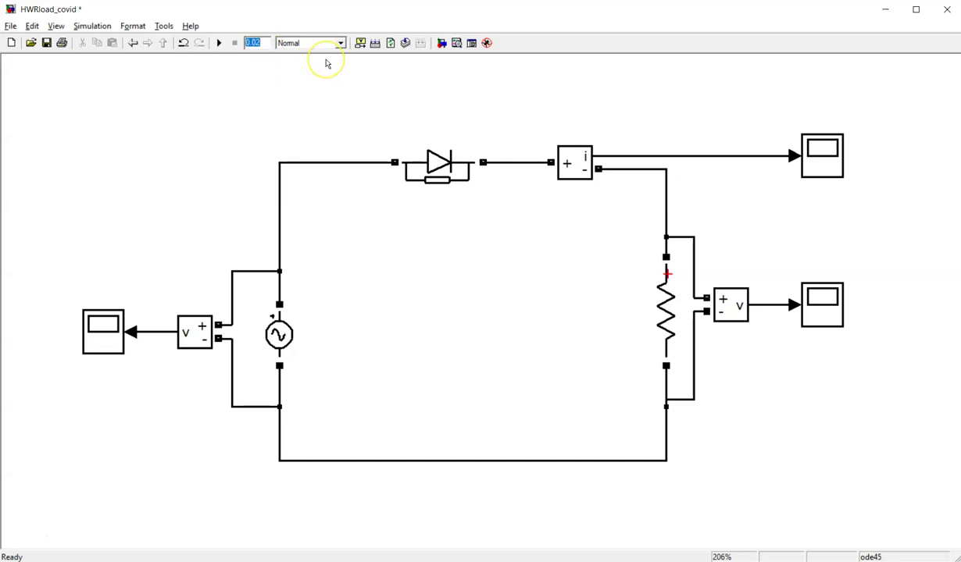
pyautogui.write('0')
pyautogui.click(269, 70)
pyautogui.click(44, 40)
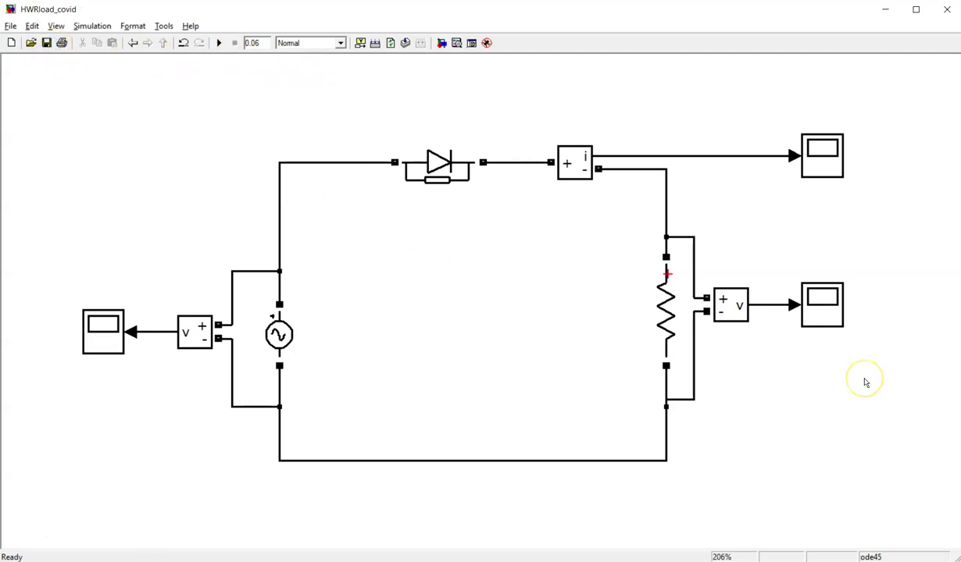
pyautogui.moveTo(831, 324); pyautogui.dragTo(865, 329)
pyautogui.moveTo(827, 173); pyautogui.dragTo(873, 174)
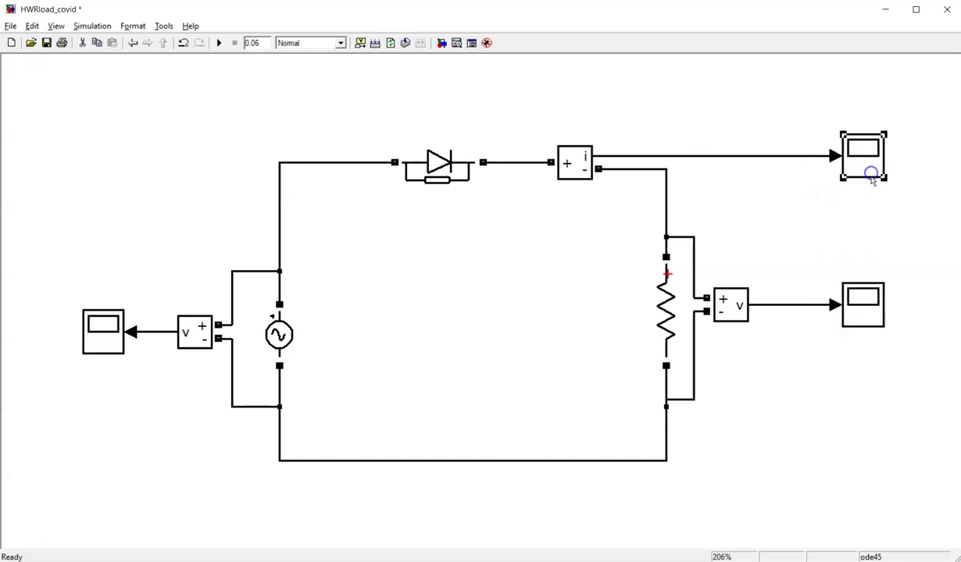
# Start the simulation, maximize the model window, and read then close the AC Voltage Source error.
pyautogui.click(216, 47)
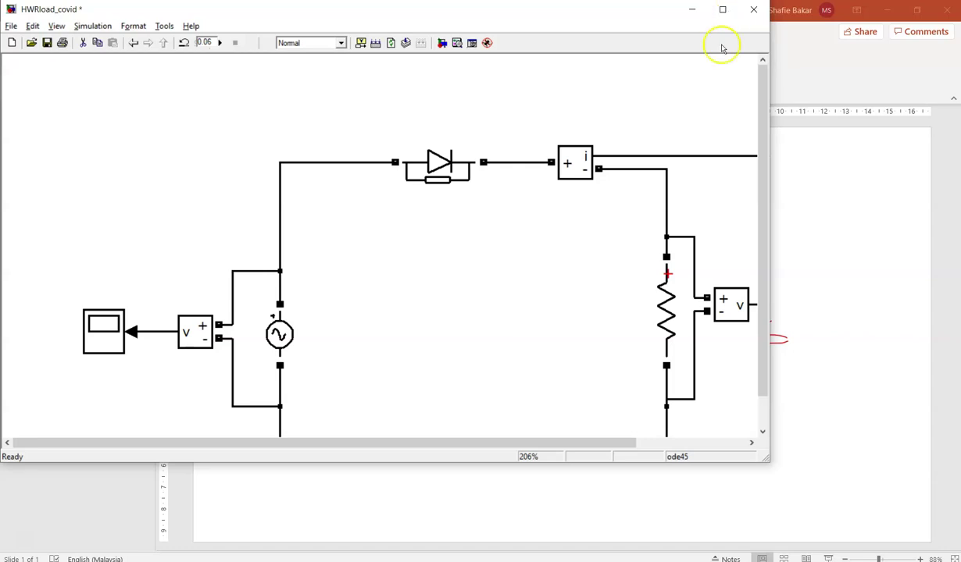
pyautogui.click(722, 11)
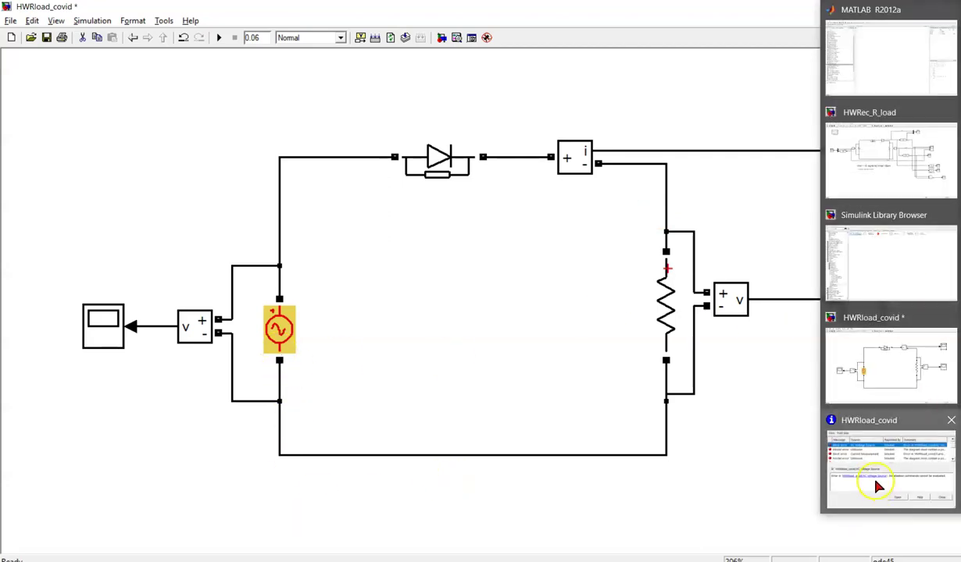
pyautogui.click(875, 479)
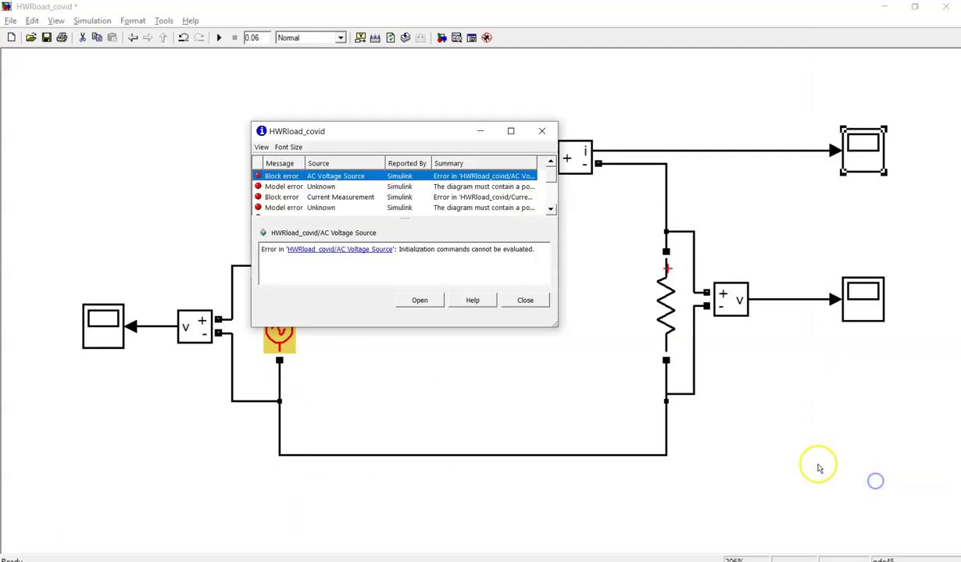
pyautogui.click(525, 301)
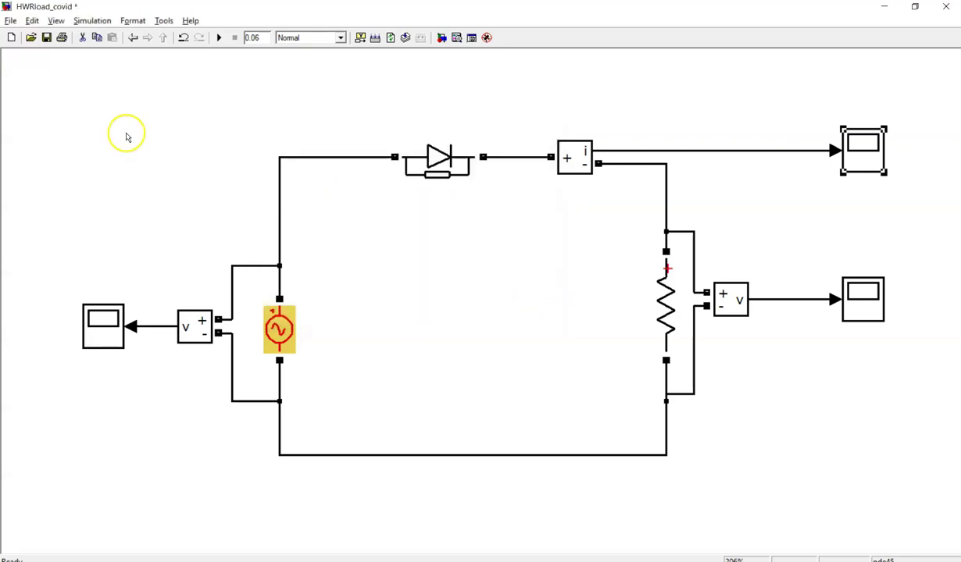
pyautogui.click(97, 111)
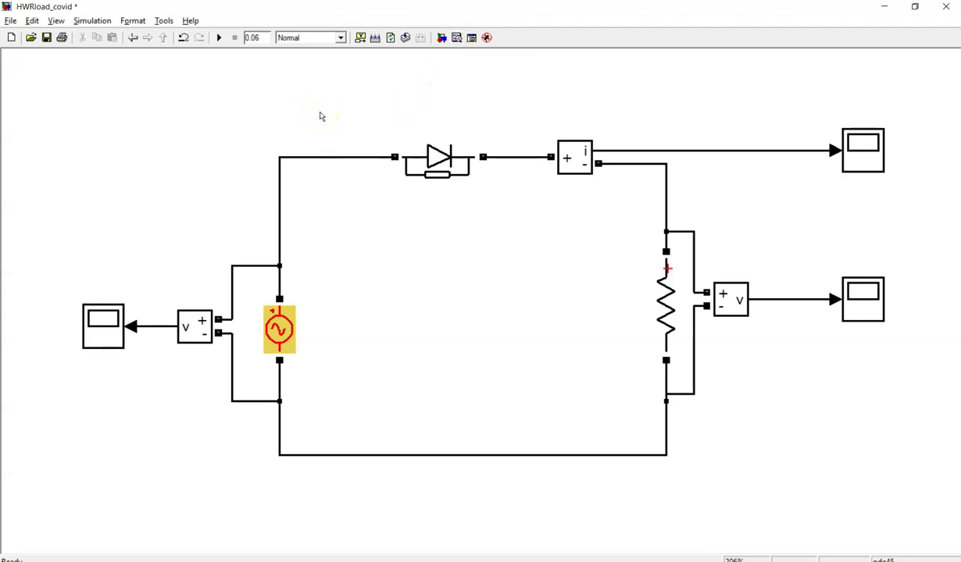
pyautogui.click(336, 110)
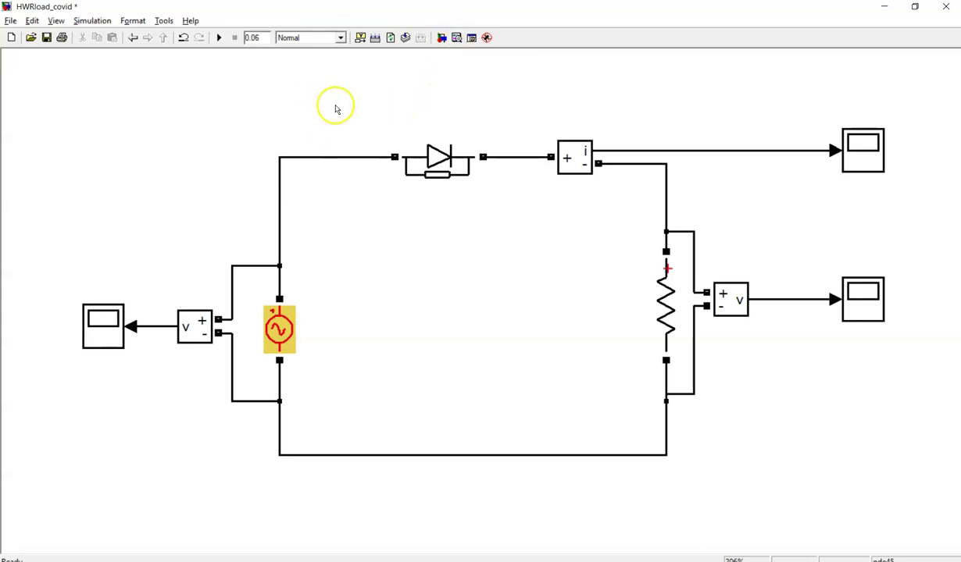
# Search the Library Browser for 'powergui' and add it to the HWRload_covid model.
pyautogui.click(441, 37)
pyautogui.doubleClick(97, 39)
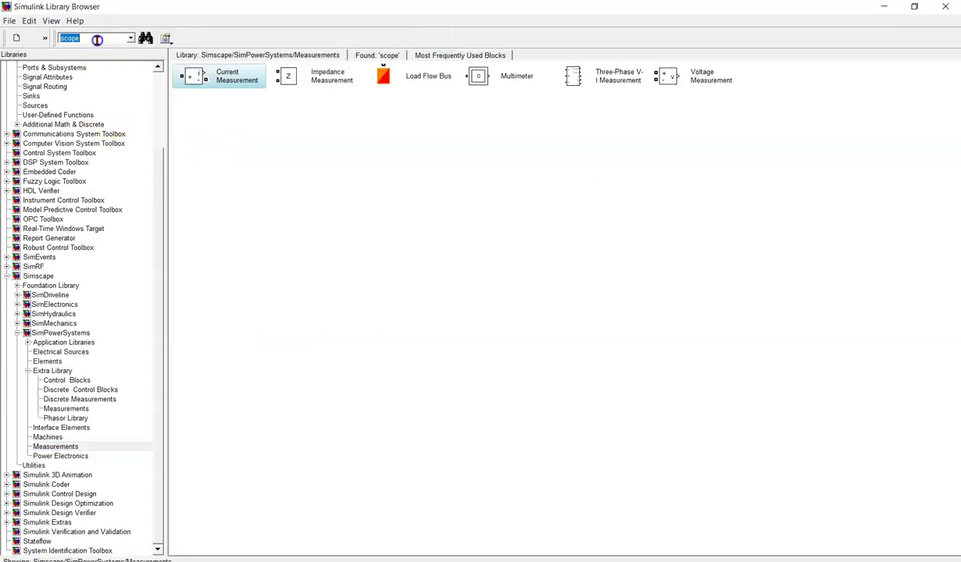
pyautogui.write('powergui')
pyautogui.press('Return')
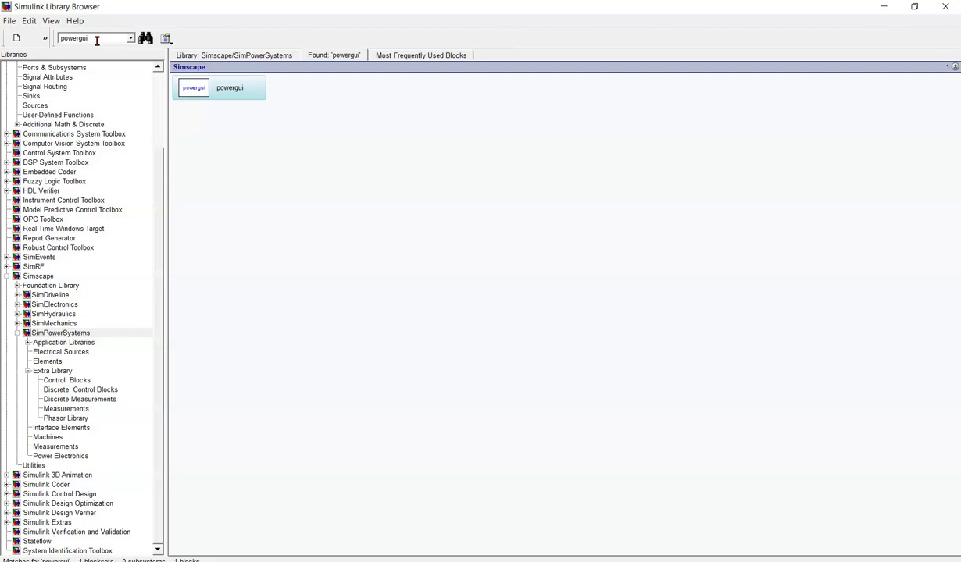
pyautogui.click(176, 72)
pyautogui.click(201, 95)
pyautogui.rightClick(200, 94)
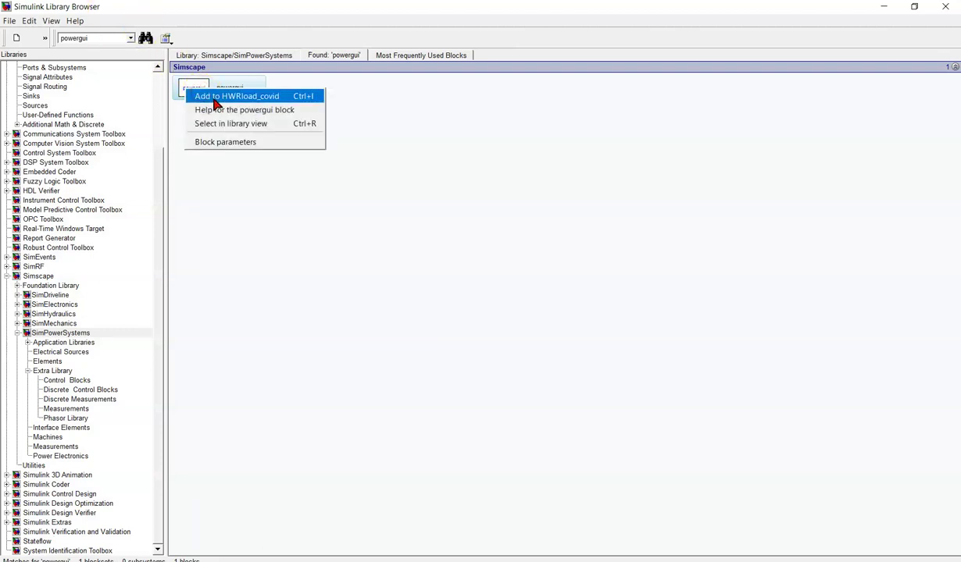
pyautogui.click(214, 97)
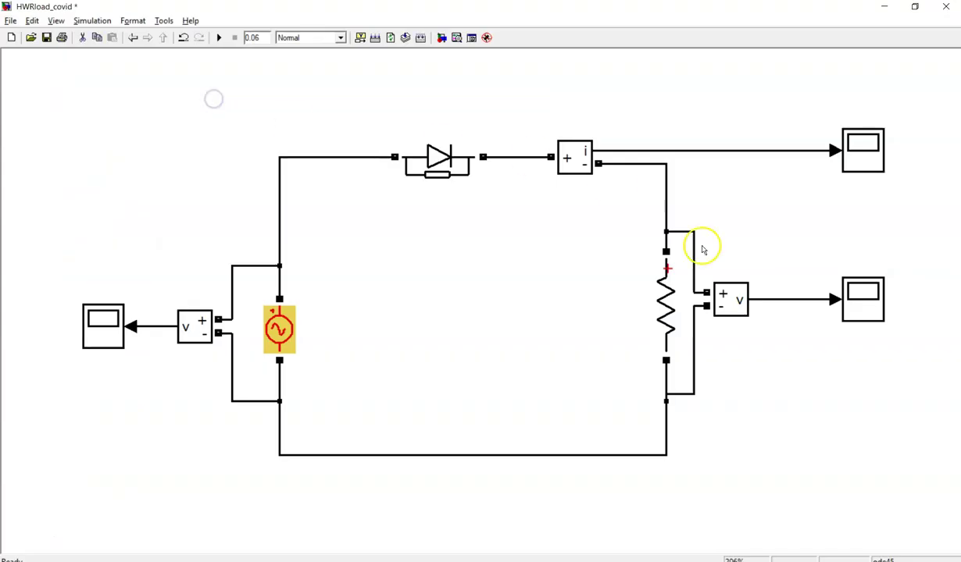
# Move the powergui block to the top-left corner, resize it, and save the model.
pyautogui.click(887, 9)
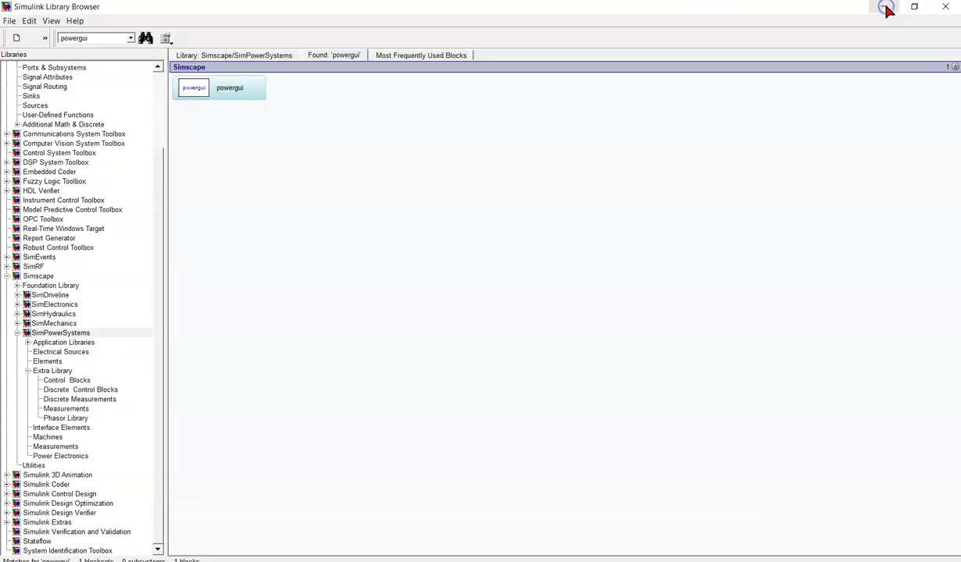
pyautogui.moveTo(959, 374)
pyautogui.click(880, 410)
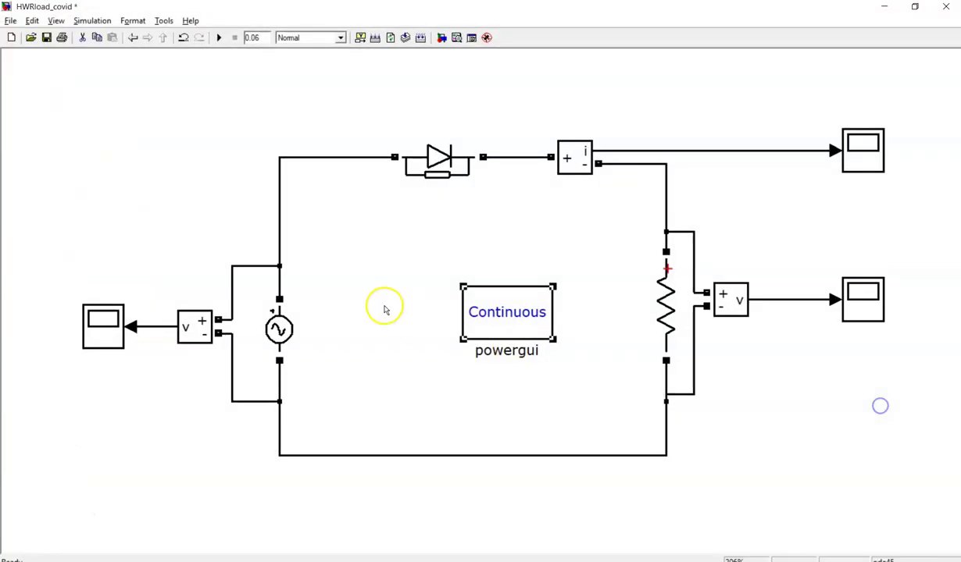
pyautogui.moveTo(521, 307); pyautogui.dragTo(85, 83)
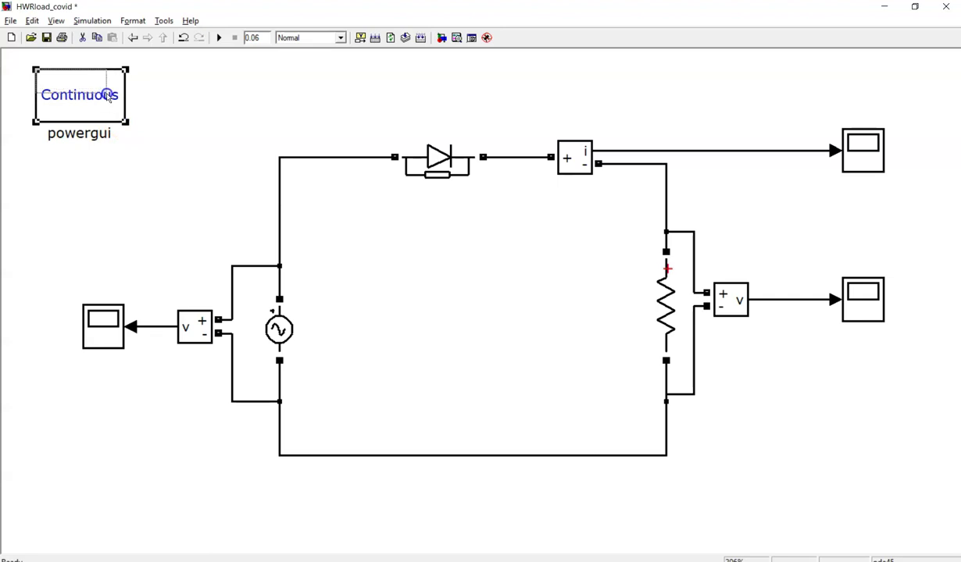
pyautogui.moveTo(127, 122); pyautogui.dragTo(133, 96)
pyautogui.click(155, 106)
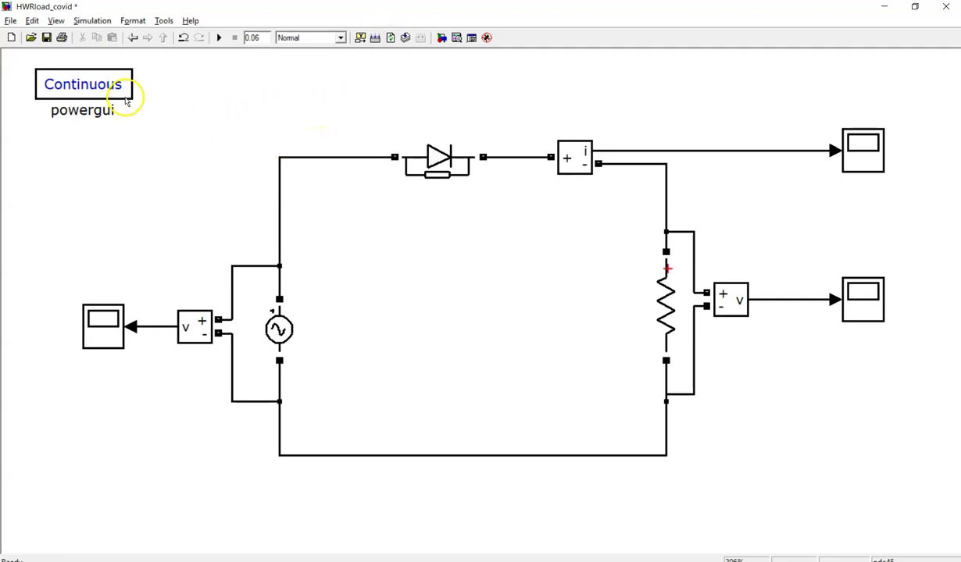
pyautogui.click(190, 101)
pyautogui.click(46, 37)
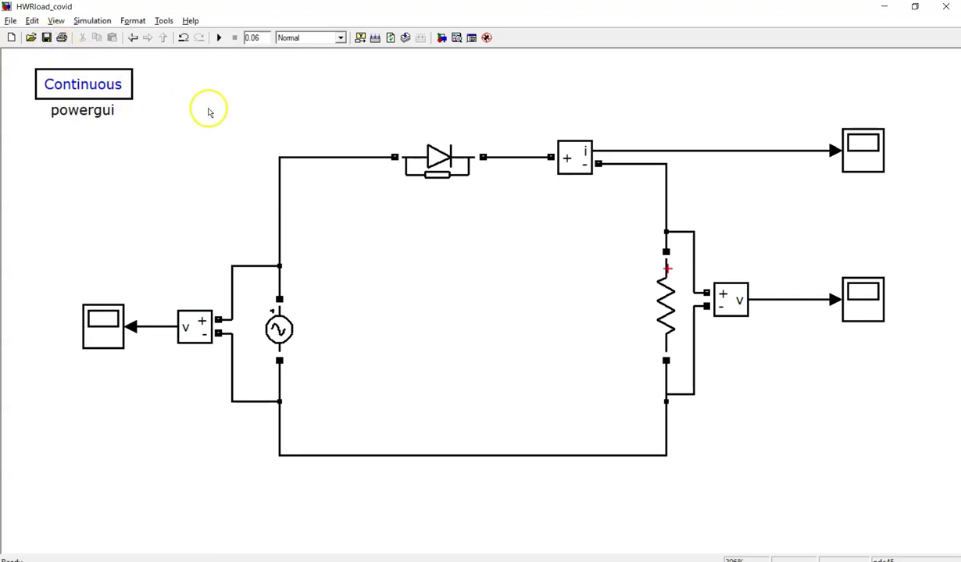
# Run the simulation again and open the left source-voltage Scope maximized.
pyautogui.click(219, 39)
pyautogui.click(960, 385)
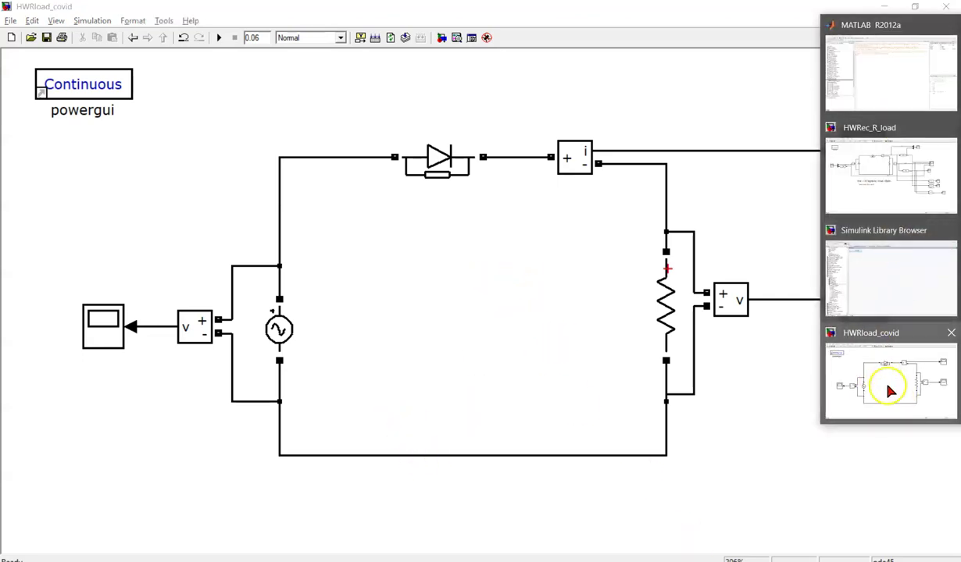
pyautogui.click(888, 401)
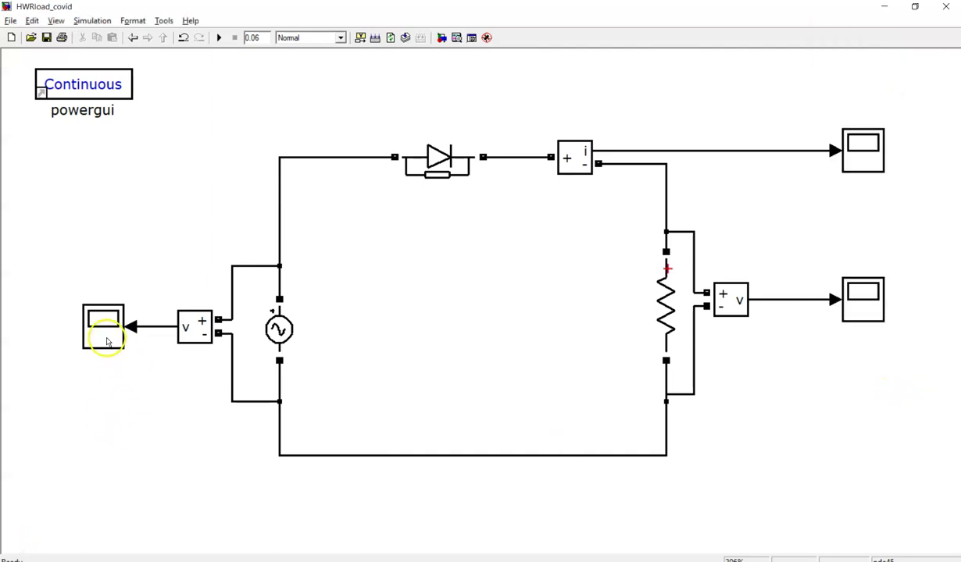
pyautogui.doubleClick(107, 341)
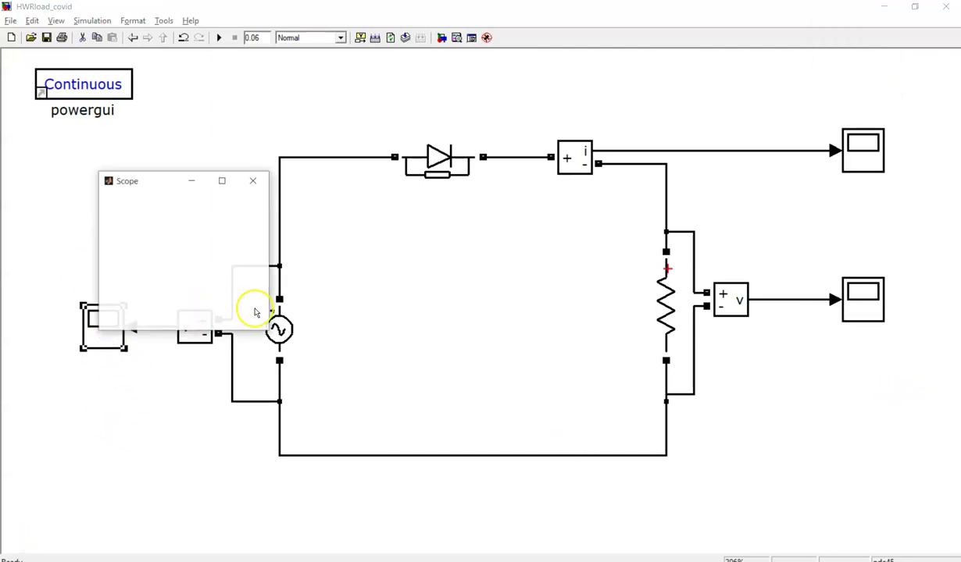
pyautogui.click(222, 180)
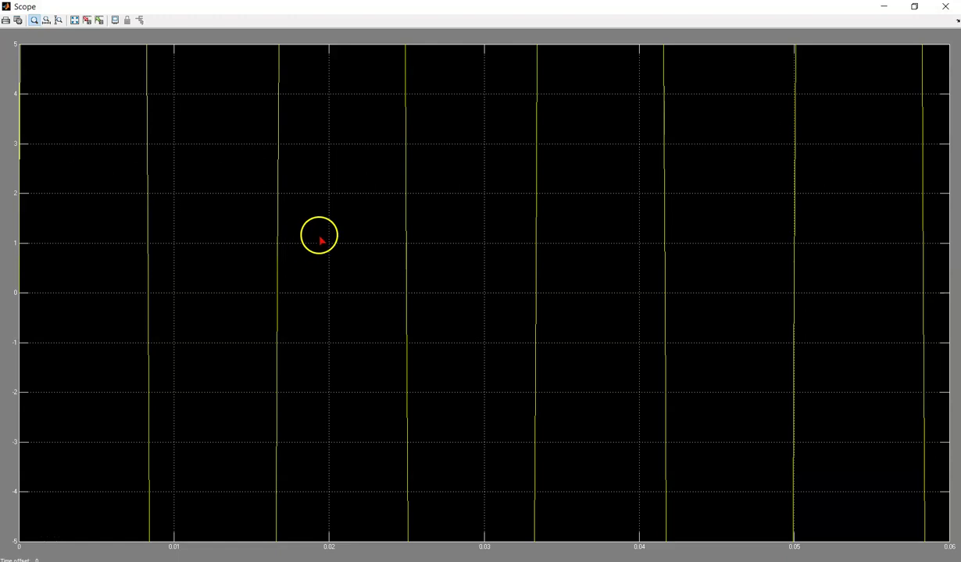
# Autoscale the source-voltage scope to show the full ±155 V sine, then put it away.
pyautogui.click(74, 22)
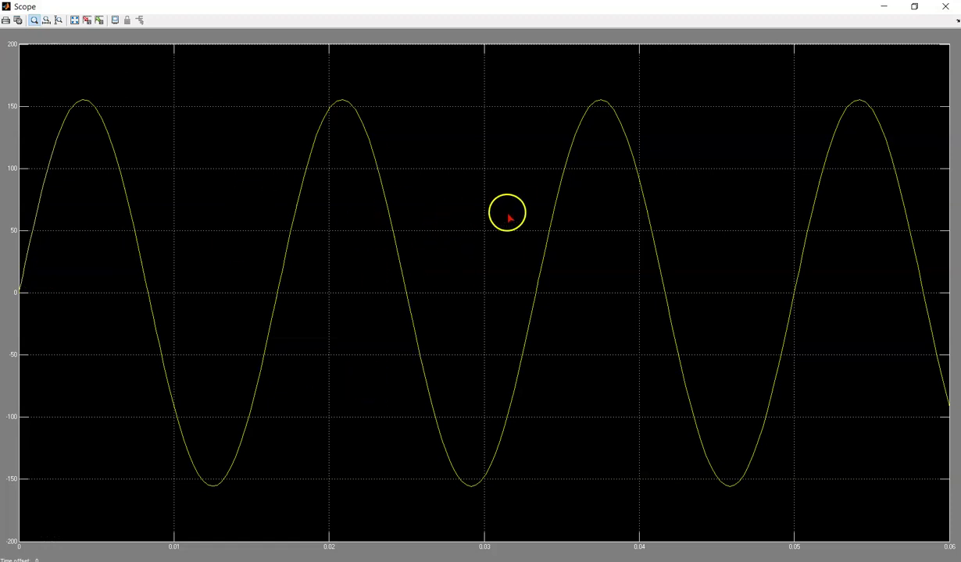
pyautogui.click(885, 7)
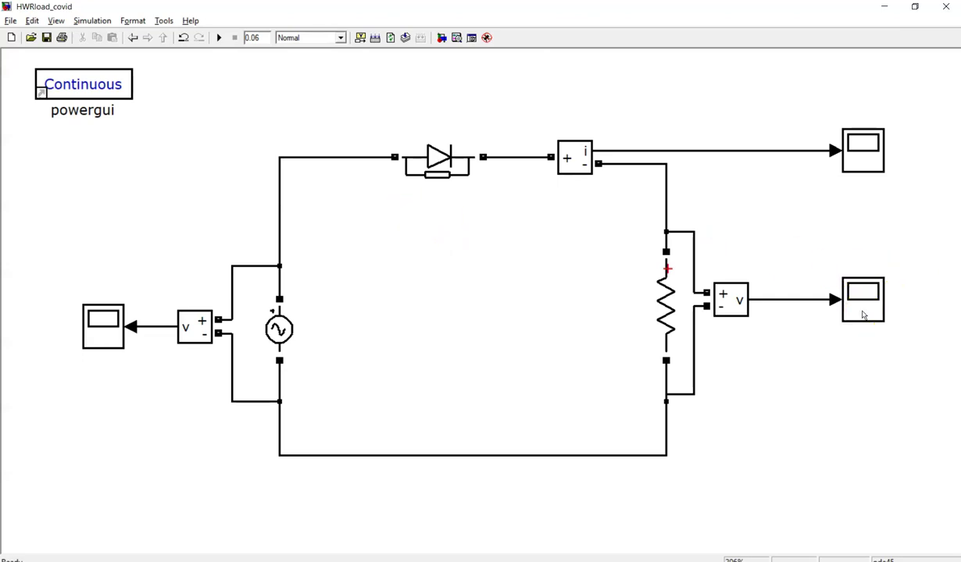
# Open, autoscale and maximize the load-voltage scope to see pulses peaking near 155 V, then close it.
pyautogui.doubleClick(862, 312)
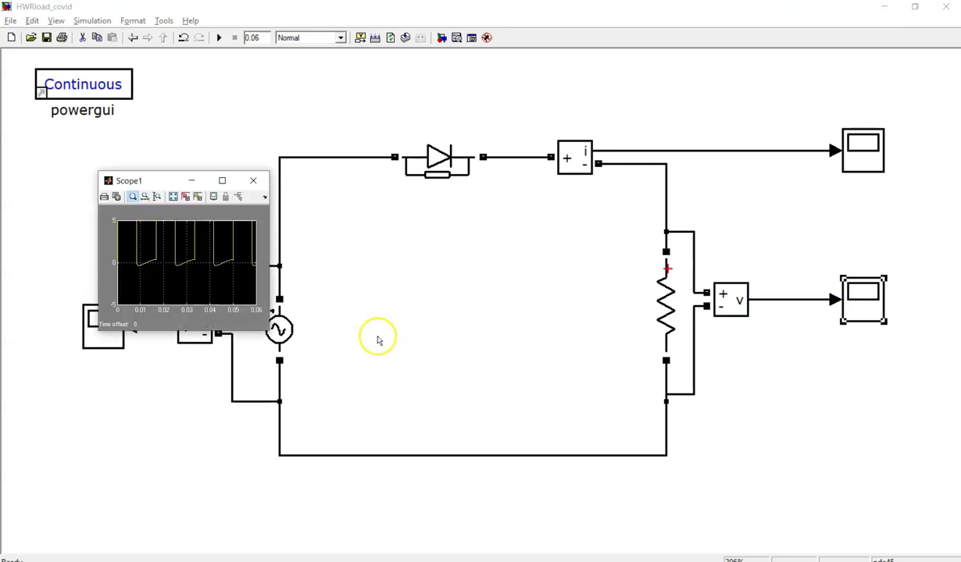
pyautogui.click(173, 197)
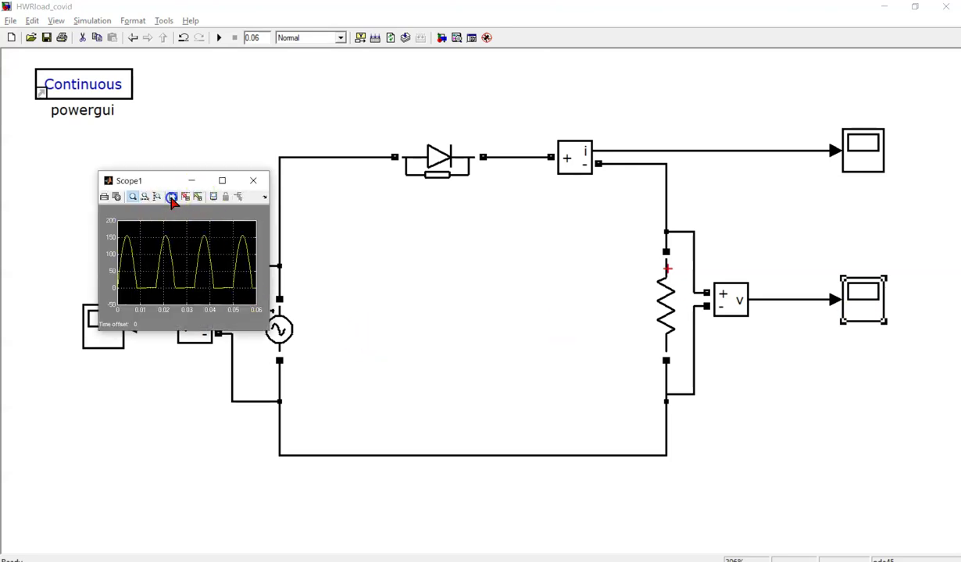
pyautogui.click(222, 181)
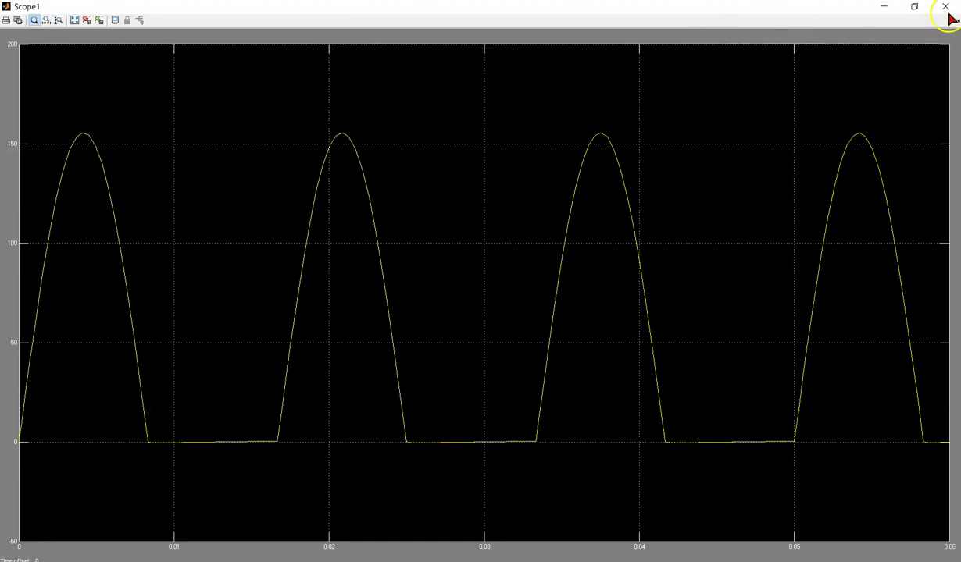
pyautogui.click(945, 8)
pyautogui.click(798, 372)
# Open the source-voltage scope and zoom into the first peak, reading about 155.5 V.
pyautogui.doubleClick(113, 345)
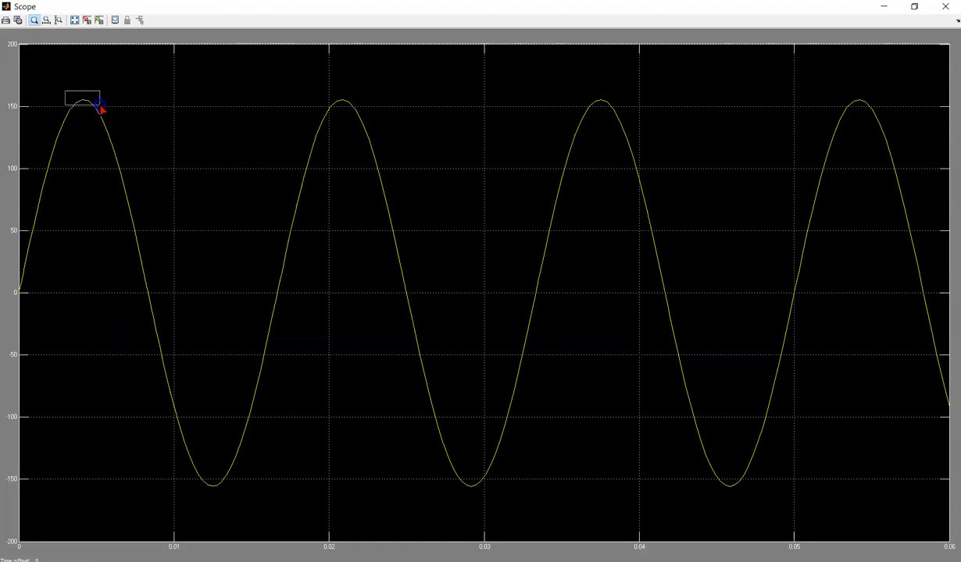
pyautogui.moveTo(108, 115); pyautogui.dragTo(109, 118)
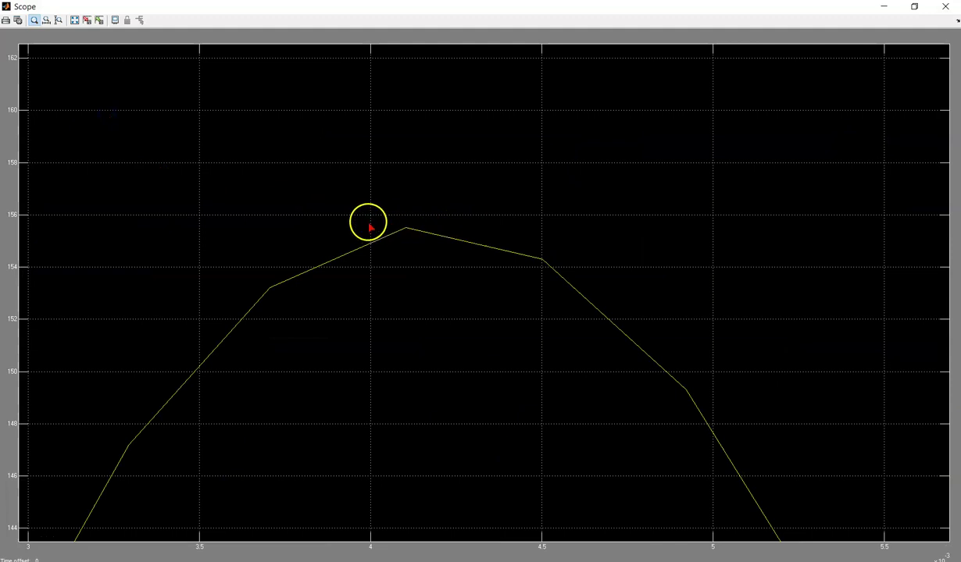
pyautogui.moveTo(445, 233); pyautogui.dragTo(466, 247)
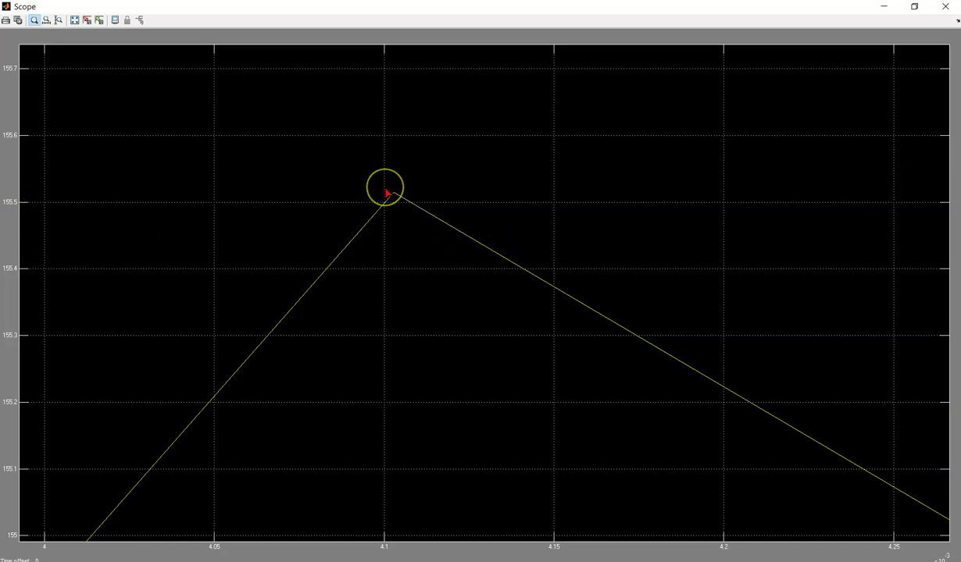
pyautogui.click(948, 9)
# Confirm the AC Voltage Source peak amplitude is 155.56 V and close its dialog.
pyautogui.doubleClick(278, 328)
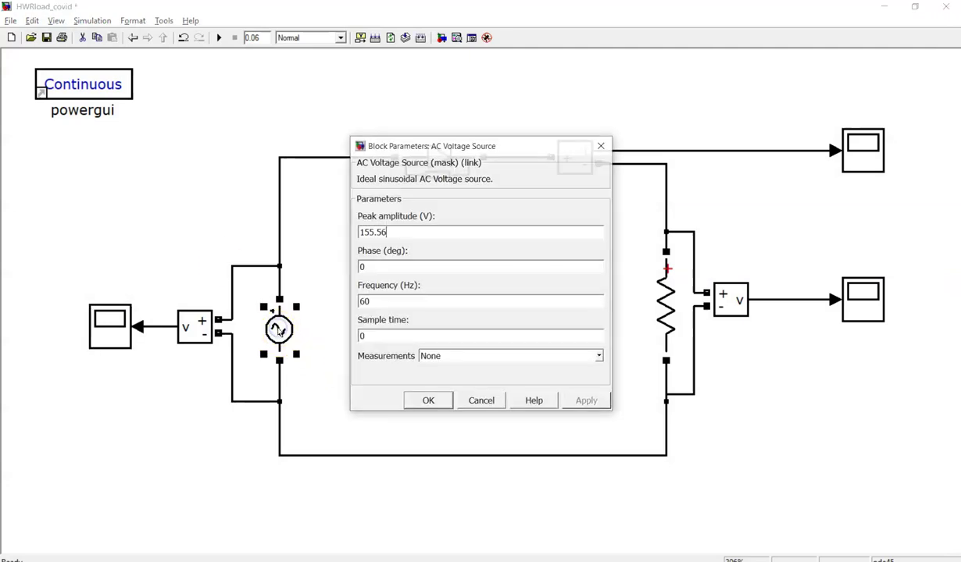
pyautogui.click(450, 401)
pyautogui.click(819, 416)
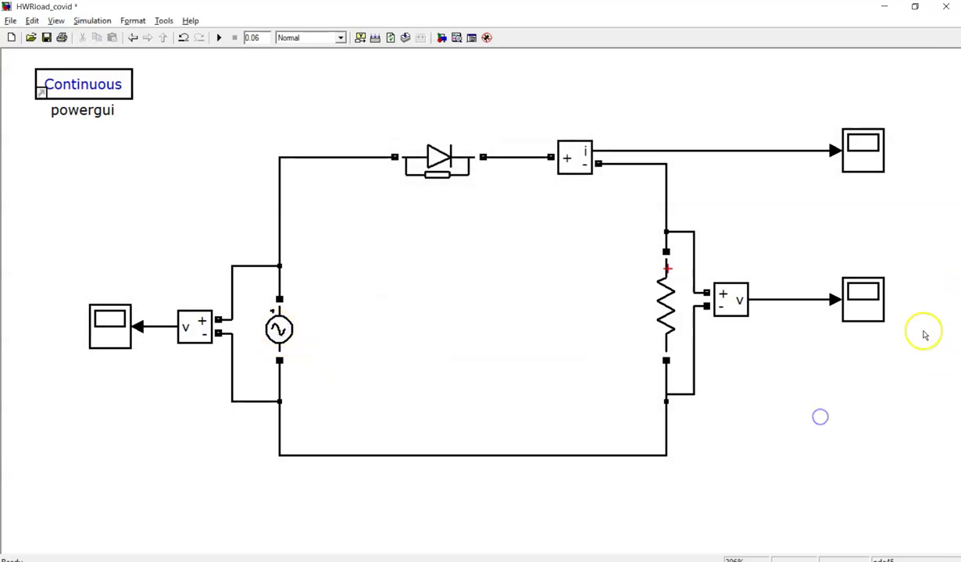
# Zoom into Scope1's first load-voltage peak to confirm about 155.5, then return to the Example 1 slide.
pyautogui.doubleClick(869, 316)
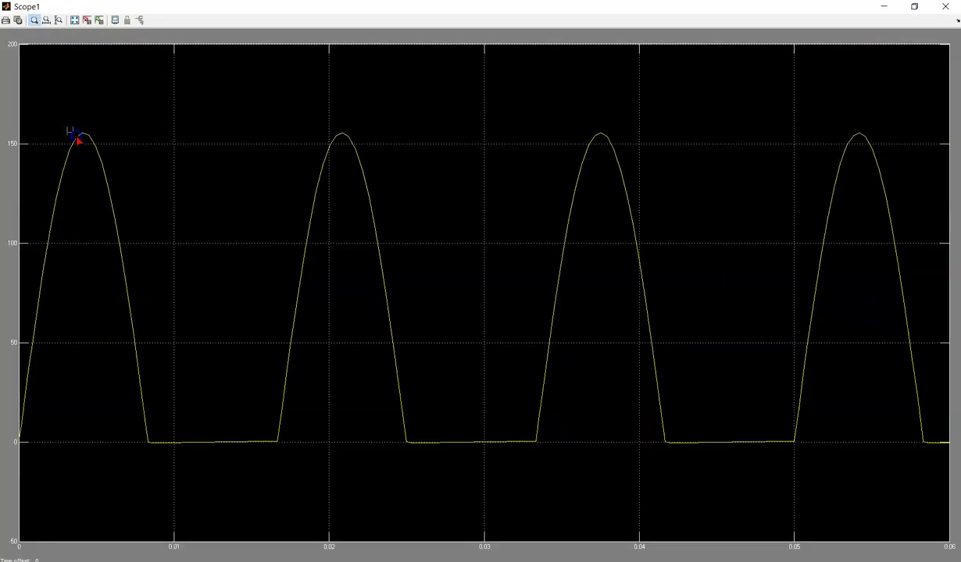
pyautogui.moveTo(93, 143); pyautogui.dragTo(94, 145)
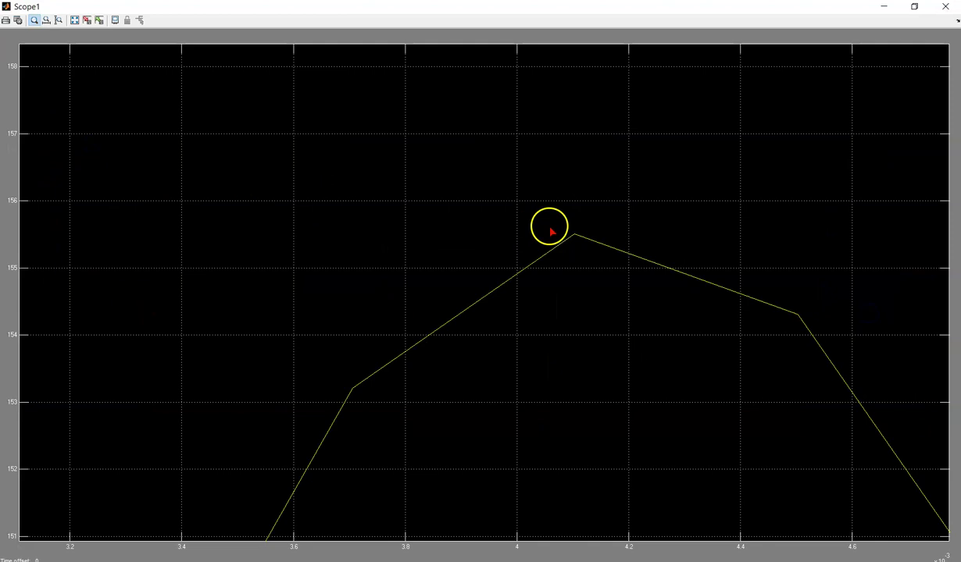
pyautogui.moveTo(593, 250); pyautogui.dragTo(593, 248)
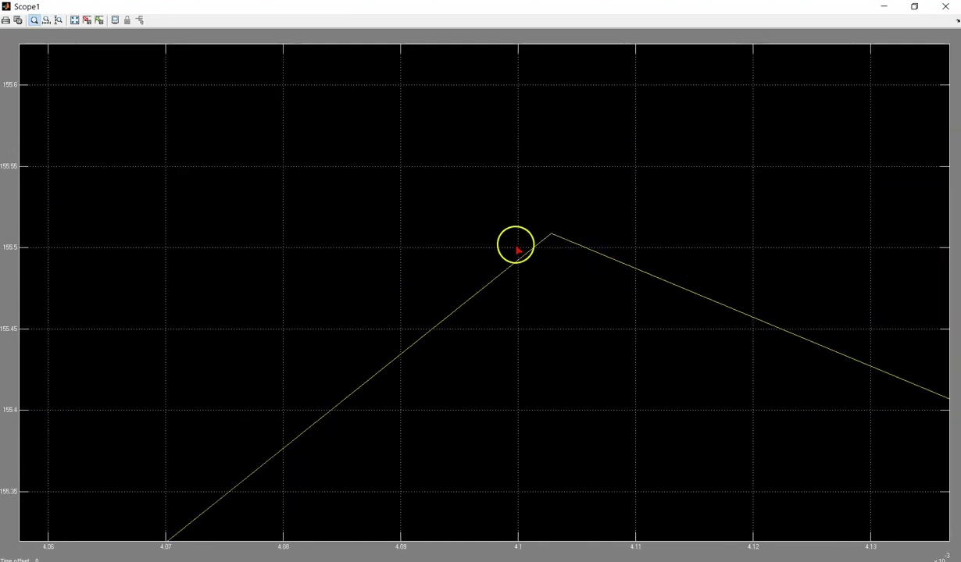
pyautogui.click(915, 7)
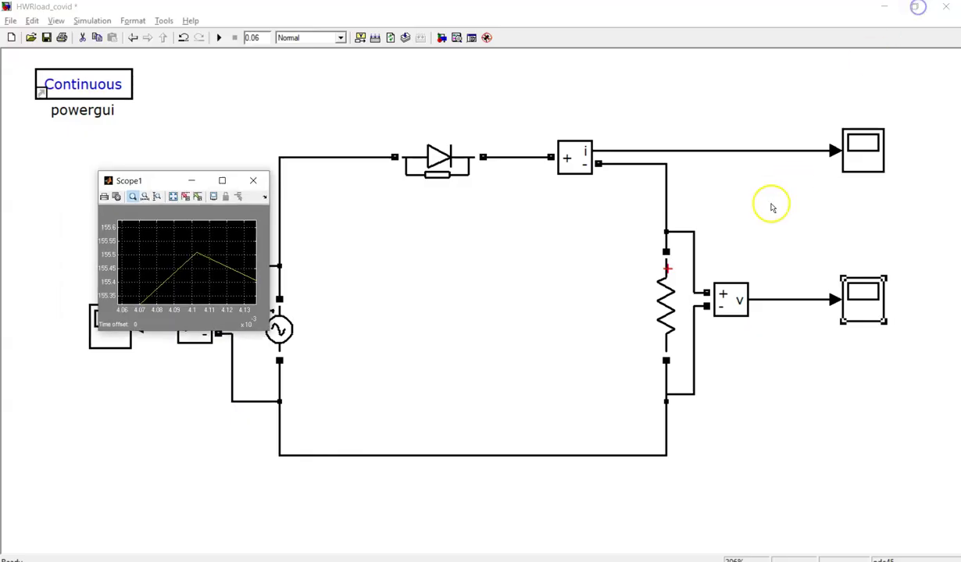
pyautogui.click(255, 183)
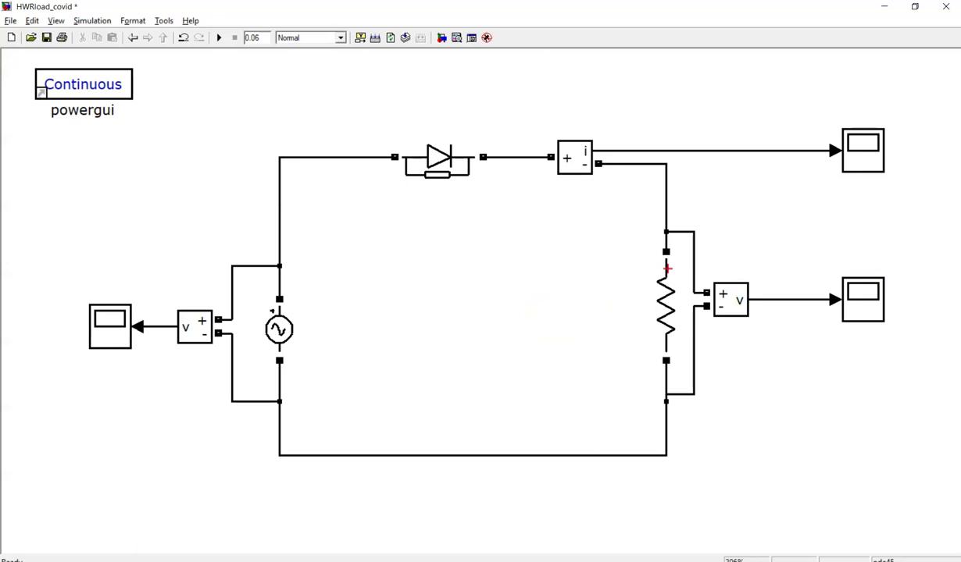
pyautogui.click(932, 232)
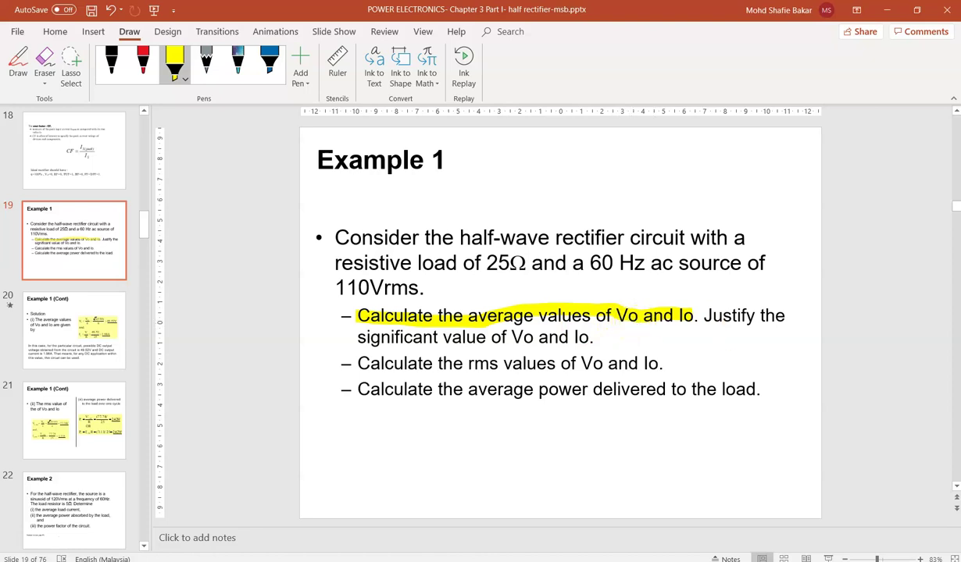
# Review the Example 1 task on average Vo and Io, then switch back to HWRload_covid.
pyautogui.click(926, 230)
pyautogui.moveTo(953, 258)
pyautogui.click(937, 383)
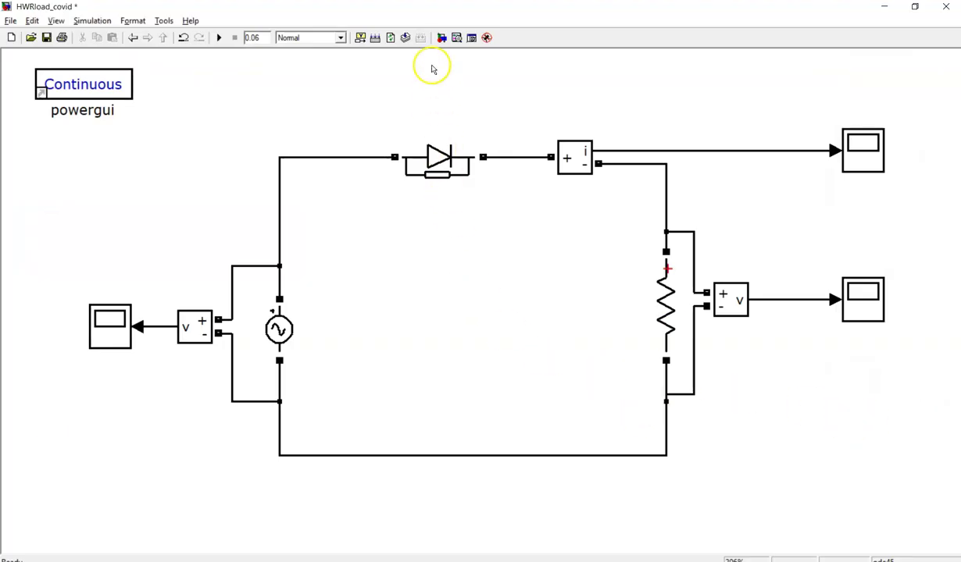
# Search the Library Browser for 'mean' and add Simscape's Mean Value block to HWRload_covid.
pyautogui.click(441, 39)
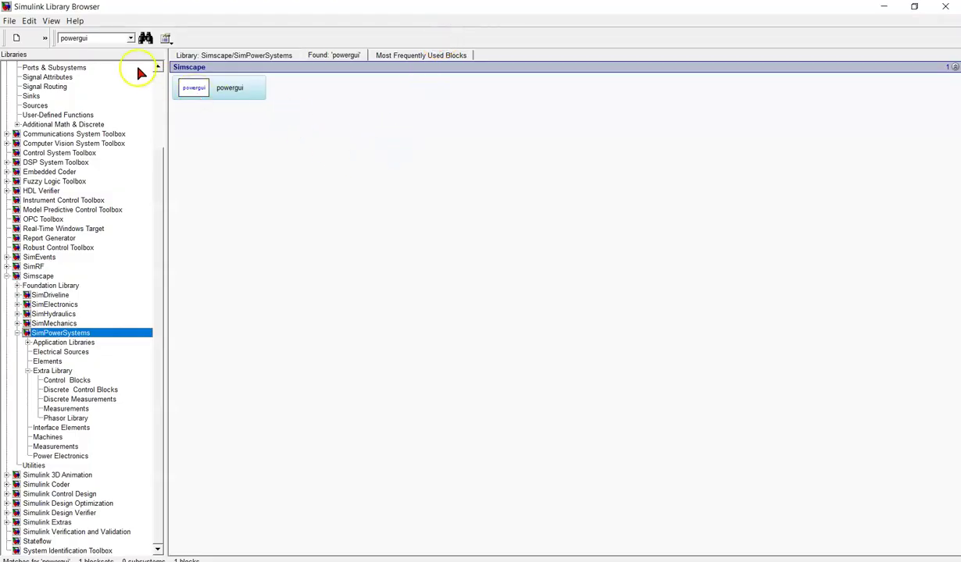
pyautogui.doubleClick(100, 39)
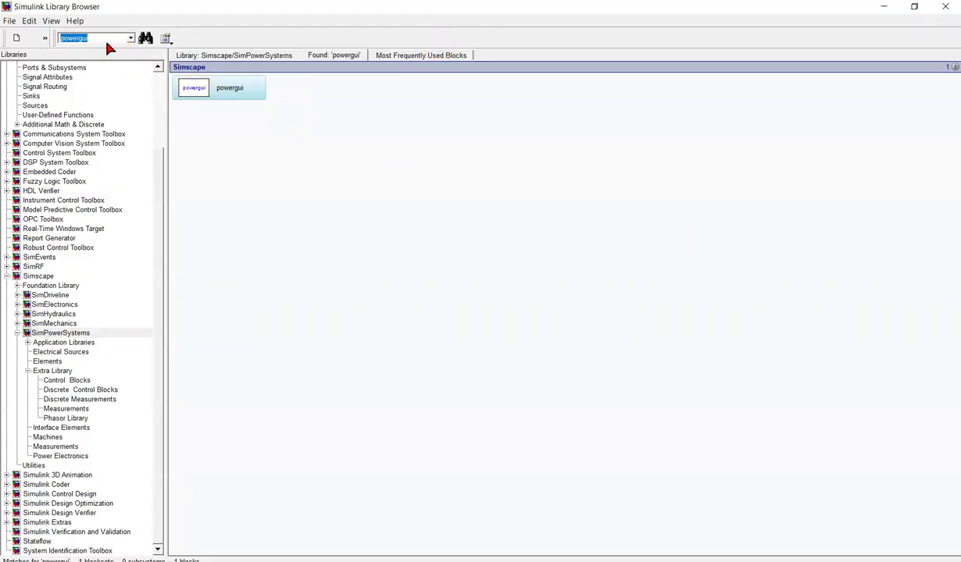
pyautogui.write('mean')
pyautogui.press('Return')
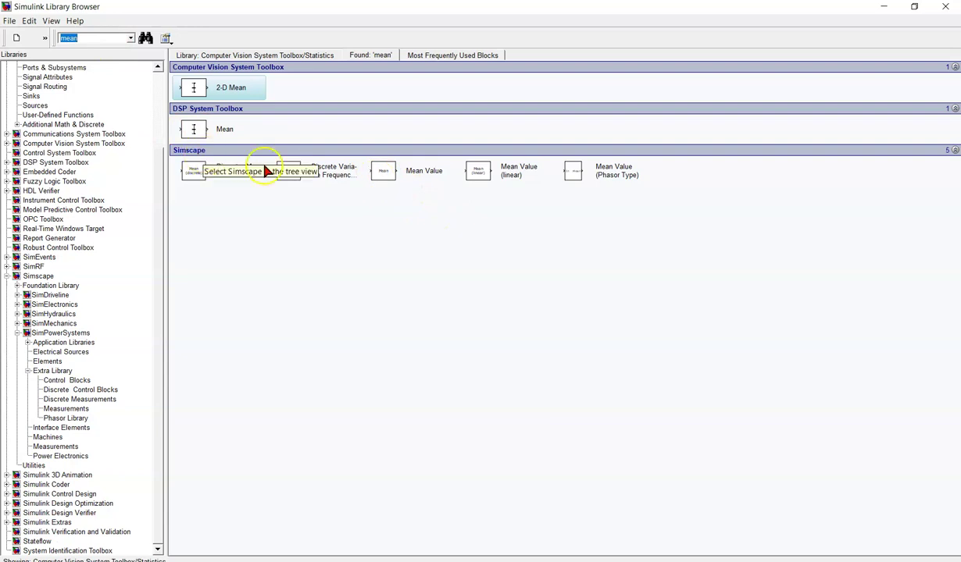
pyautogui.click(383, 180)
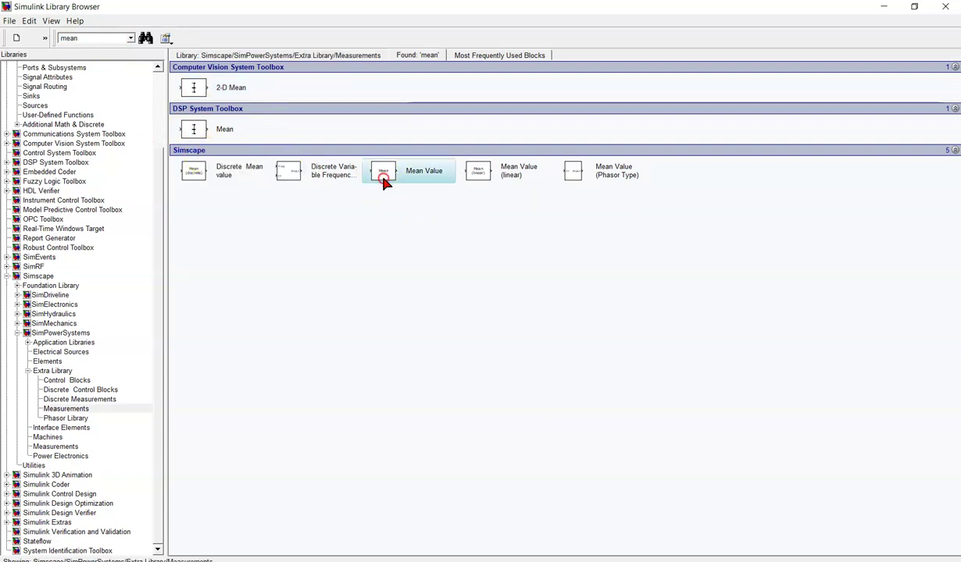
pyautogui.rightClick(383, 180)
pyautogui.click(399, 181)
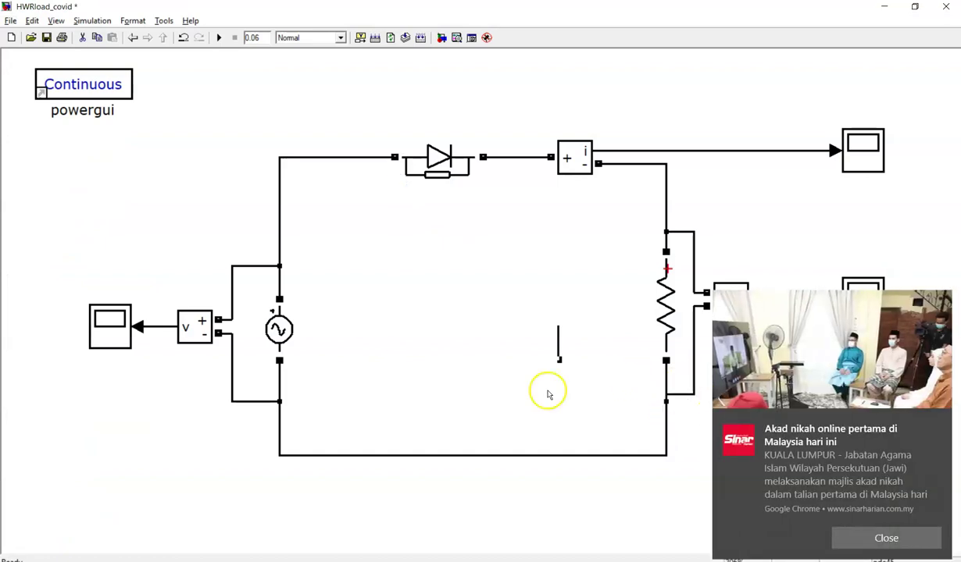
# Dismiss the news pop-up and bring the HWRload_covid model window back to front.
pyautogui.click(902, 536)
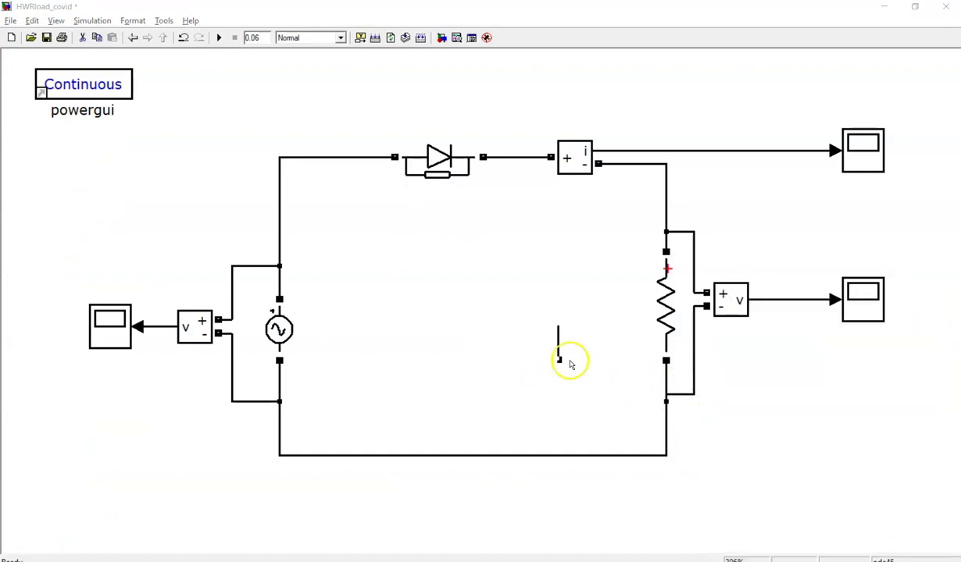
pyautogui.click(887, 14)
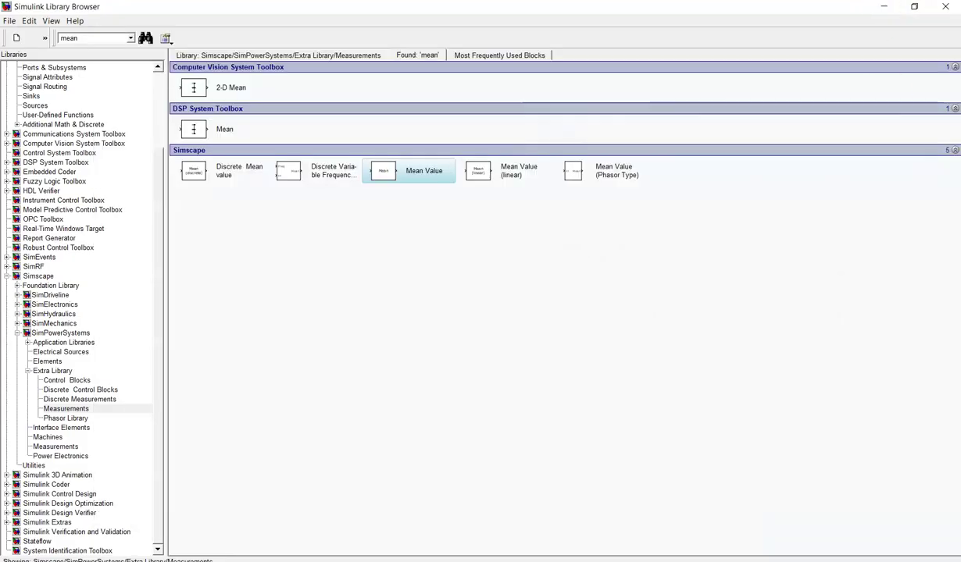
pyautogui.moveTo(937, 270)
pyautogui.click(915, 384)
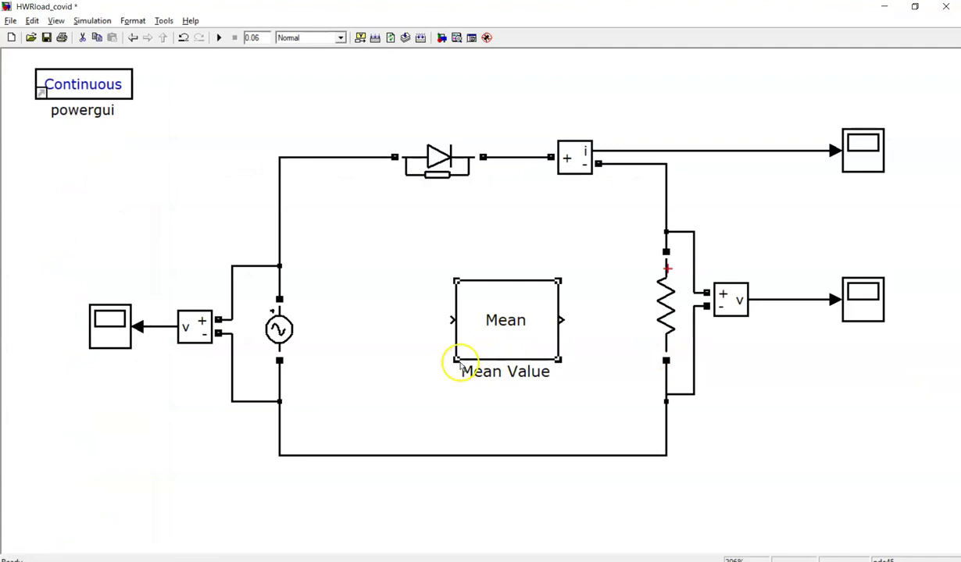
# Shrink the Mean block, remove its 'Mean Value' label, and set its averaging period to 1/60 s.
pyautogui.moveTo(456, 360); pyautogui.dragTo(442, 317)
pyautogui.click(481, 332)
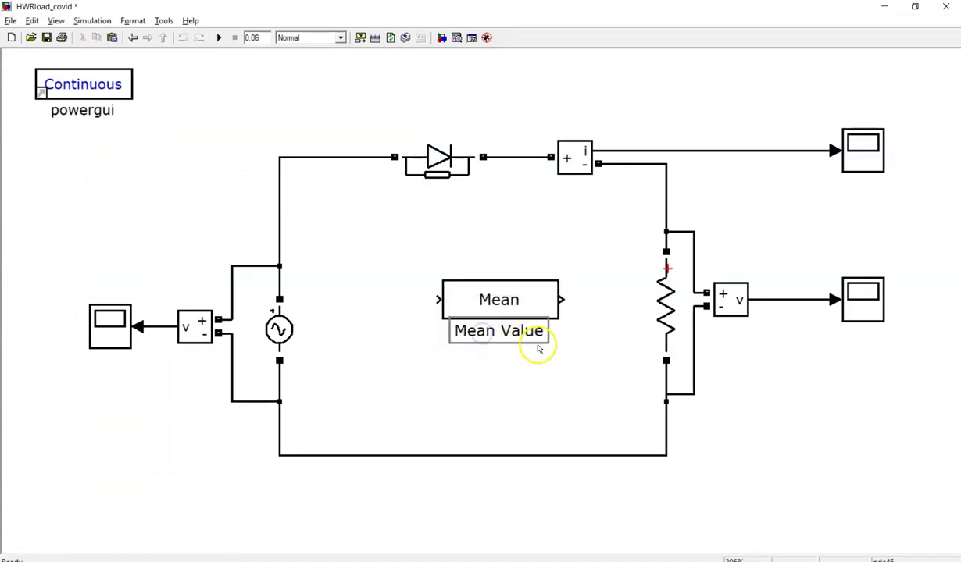
pyautogui.hotkey('ctrl', 'a')
pyautogui.press('Delete')
pyautogui.click(538, 344)
pyautogui.doubleClick(537, 306)
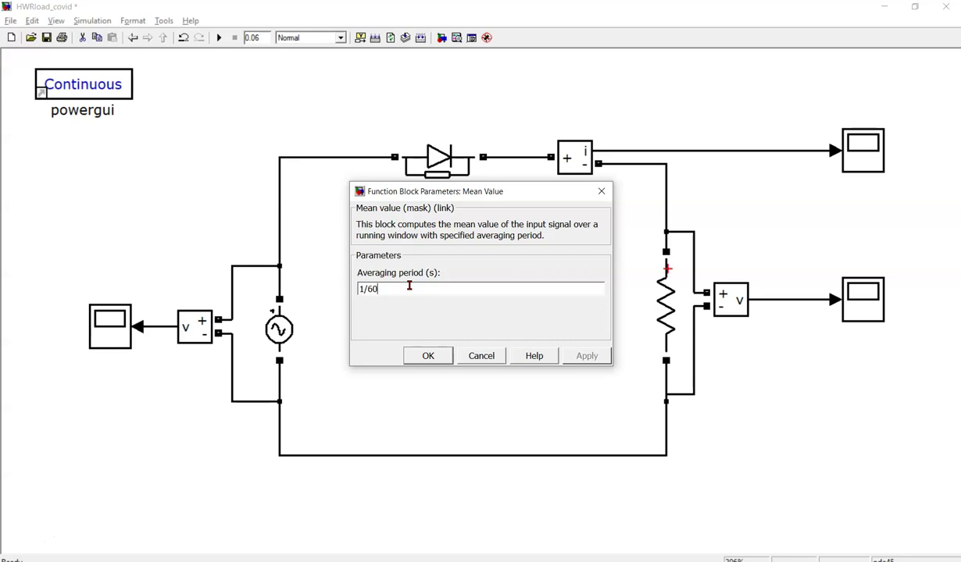
pyautogui.click(432, 356)
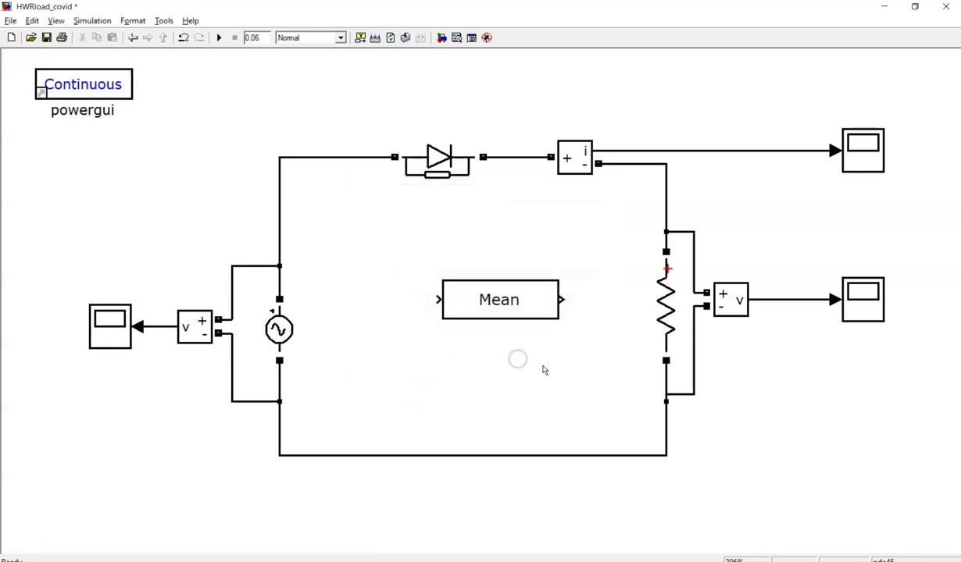
# Duplicate the Mean block and shift both Scopes further right, lined up with each other.
pyautogui.click(517, 350)
pyautogui.moveTo(523, 320); pyautogui.dragTo(522, 387)
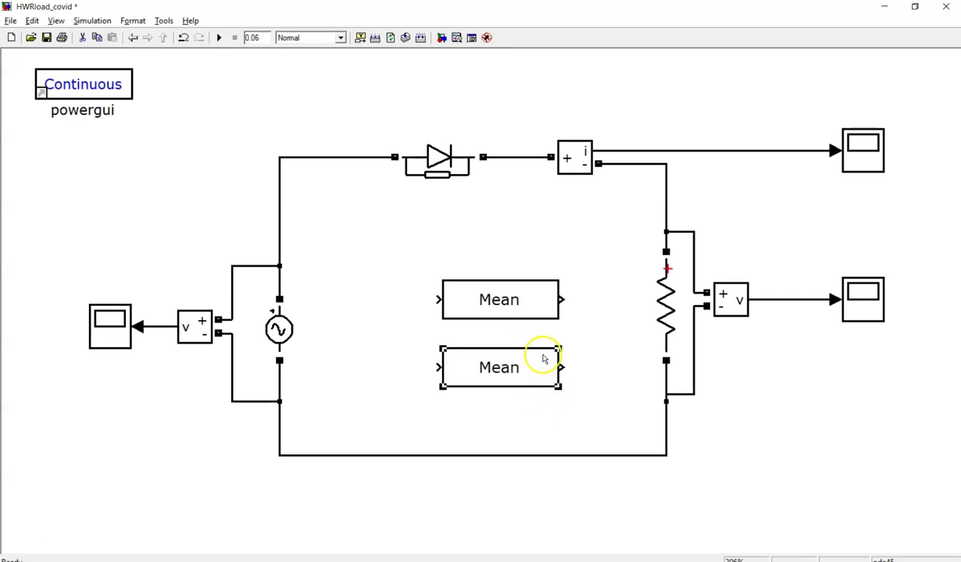
pyautogui.moveTo(855, 304); pyautogui.dragTo(908, 306)
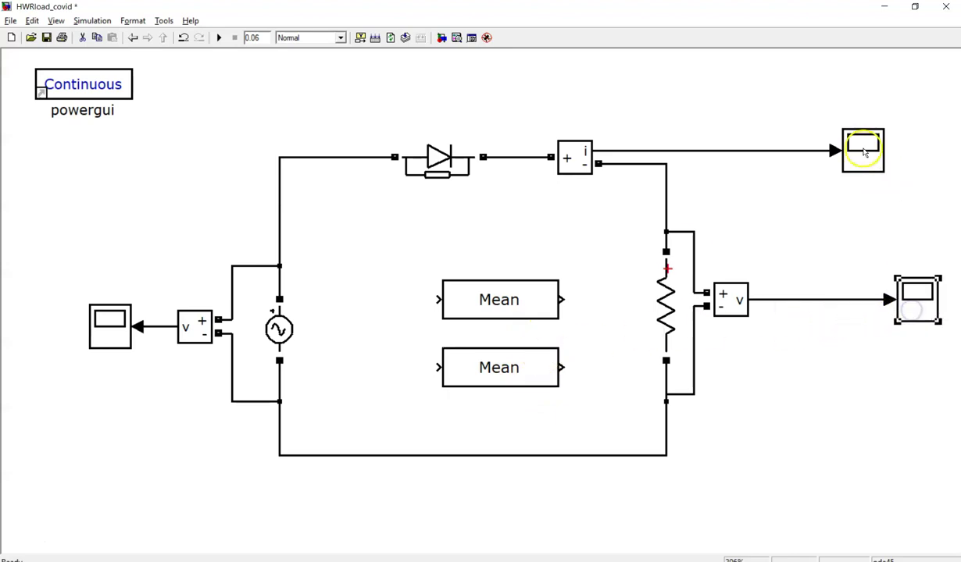
pyautogui.moveTo(862, 148); pyautogui.dragTo(907, 150)
pyautogui.click(828, 199)
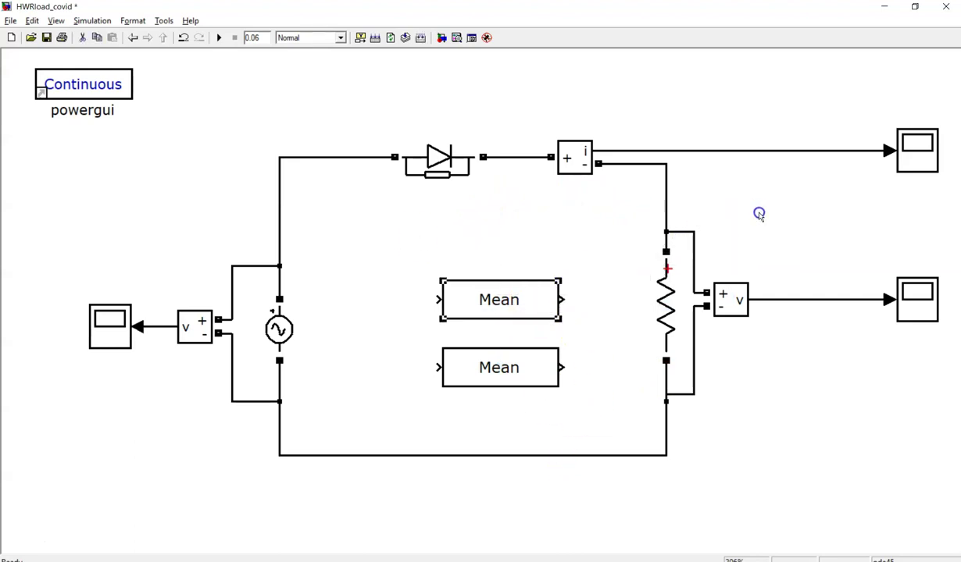
# Insert one Mean block into the current line and the other into the voltage line.
pyautogui.moveTo(758, 214); pyautogui.dragTo(787, 141)
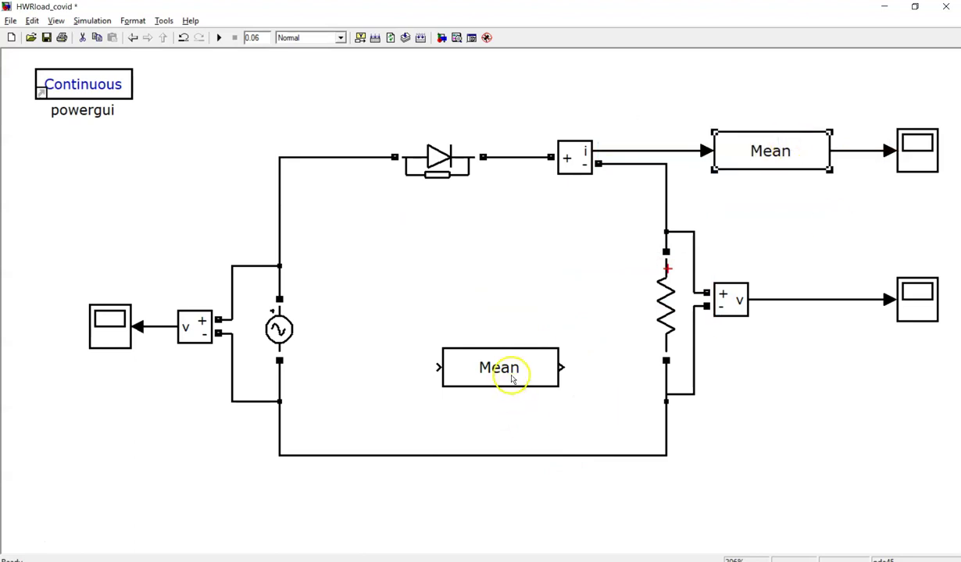
pyautogui.click(533, 368)
pyautogui.moveTo(533, 367); pyautogui.dragTo(815, 319)
# Narrow the current-path Mean block to match the voltage one, then return to the PowerPoint slides.
pyautogui.click(714, 168)
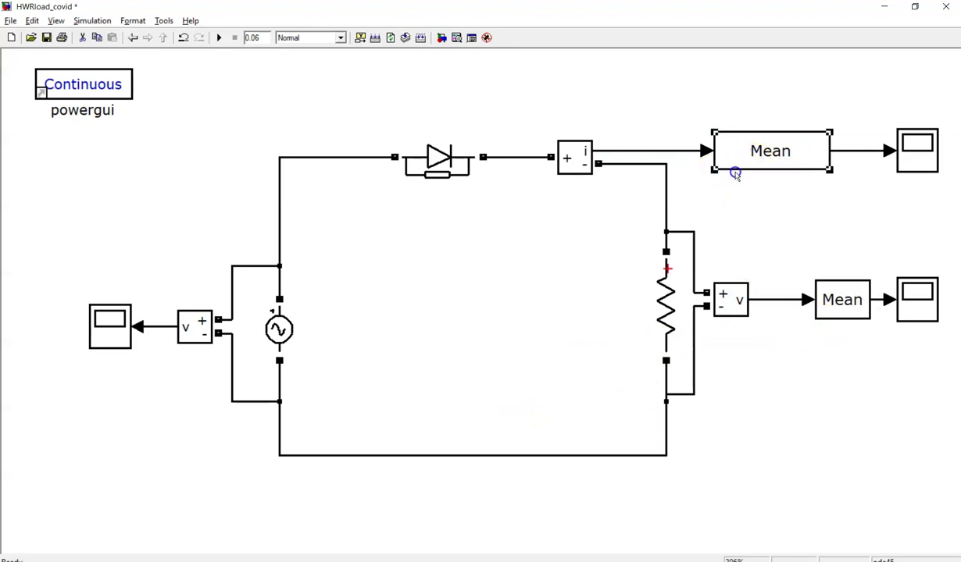
pyautogui.moveTo(769, 172); pyautogui.dragTo(768, 171)
pyautogui.click(832, 223)
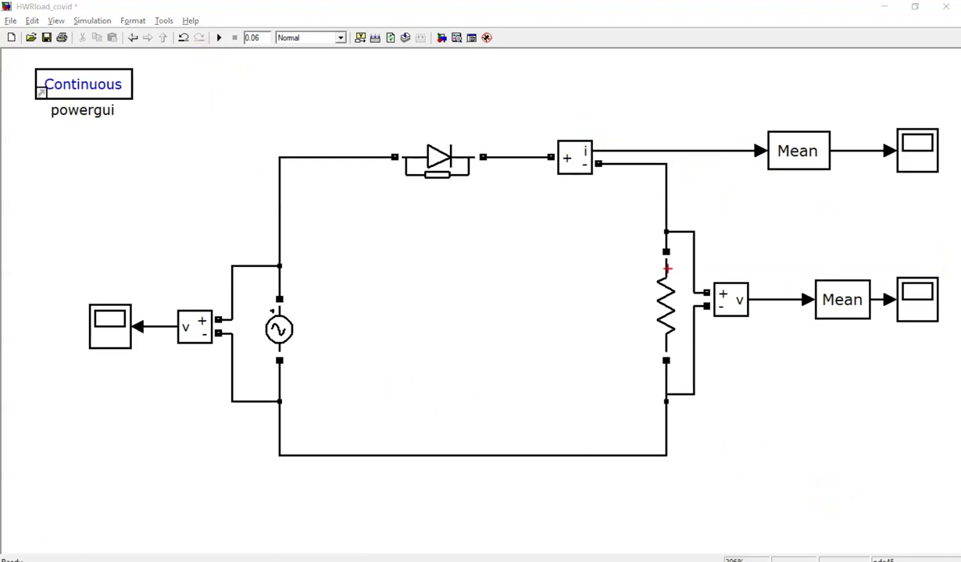
pyautogui.click(865, 217)
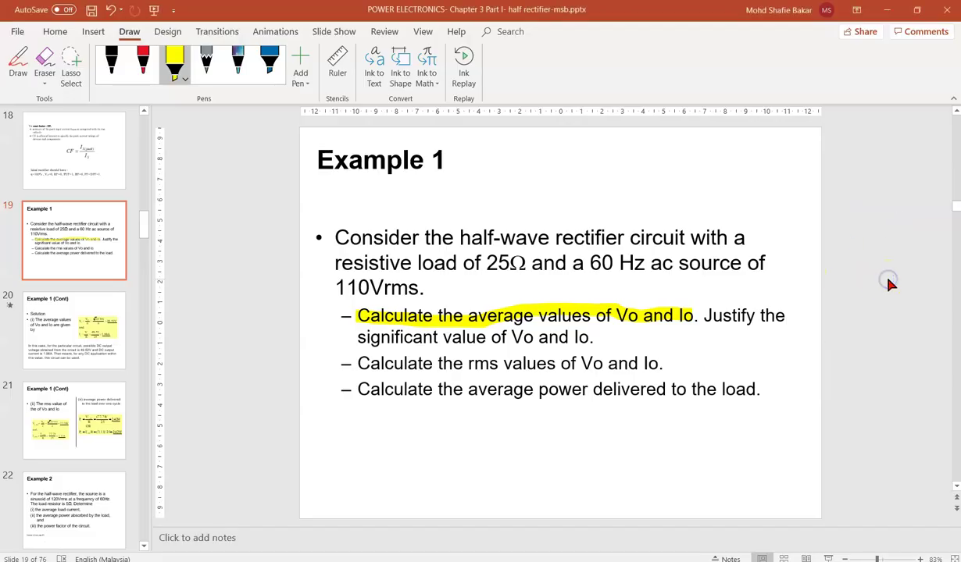
# Scroll to slide 20, Example 1 (Cont), showing Vo = 49.52 V and Io = 1.98 A.
pyautogui.scroll(-1, 888, 282)
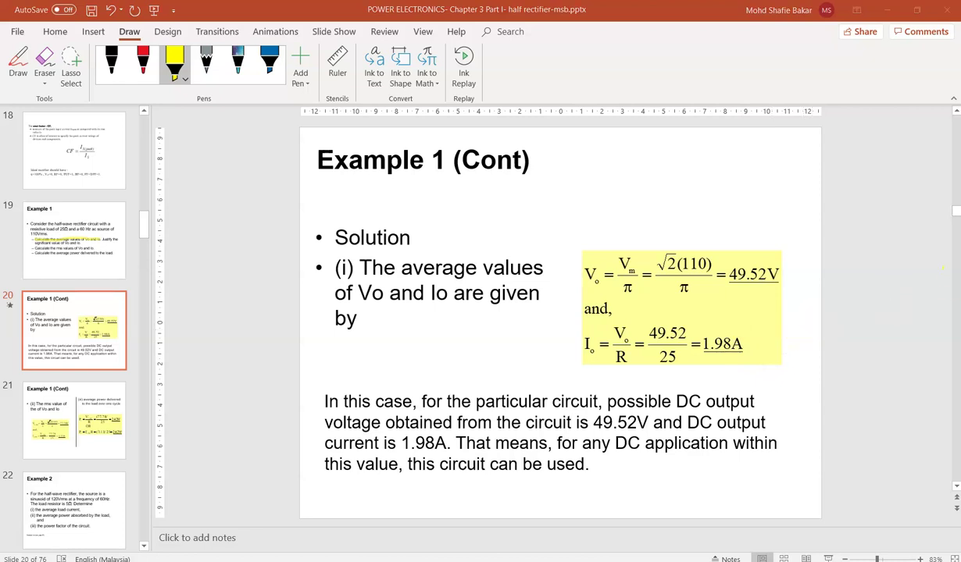
# Run the simulation and open the average current scope full-screen, zoomed on its flat top.
pyautogui.click(859, 387)
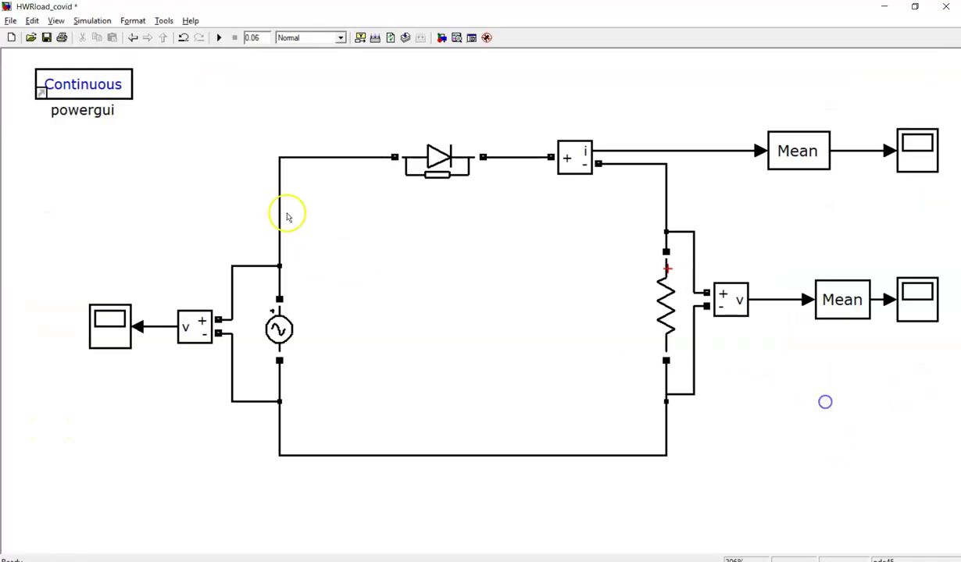
pyautogui.click(219, 40)
pyautogui.click(219, 39)
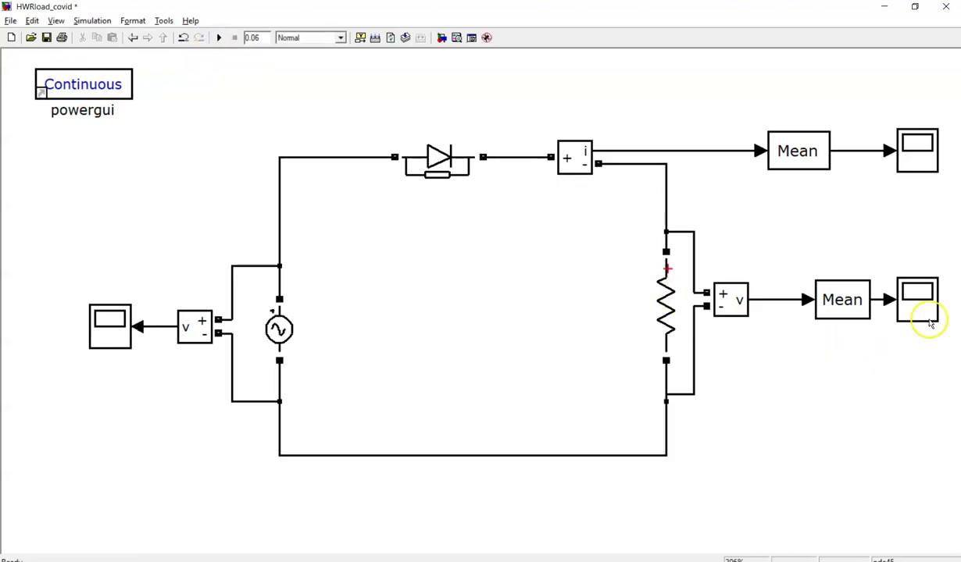
pyautogui.click(915, 165)
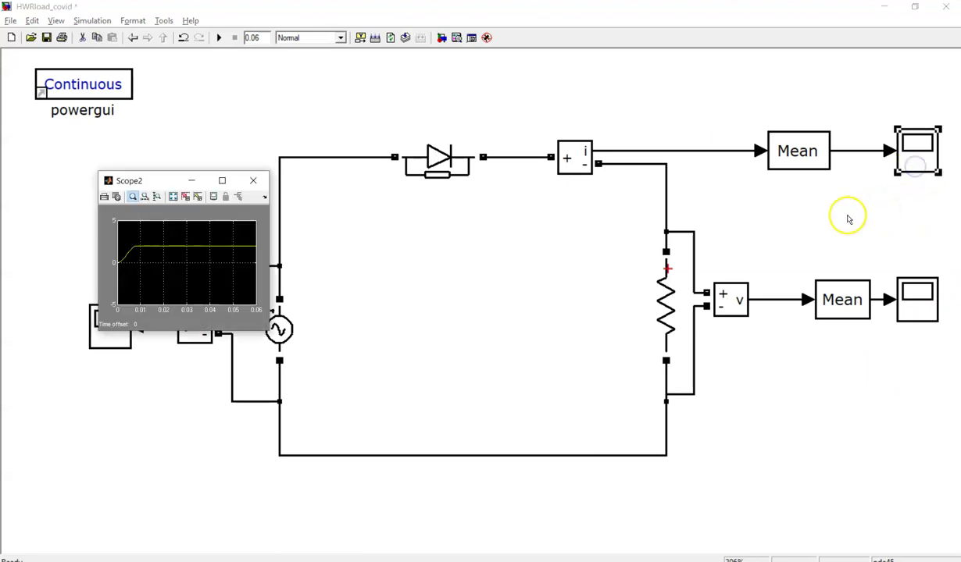
pyautogui.click(178, 201)
pyautogui.click(222, 182)
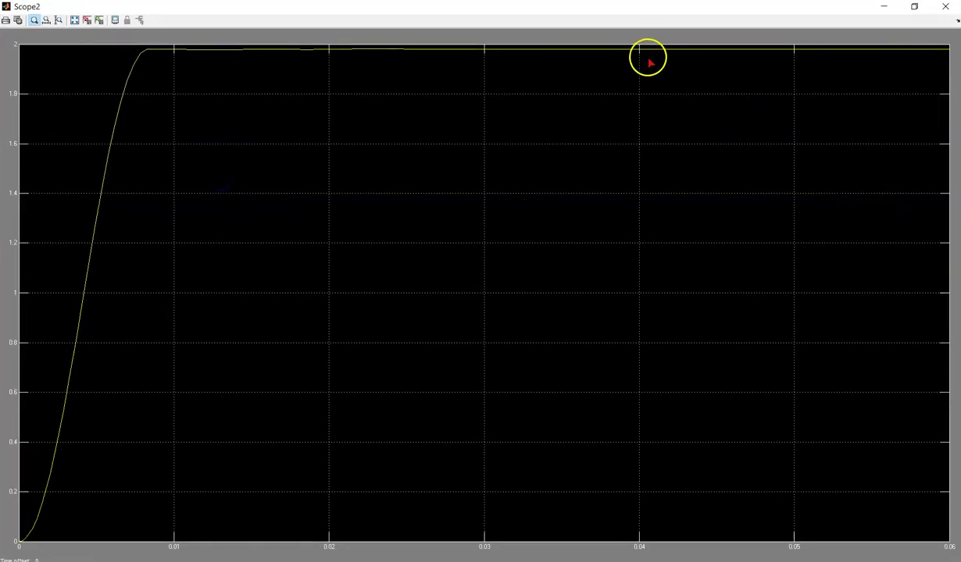
pyautogui.moveTo(646, 56); pyautogui.dragTo(544, 49)
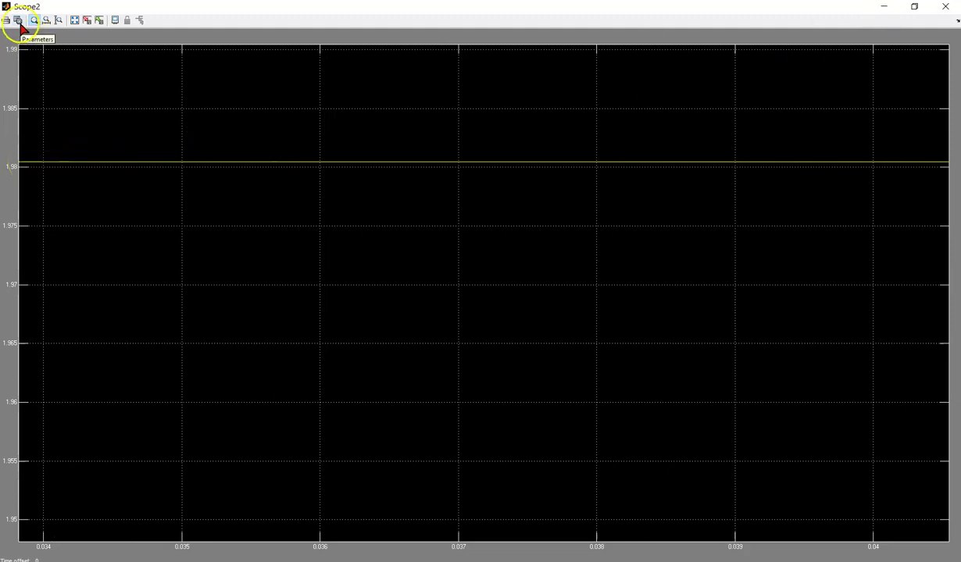
# Set the current scope's trace line width to 2.0 under Parameters > Style.
pyautogui.click(18, 22)
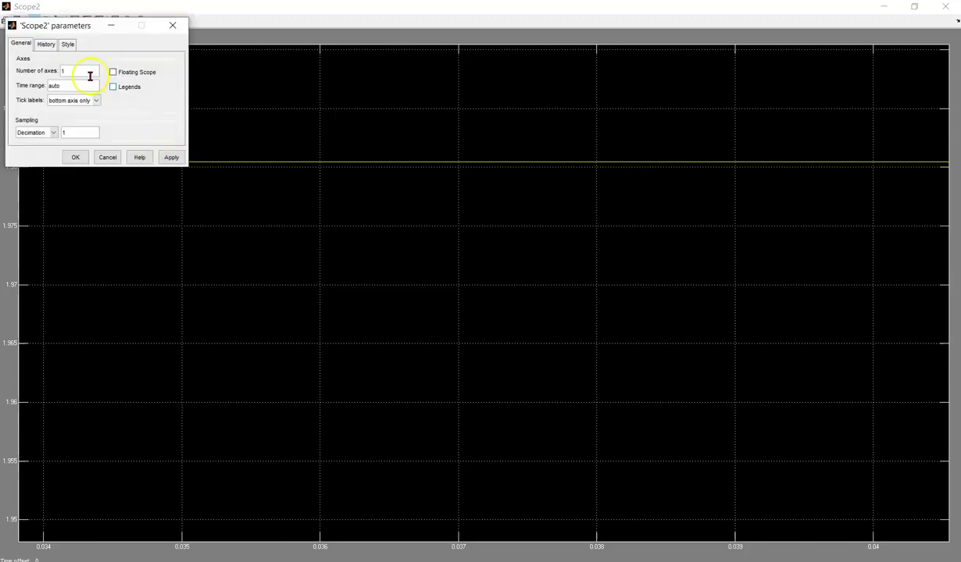
pyautogui.click(46, 45)
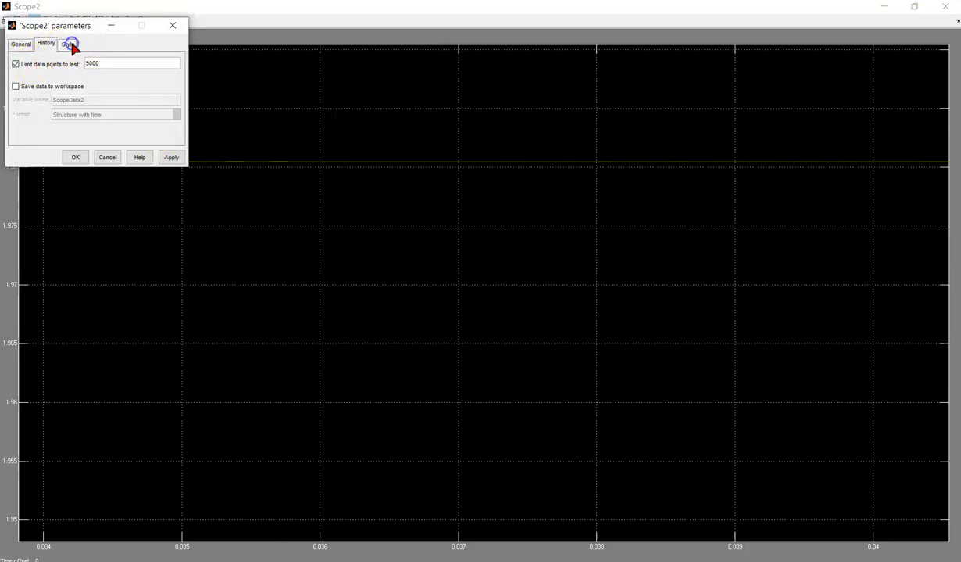
pyautogui.click(68, 44)
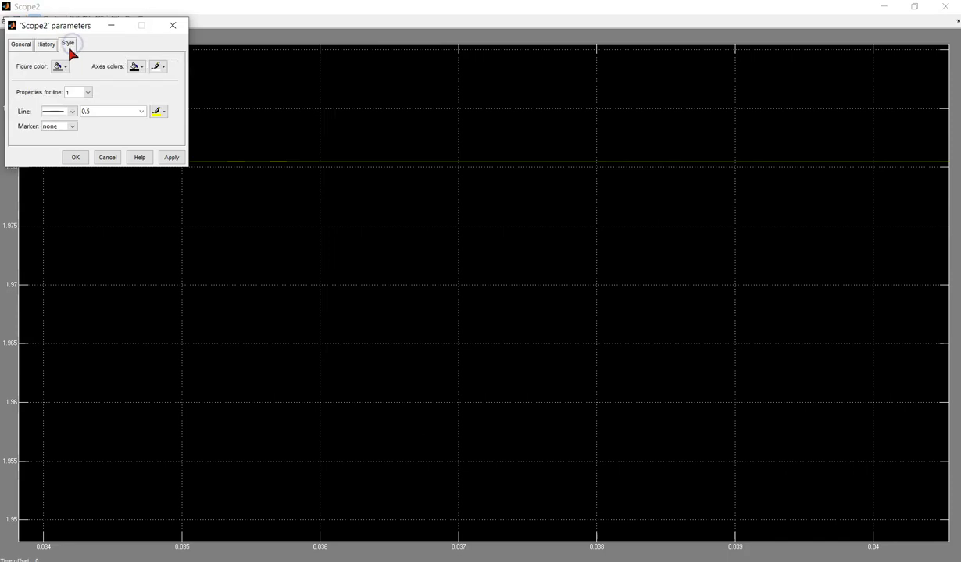
pyautogui.click(72, 112)
pyautogui.click(109, 127)
pyautogui.click(143, 111)
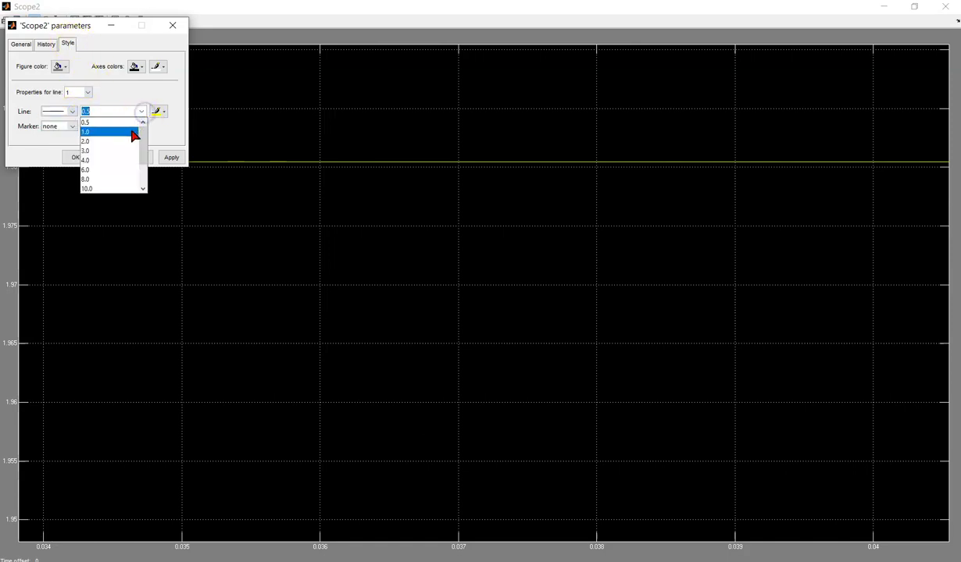
pyautogui.click(125, 142)
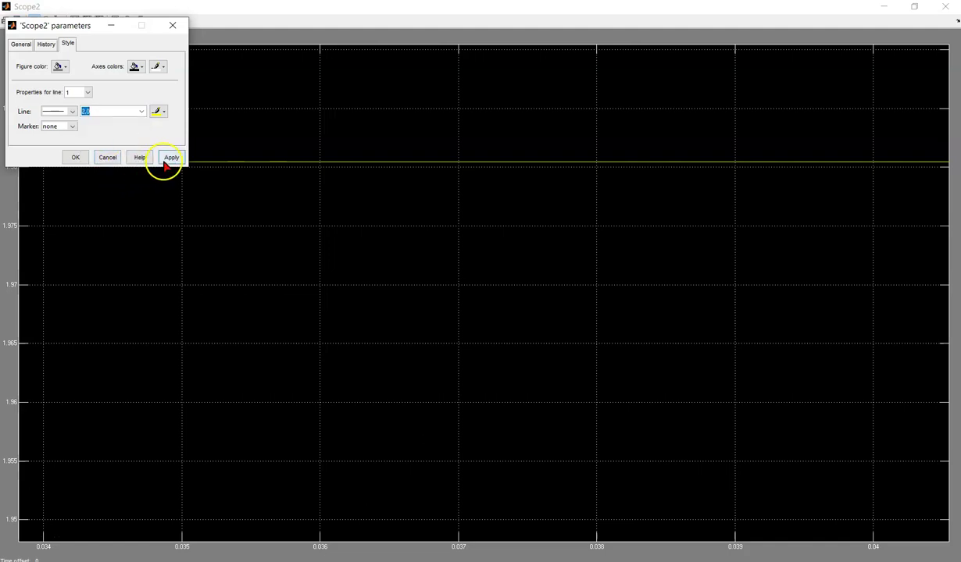
pyautogui.click(169, 158)
pyautogui.click(75, 158)
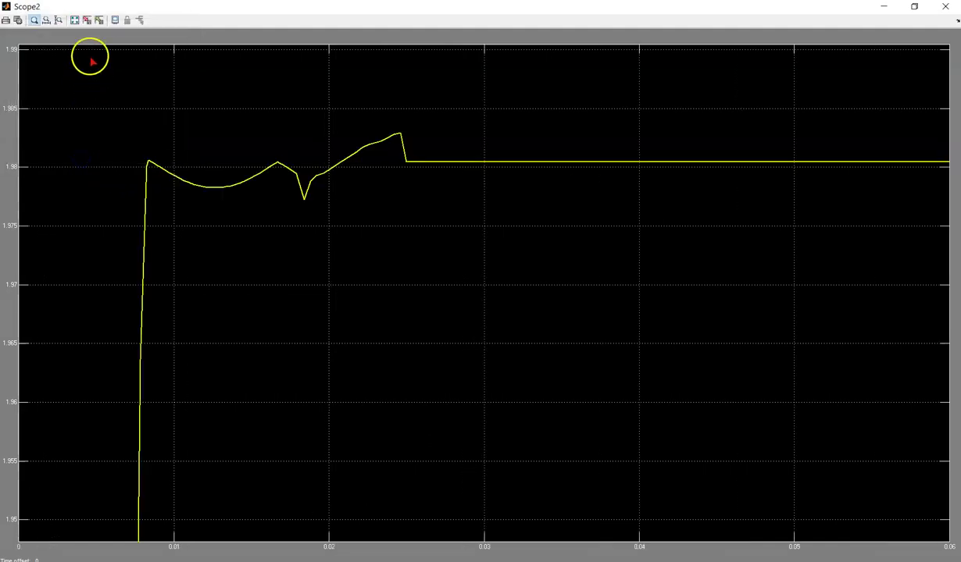
# Autoscale and zoom in to confirm the average current settles near 1.98 A, then close the scope.
pyautogui.click(75, 21)
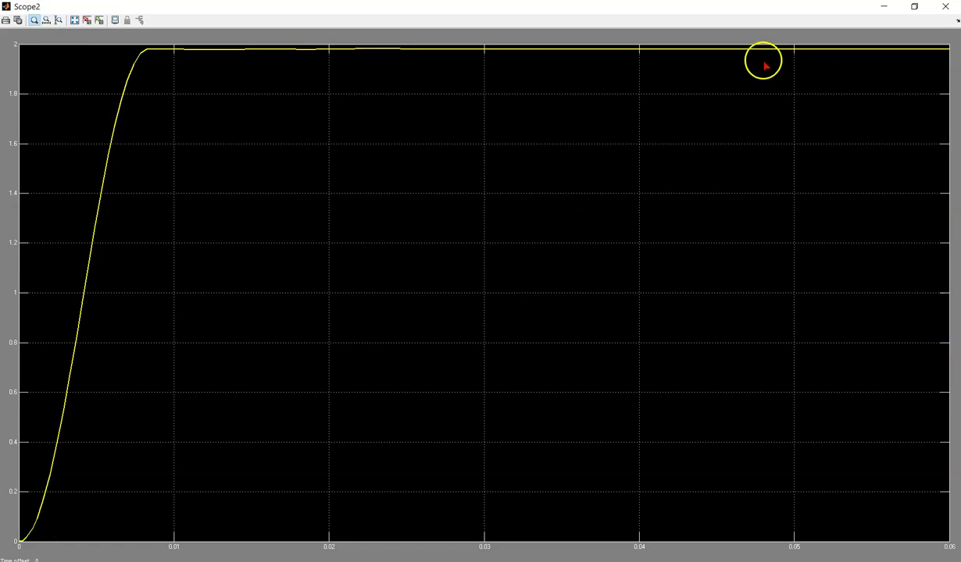
pyautogui.moveTo(763, 61); pyautogui.dragTo(644, 39)
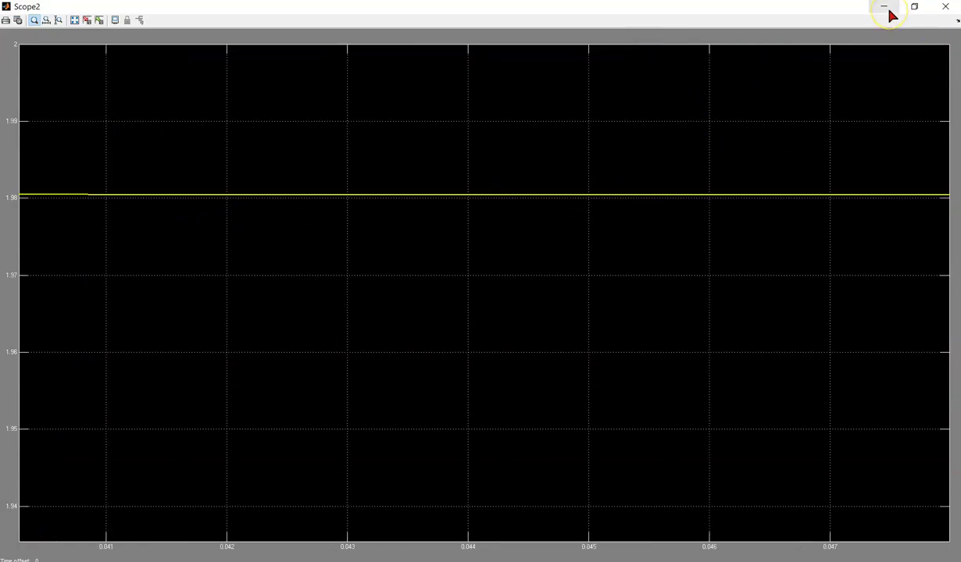
pyautogui.click(945, 6)
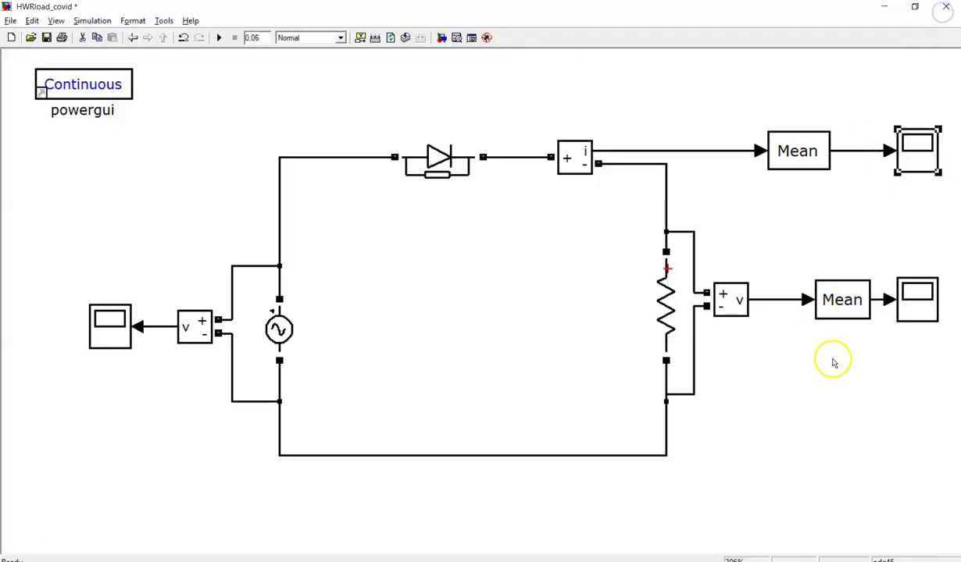
# Open the average voltage scope full-screen and autoscale the whole response.
pyautogui.click(916, 317)
pyautogui.doubleClick(916, 316)
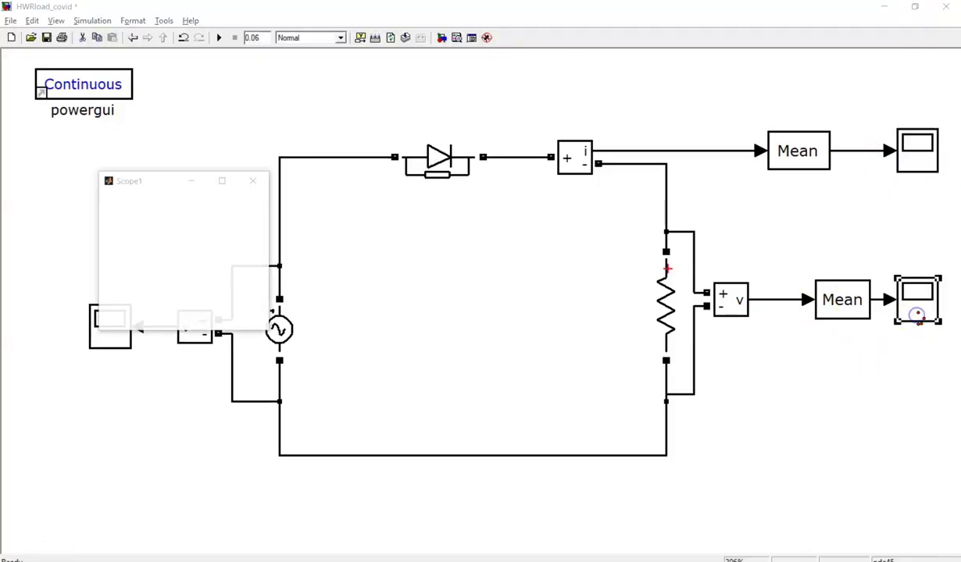
pyautogui.click(224, 183)
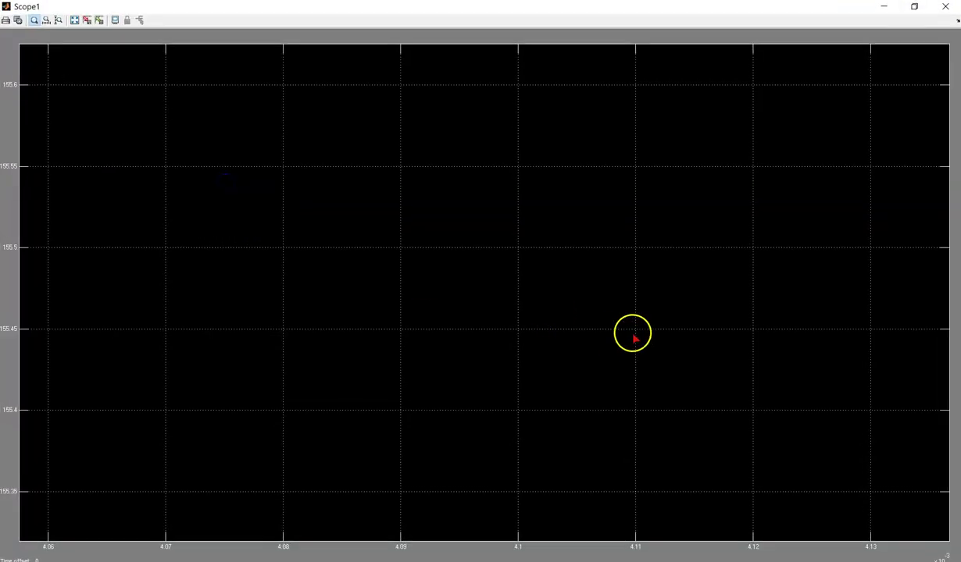
pyautogui.click(73, 20)
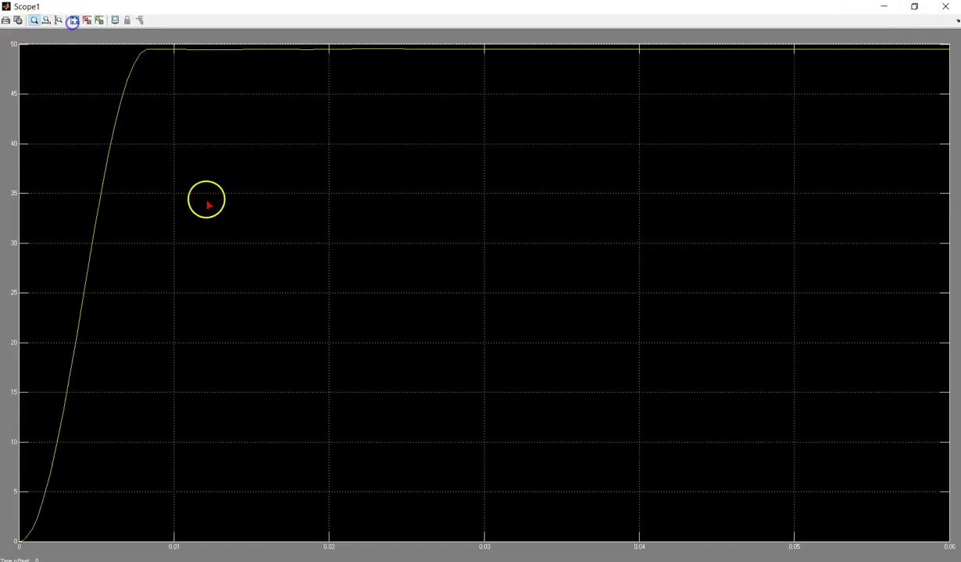
# Set the voltage scope's trace line width to 3.0 under Parameters > Style.
pyautogui.click(18, 20)
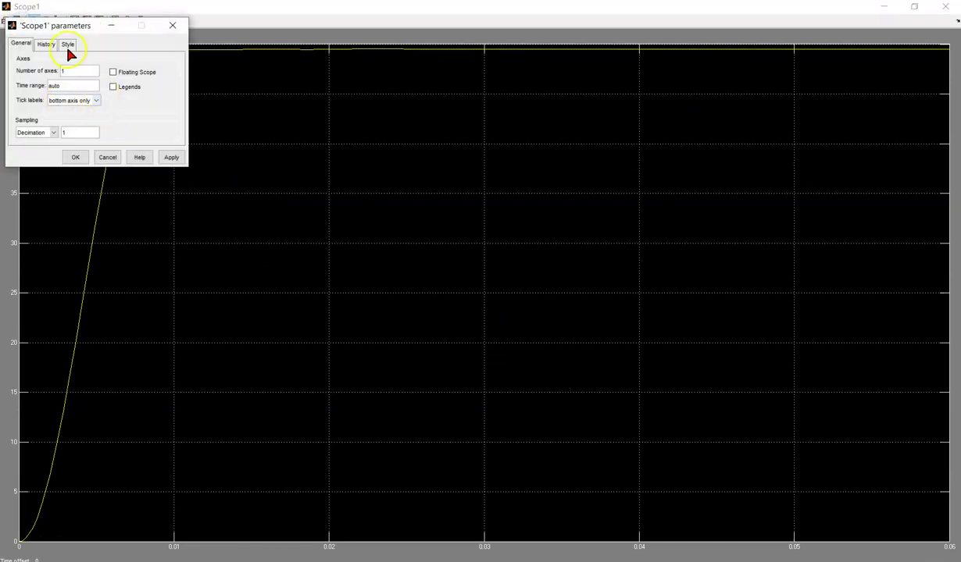
pyautogui.click(66, 44)
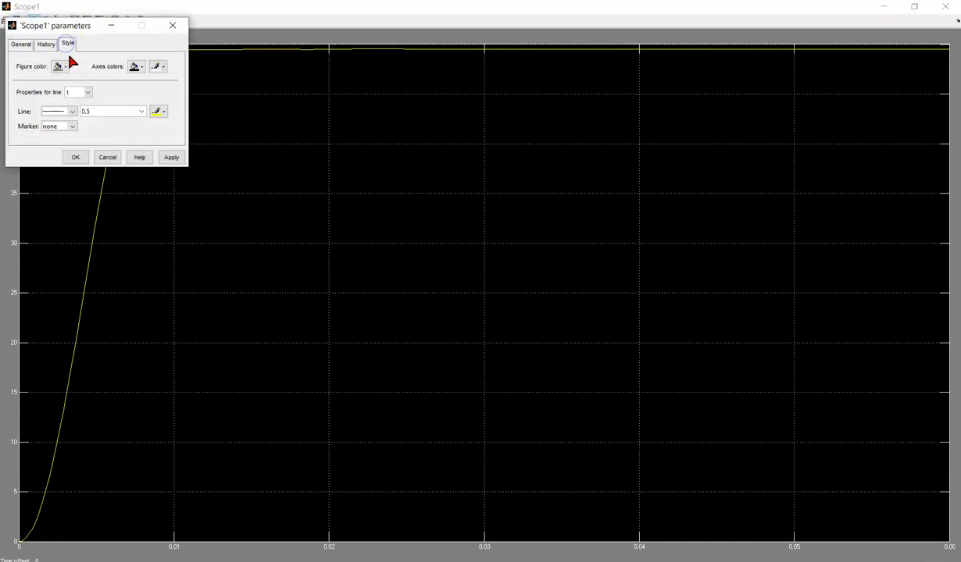
pyautogui.click(141, 111)
pyautogui.click(125, 150)
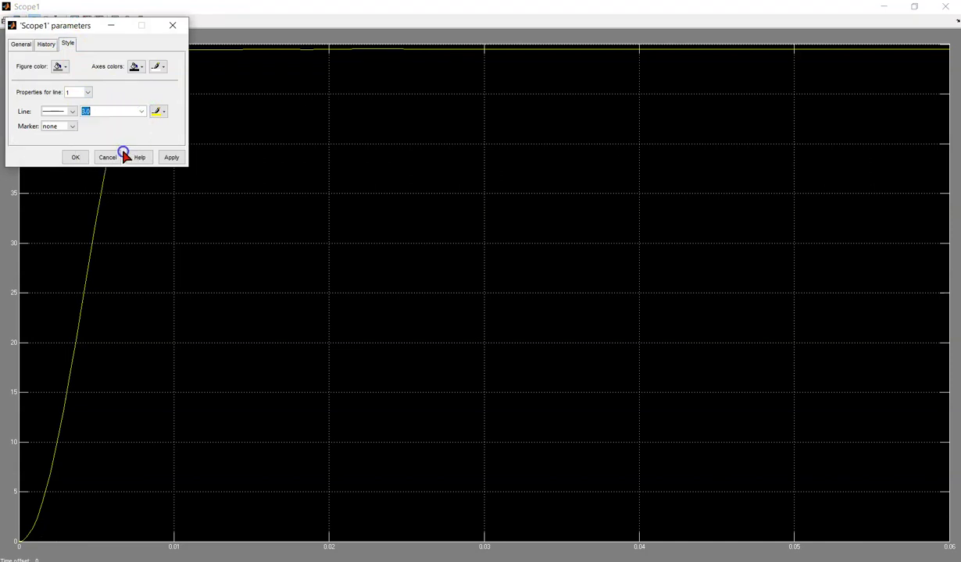
pyautogui.click(167, 159)
pyautogui.click(75, 157)
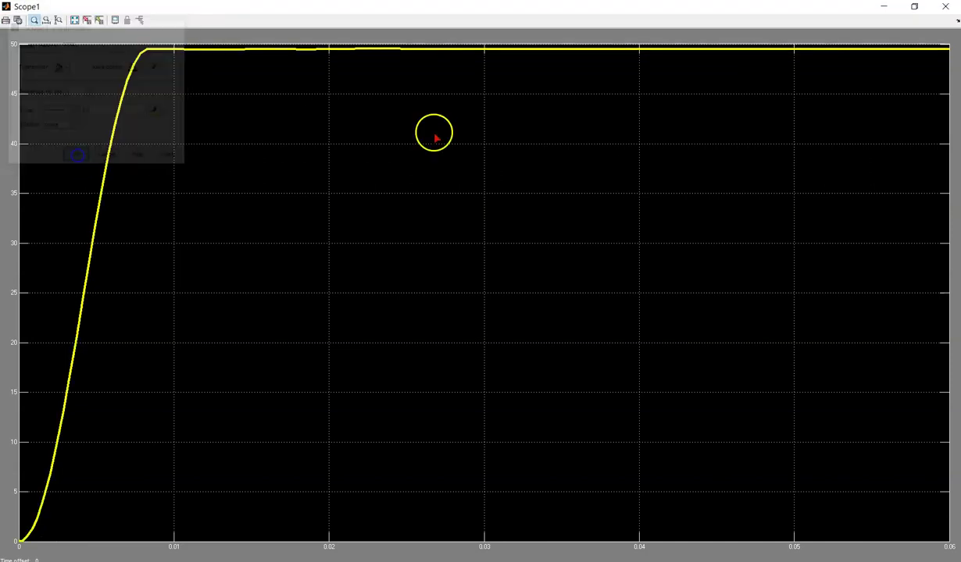
# Zoom in to confirm the average voltage settles near 49.51 V, then close the scope.
pyautogui.moveTo(758, 59)
pyautogui.mouseDown()
pyautogui.moveTo(699, 72)
pyautogui.moveTo(681, 55)
pyautogui.moveTo(552, 37)
pyautogui.mouseUp()
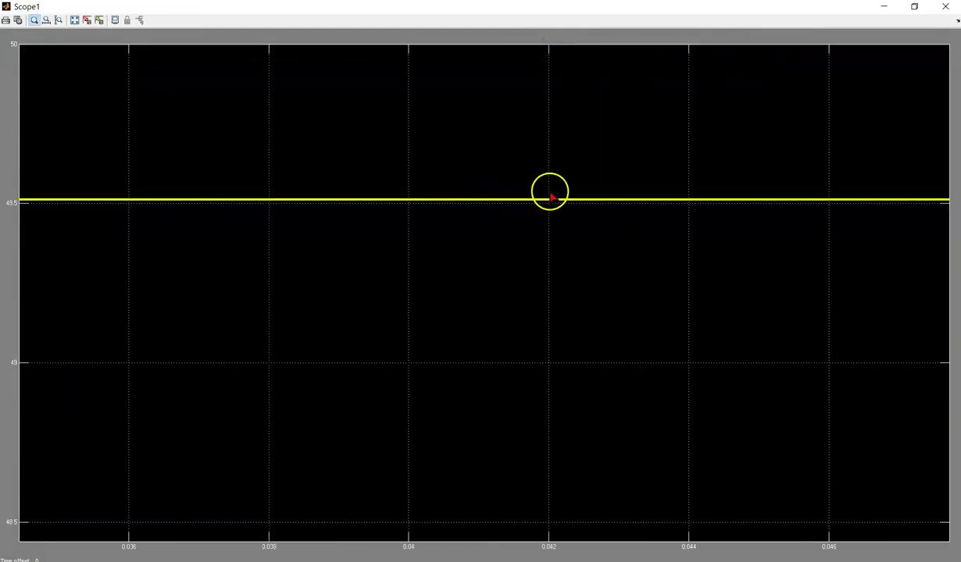
pyautogui.moveTo(597, 210); pyautogui.dragTo(639, 216)
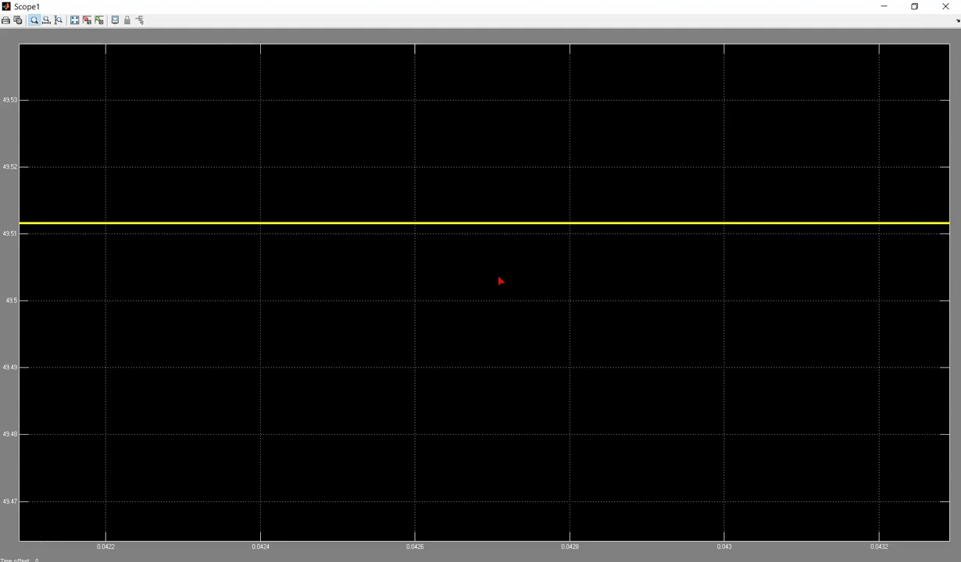
pyautogui.click(543, 212)
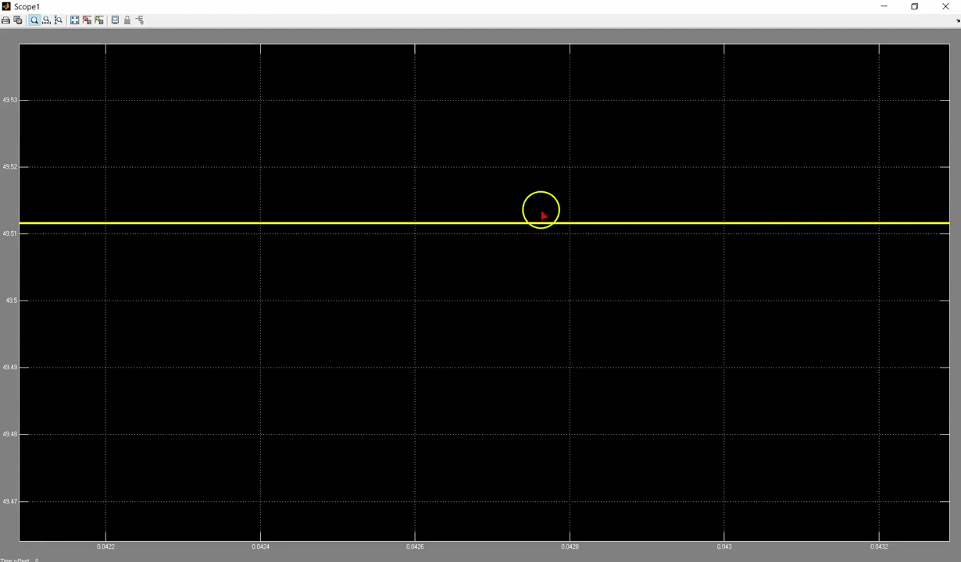
pyautogui.click(944, 7)
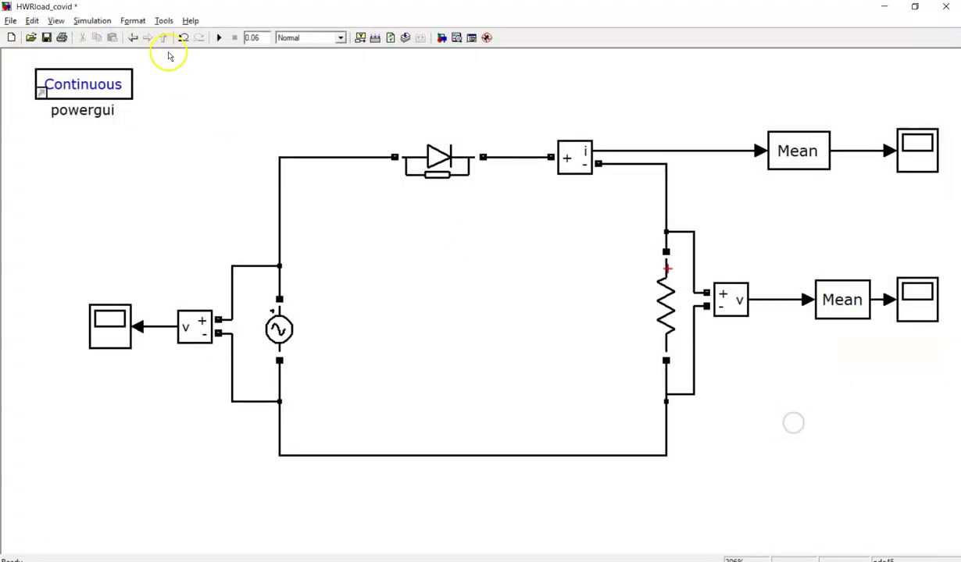
# Save the HWRload_covid model from the toolbar.
pyautogui.click(46, 37)
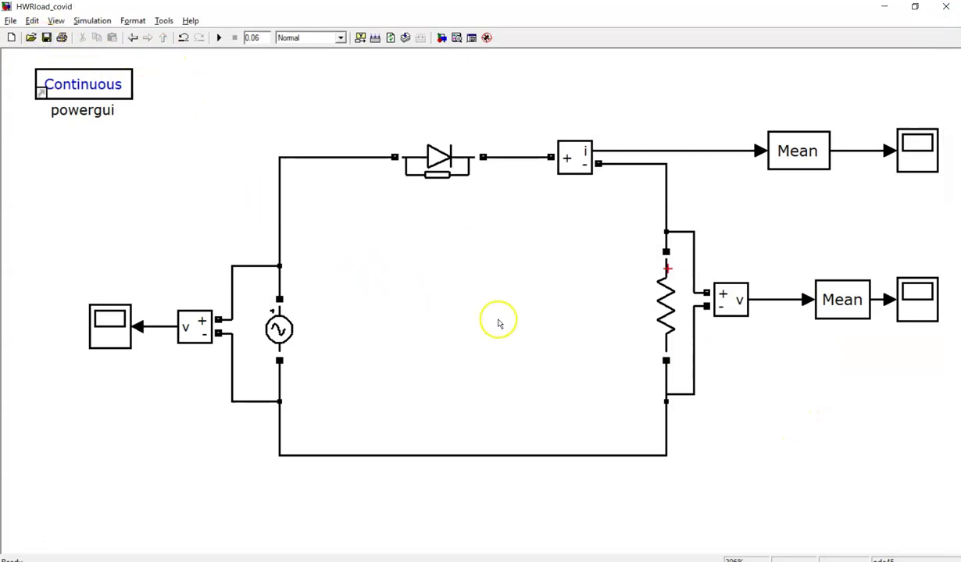